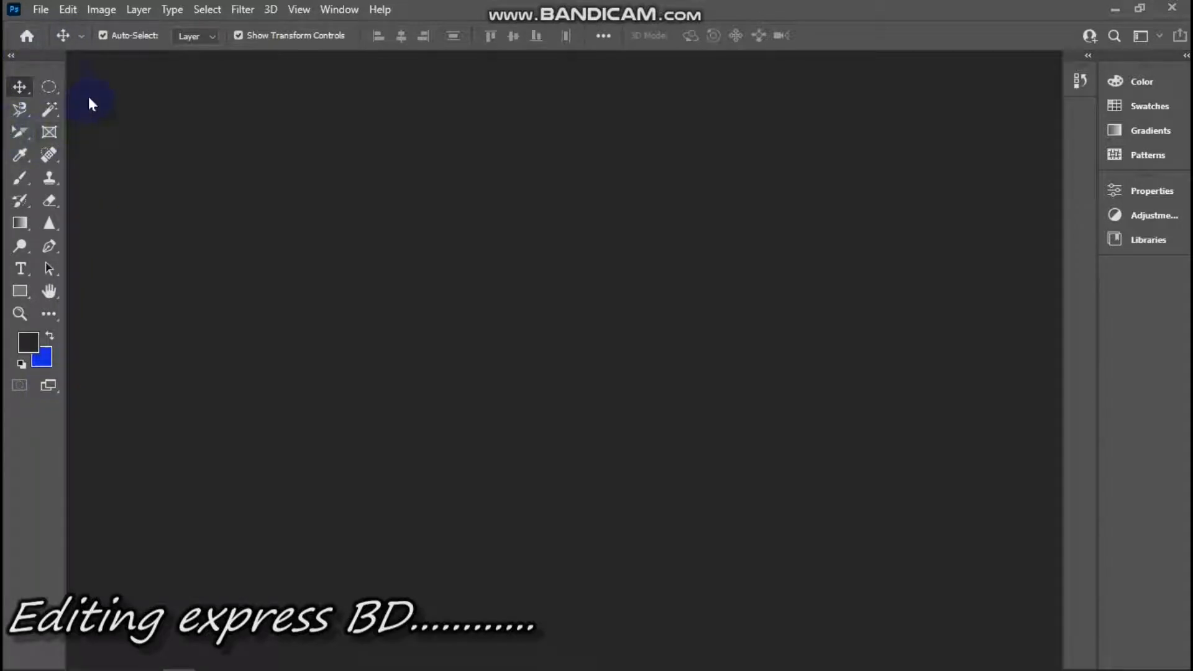
Examine the tool variants in the marquee, lasso, selection wand and crop/slice groups
{"action": "left_click", "coordinate": [46, 83]}
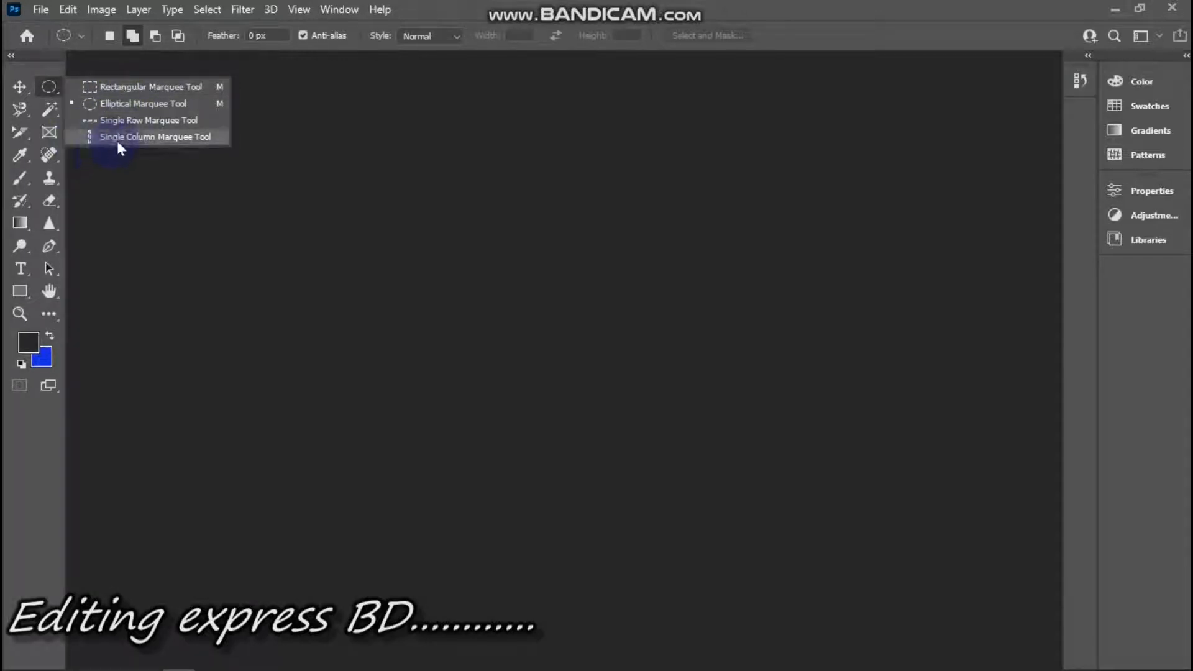
{"action": "left_click", "coordinate": [138, 150]}
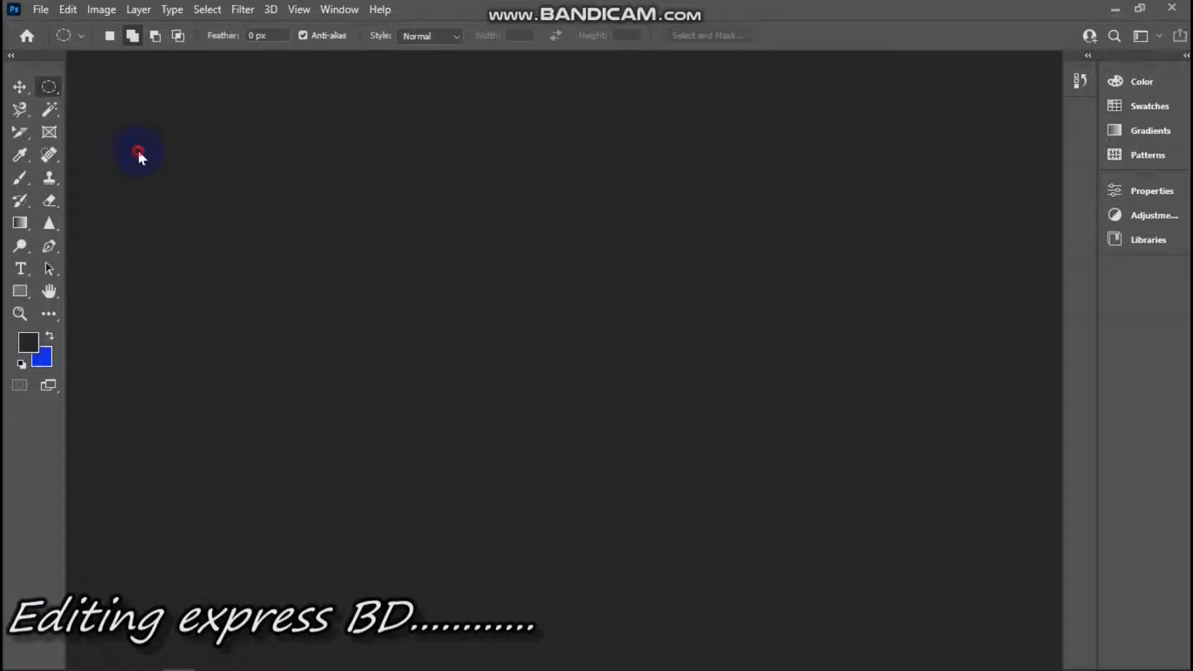
{"action": "left_click", "coordinate": [21, 112]}
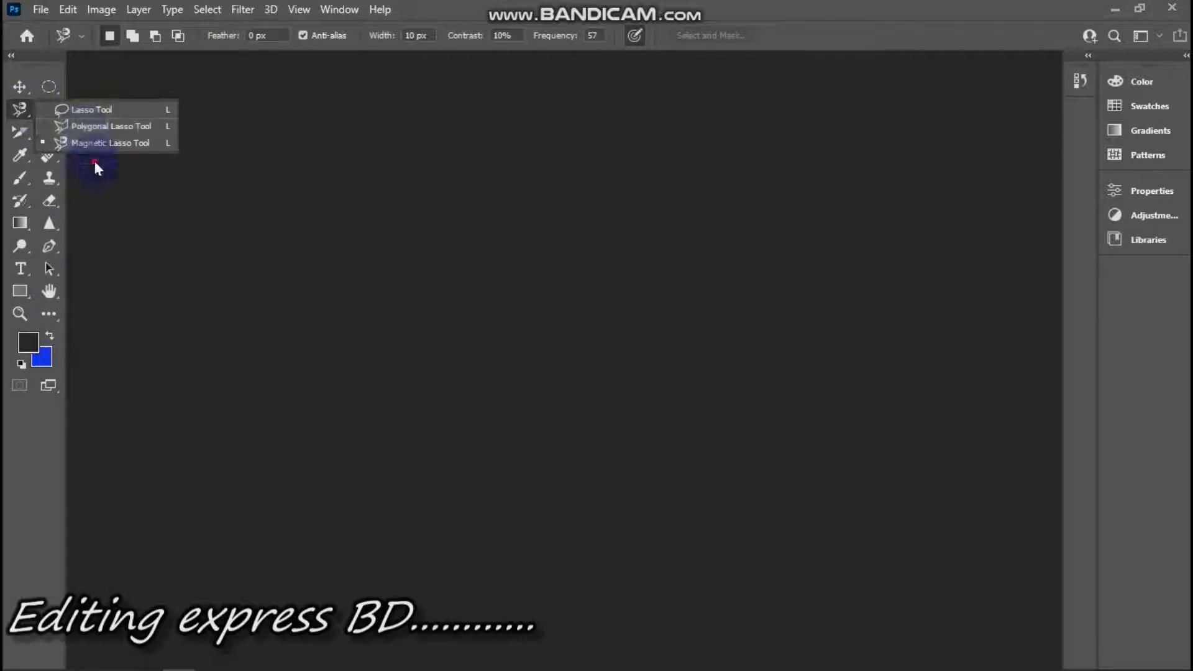
{"action": "left_click", "coordinate": [80, 143]}
{"action": "left_click", "coordinate": [51, 110]}
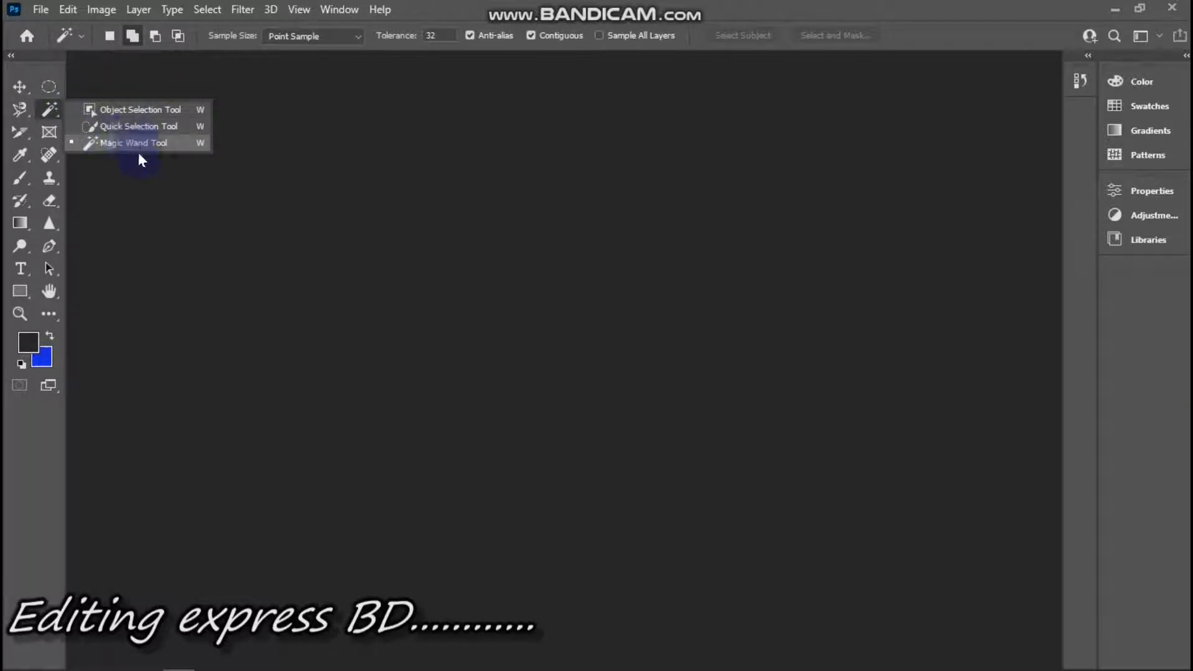
{"action": "left_click", "coordinate": [122, 206]}
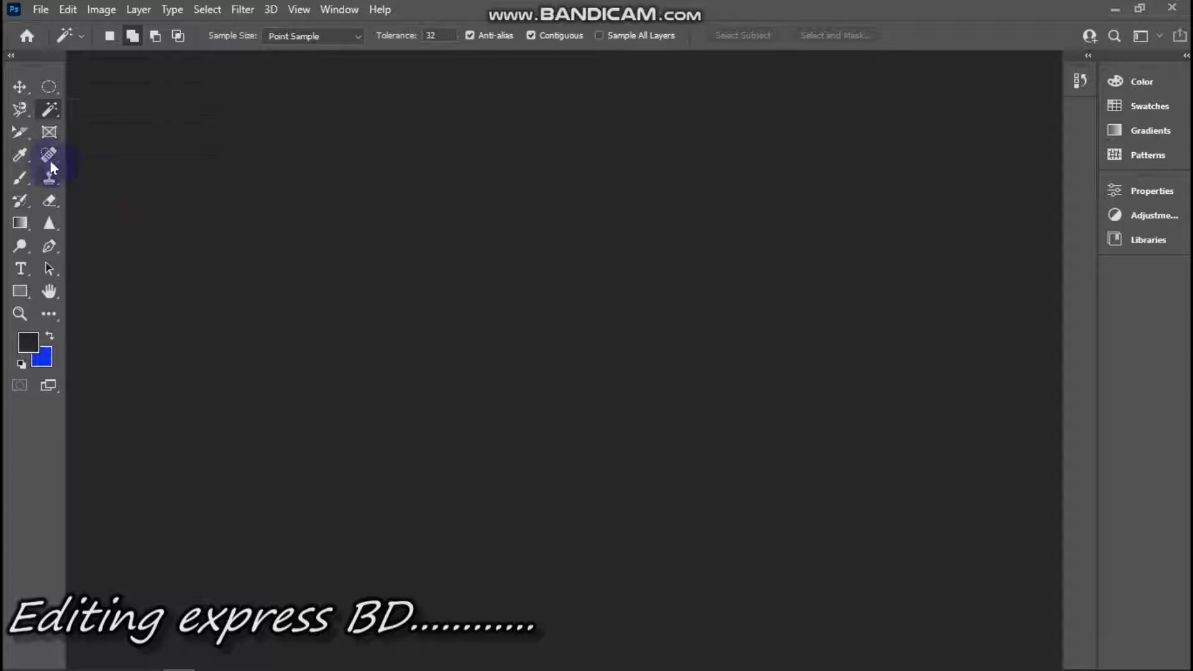
{"action": "left_click", "coordinate": [20, 132]}
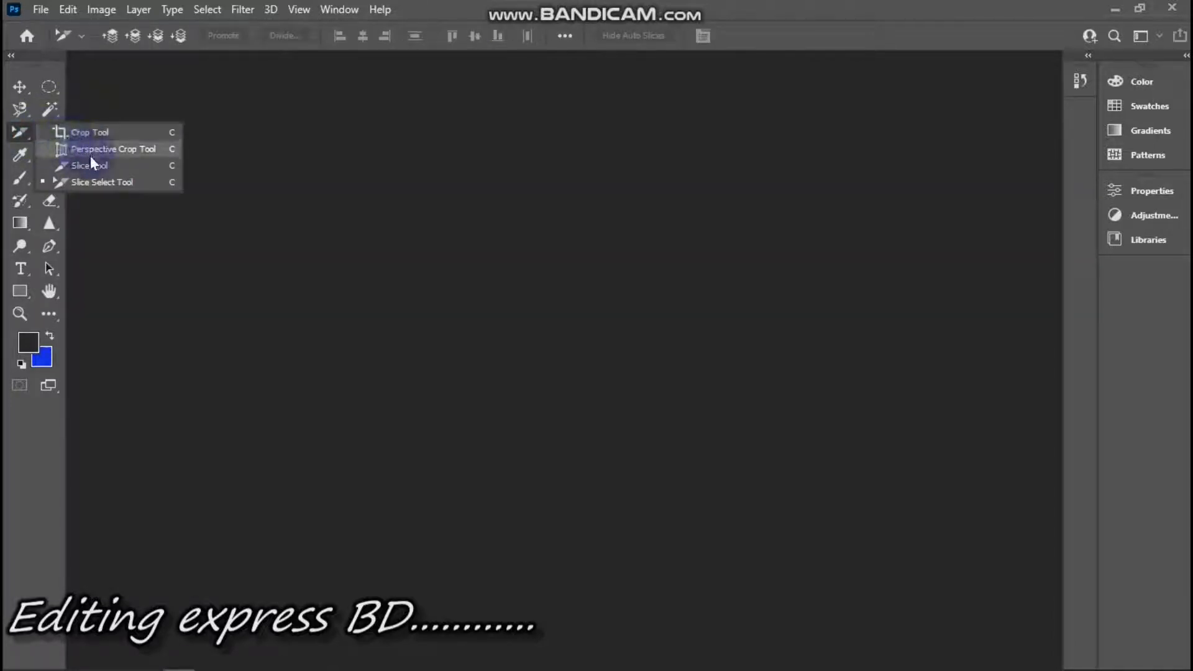
{"action": "left_click", "coordinate": [107, 202]}
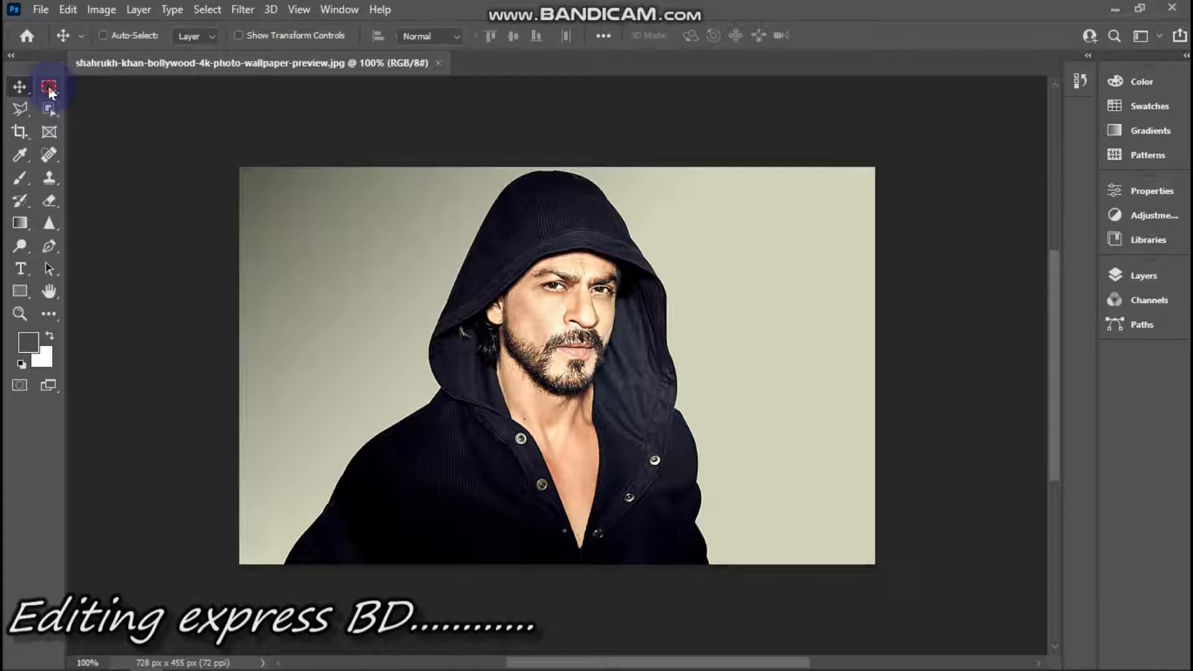
Try moving a rectangular marquee selection of the hooded man's head and chest, and deselect it
{"action": "left_click", "coordinate": [50, 91]}
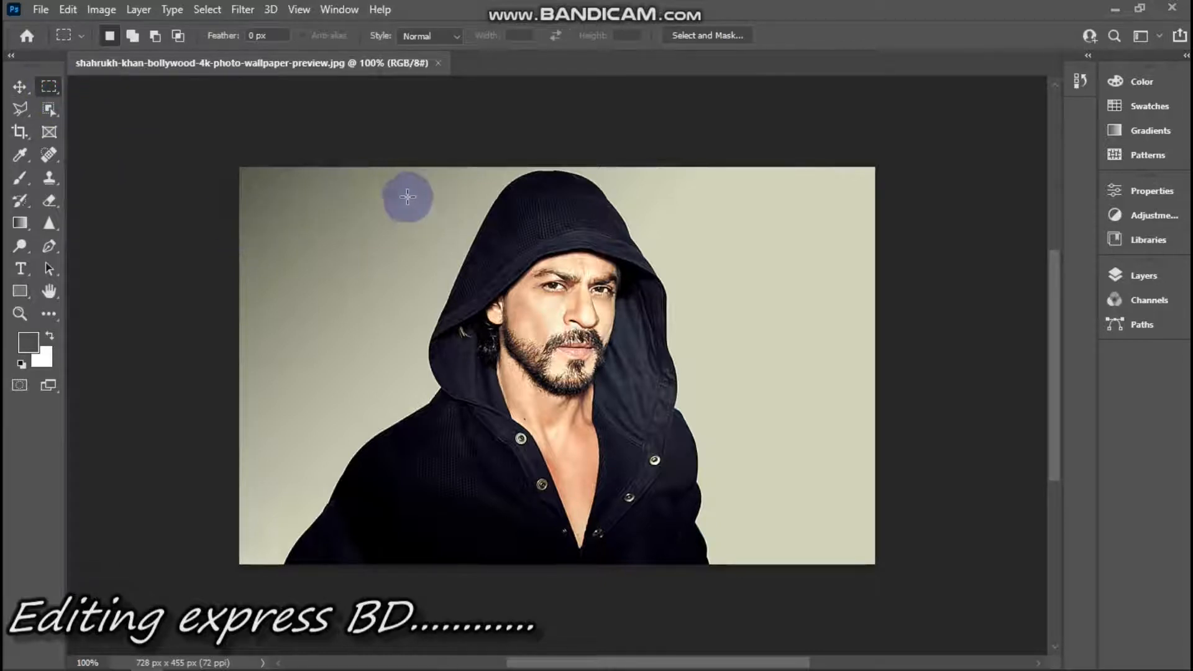
{"action": "left_click_drag", "start_coordinate": [373, 180], "coordinate": [726, 472]}
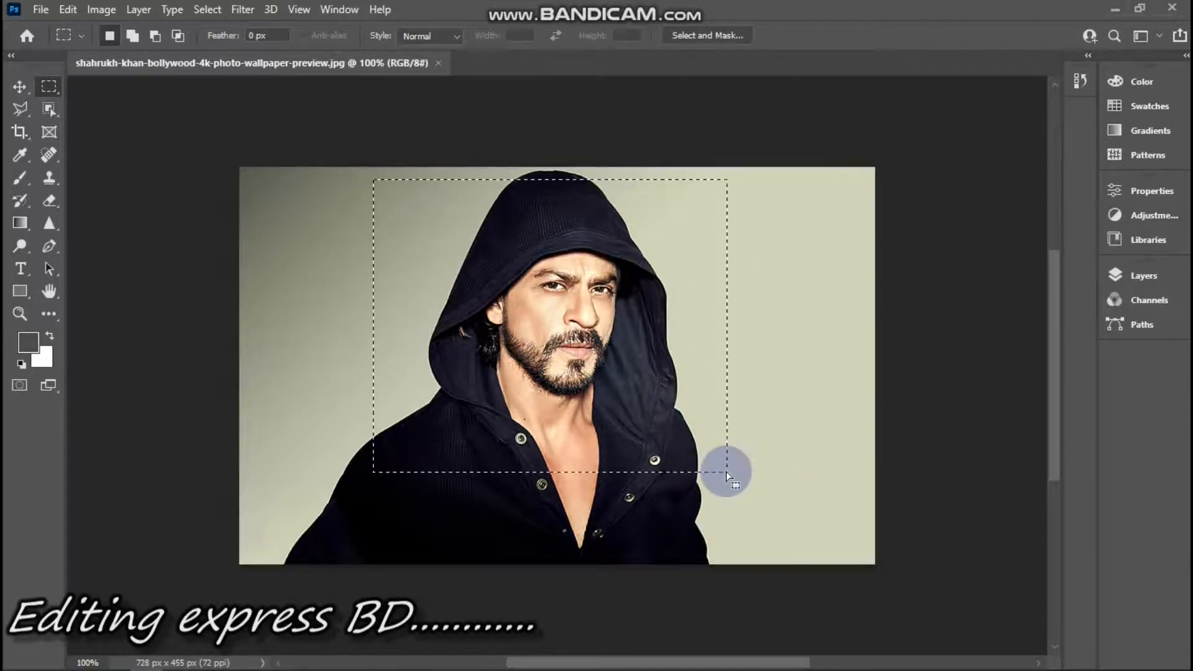
{"action": "left_click", "coordinate": [20, 86]}
{"action": "mouse_move", "coordinate": [575, 318]}
{"action": "left_mouse_down"}
{"action": "mouse_move", "coordinate": [539, 301]}
{"action": "mouse_move", "coordinate": [516, 354]}
{"action": "mouse_move", "coordinate": [597, 376]}
{"action": "mouse_move", "coordinate": [557, 300]}
{"action": "mouse_move", "coordinate": [528, 330]}
{"action": "mouse_move", "coordinate": [597, 323]}
{"action": "mouse_move", "coordinate": [572, 314]}
{"action": "left_mouse_up"}
{"action": "key", "text": "ctrl+d"}
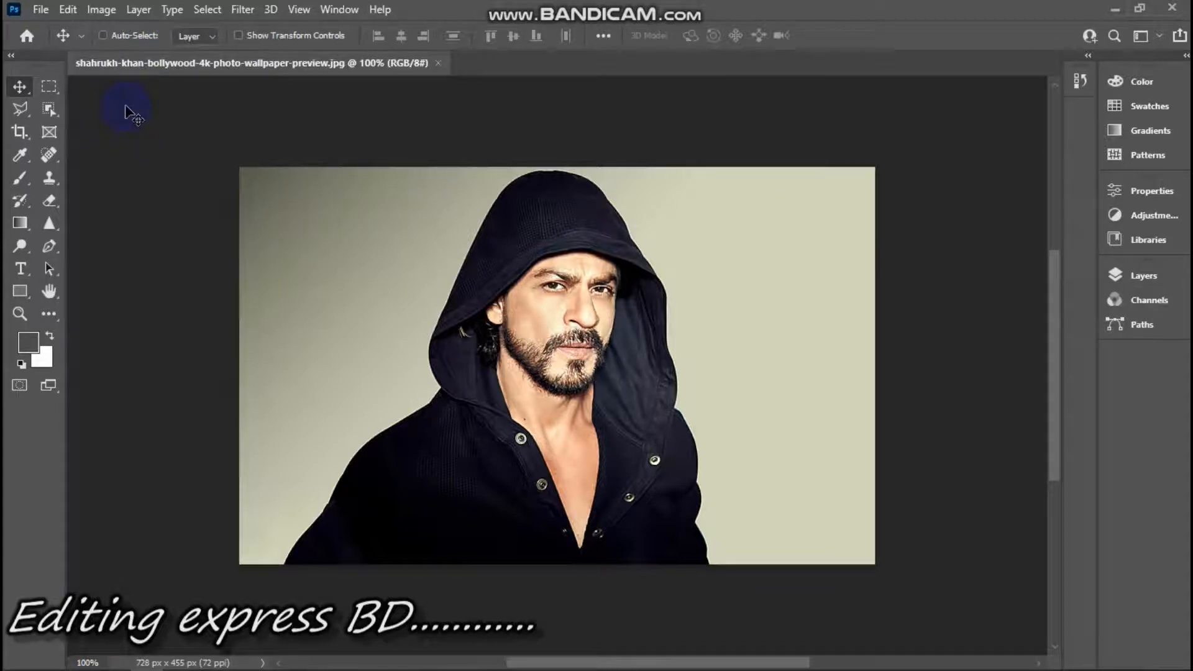
Create a new portrait document of 9 x 12 inches at 300 pixels/inch, RGB Color 8 bit, with a white background
{"action": "left_click", "coordinate": [39, 14]}
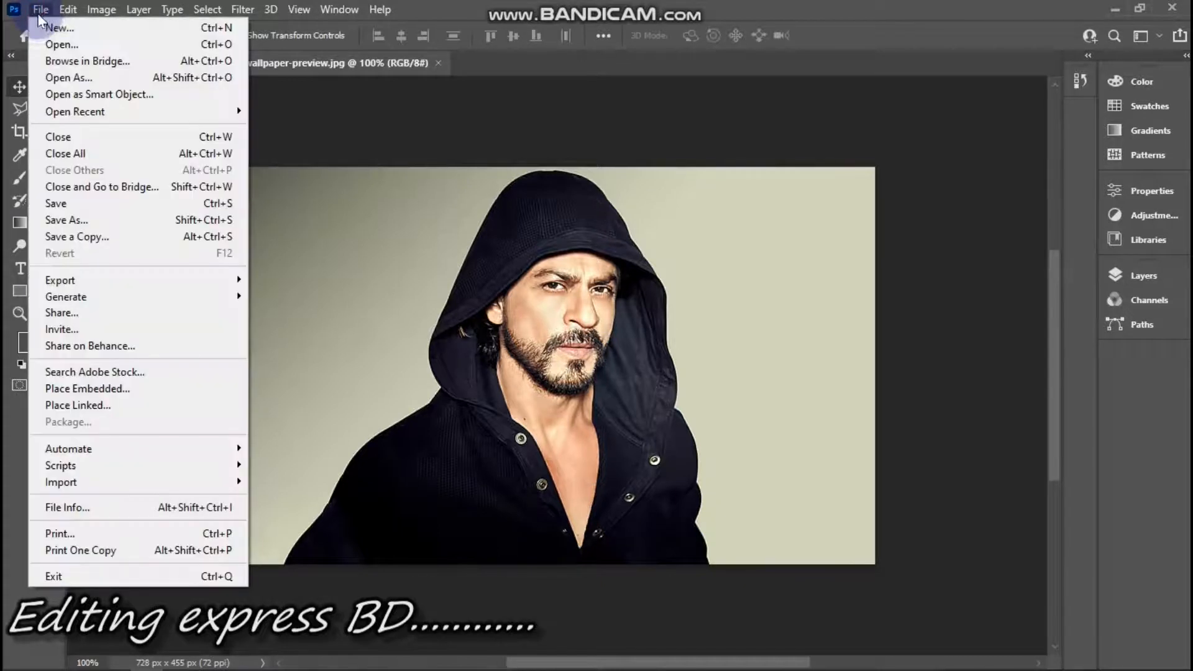
{"action": "left_click", "coordinate": [75, 30]}
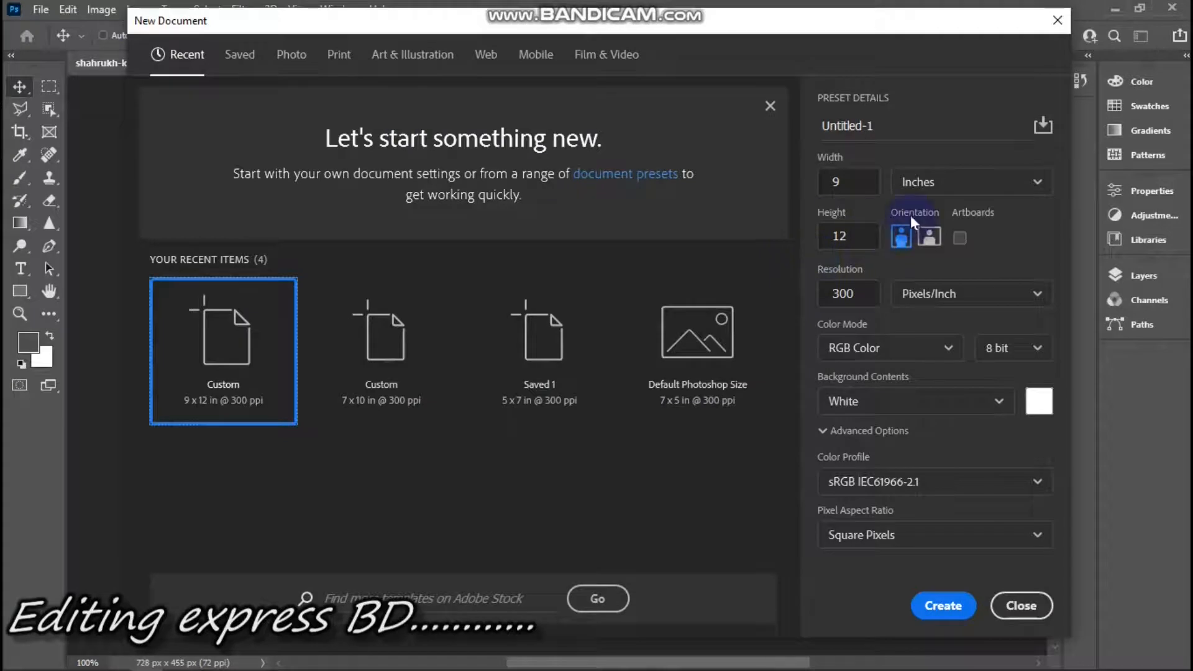
{"action": "left_click", "coordinate": [844, 179]}
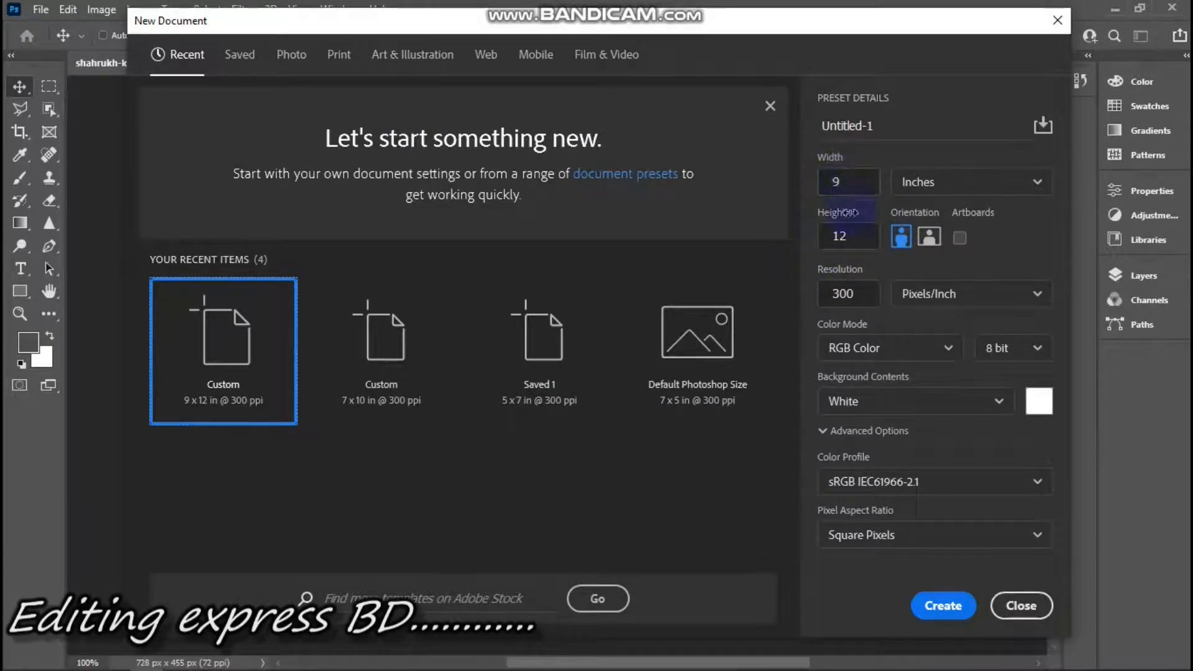
{"action": "left_click", "coordinate": [869, 306]}
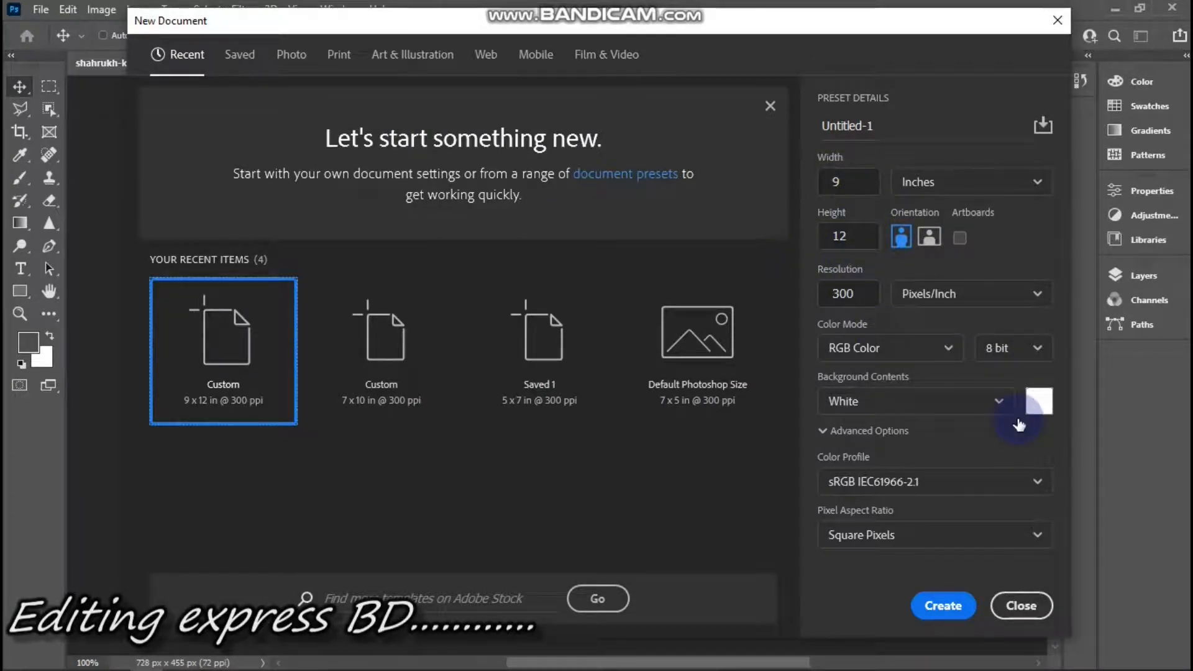
{"action": "left_click", "coordinate": [942, 604]}
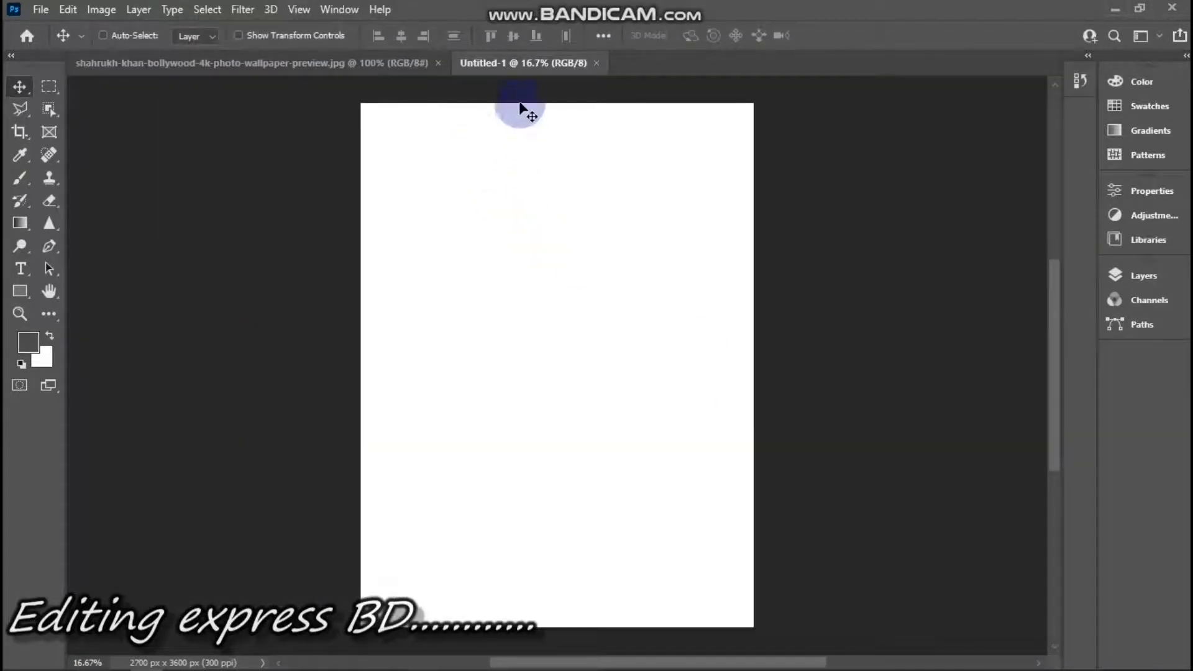
Select a rectangle of about 481 x 365 px around the man in the photo and move it into the Untitled-1 document
{"action": "left_click", "coordinate": [303, 68]}
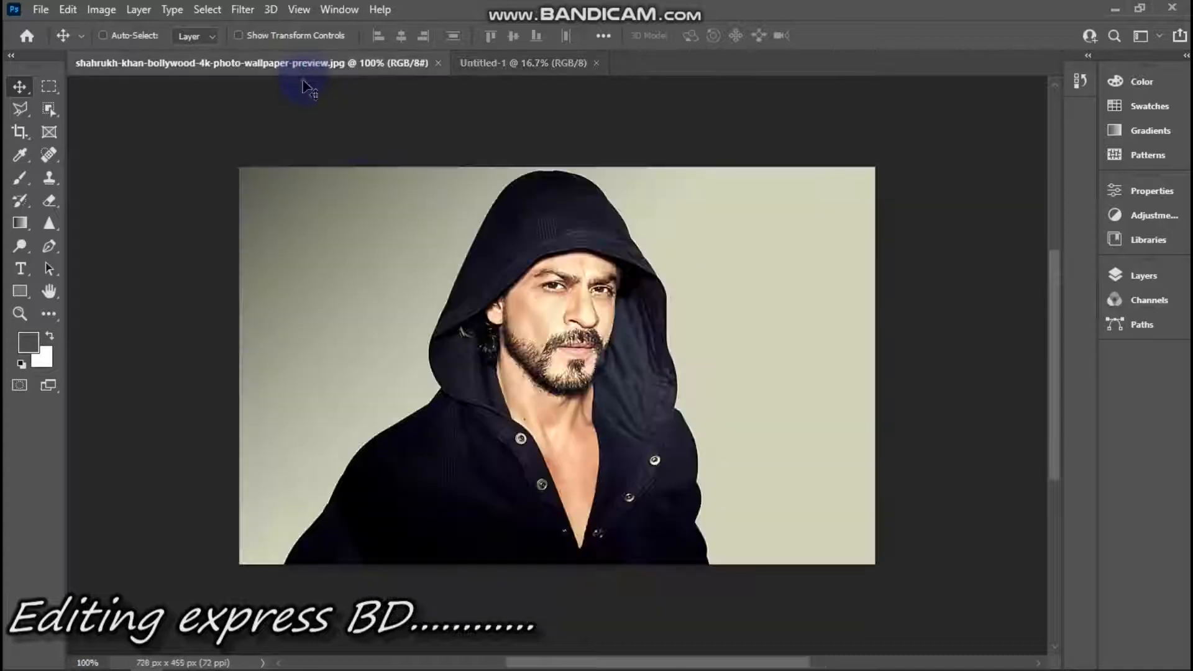
{"action": "left_click", "coordinate": [49, 87]}
{"action": "left_click_drag", "start_coordinate": [346, 178], "coordinate": [765, 496]}
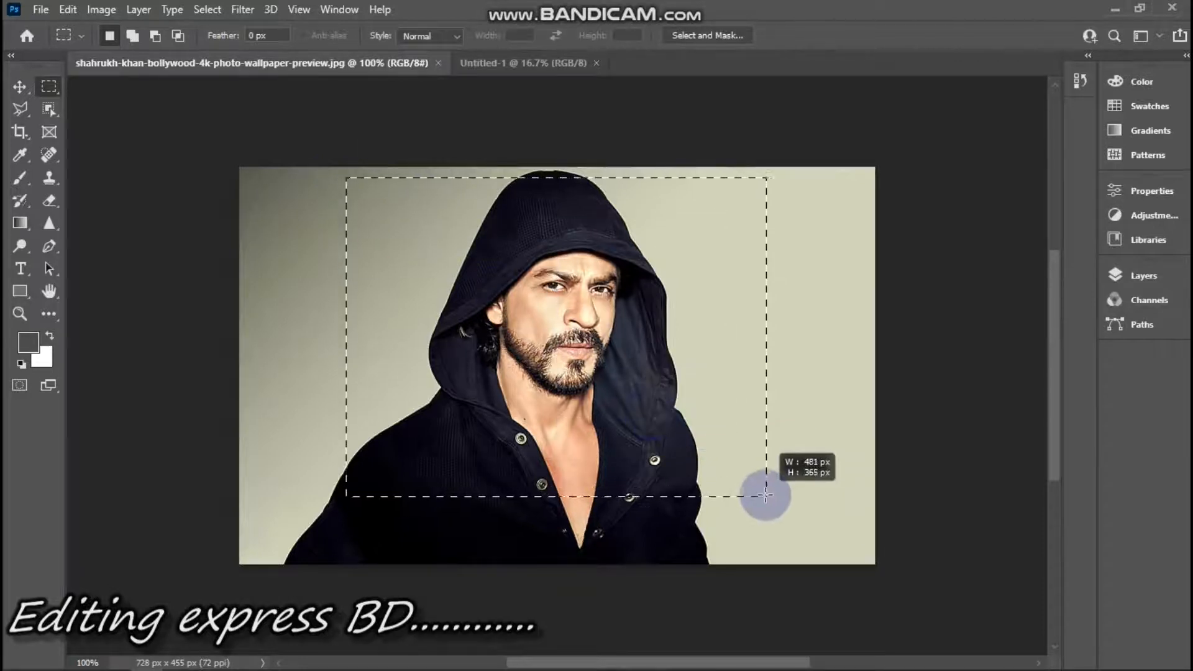
{"action": "left_click", "coordinate": [18, 87]}
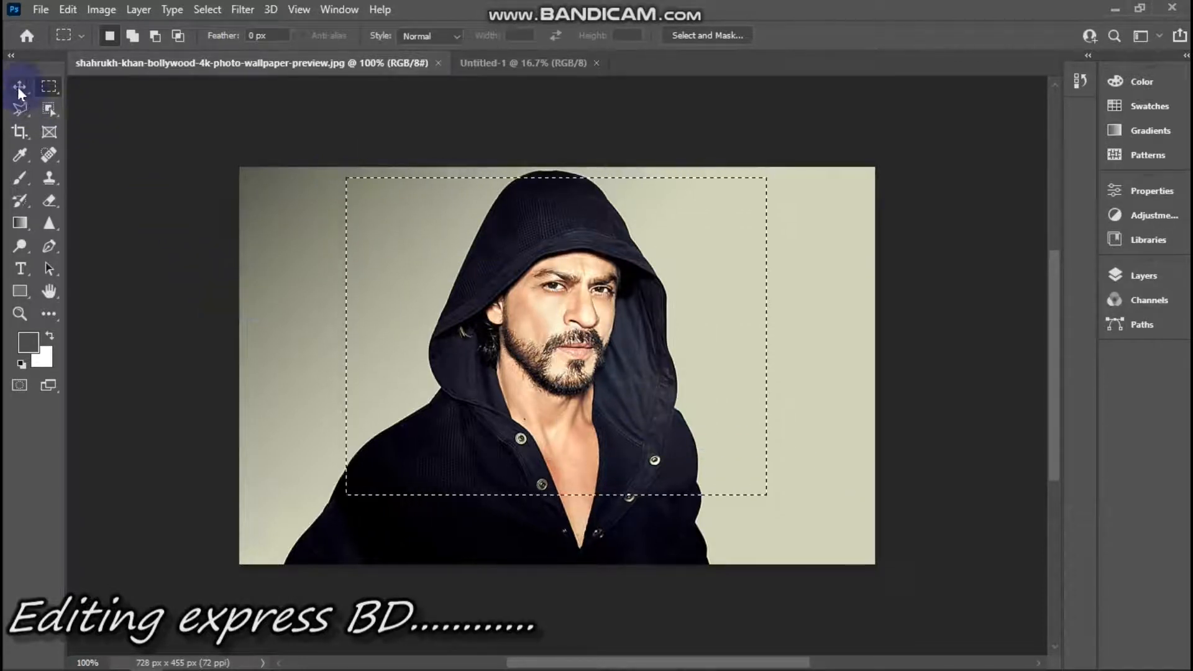
{"action": "left_click_drag", "start_coordinate": [491, 268], "coordinate": [482, 301]}
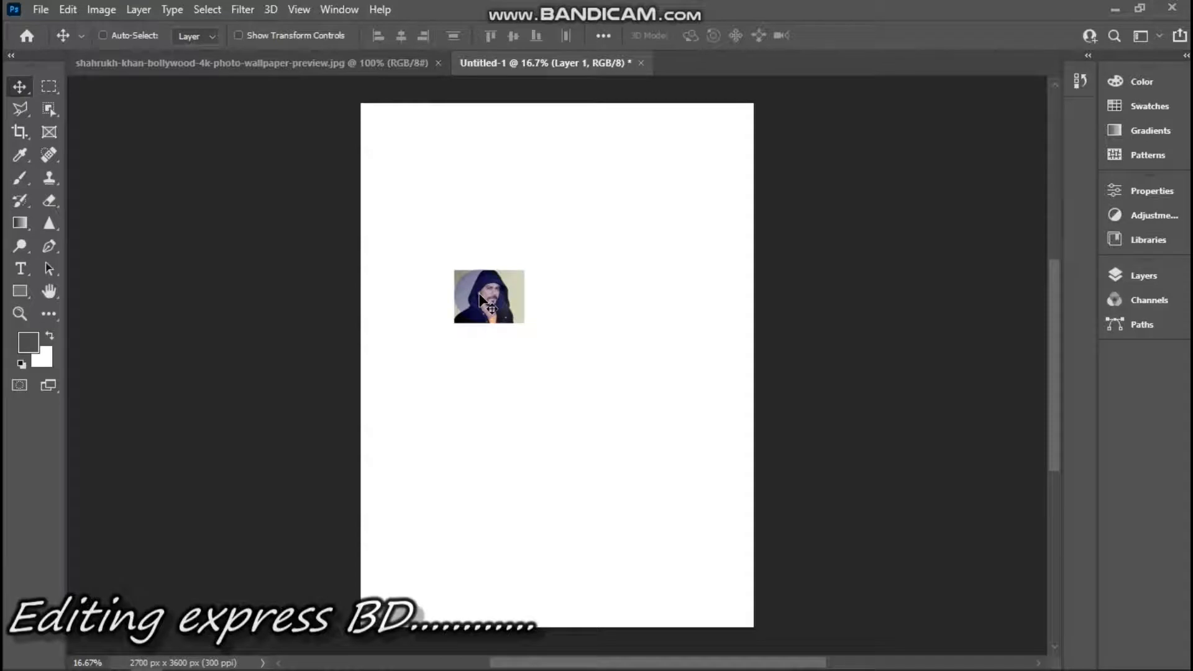
Move the portrait to the page's upper-left corner and duplicate it into a row of four along the upper edge
{"action": "left_click_drag", "start_coordinate": [482, 301], "coordinate": [389, 133]}
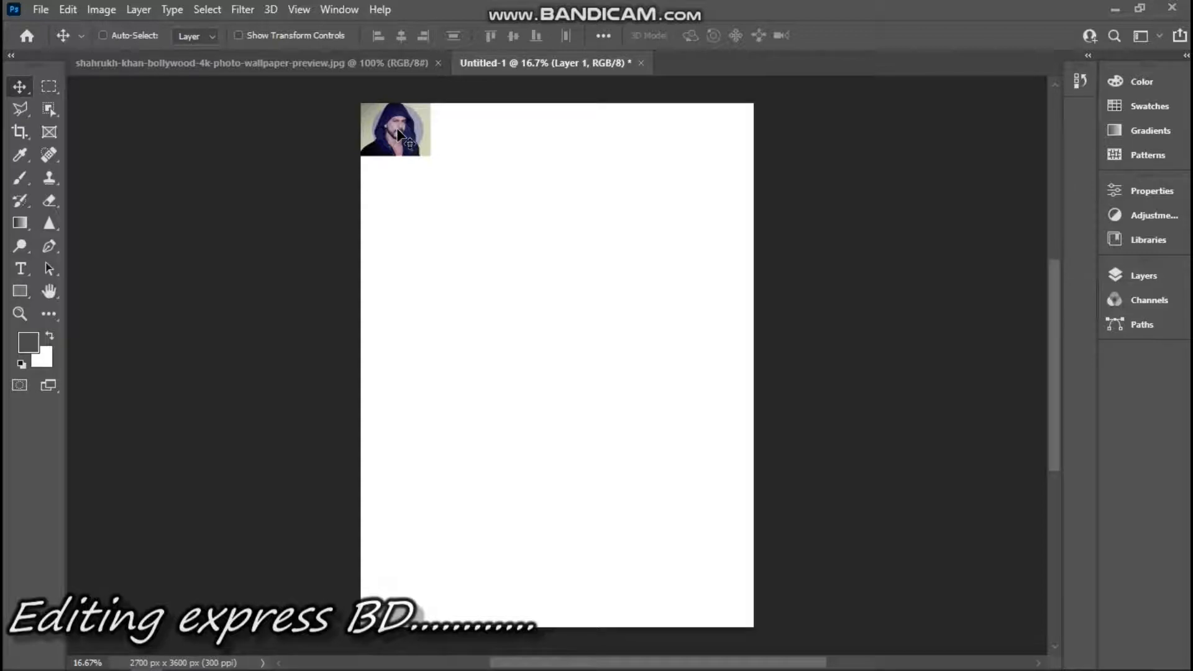
{"action": "left_click_drag", "start_coordinate": [399, 135], "coordinate": [682, 135]}
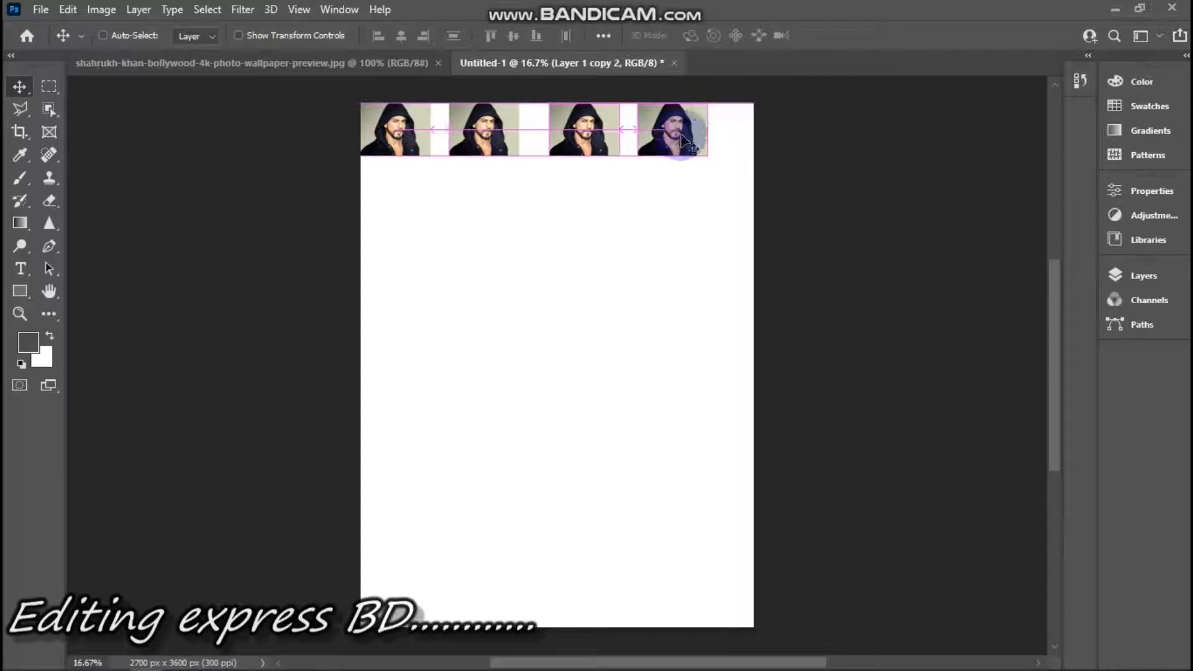
Enable Show Transform Controls and layer Auto-Select for the Move tool, and select the second portrait in the row
{"action": "left_click", "coordinate": [238, 36]}
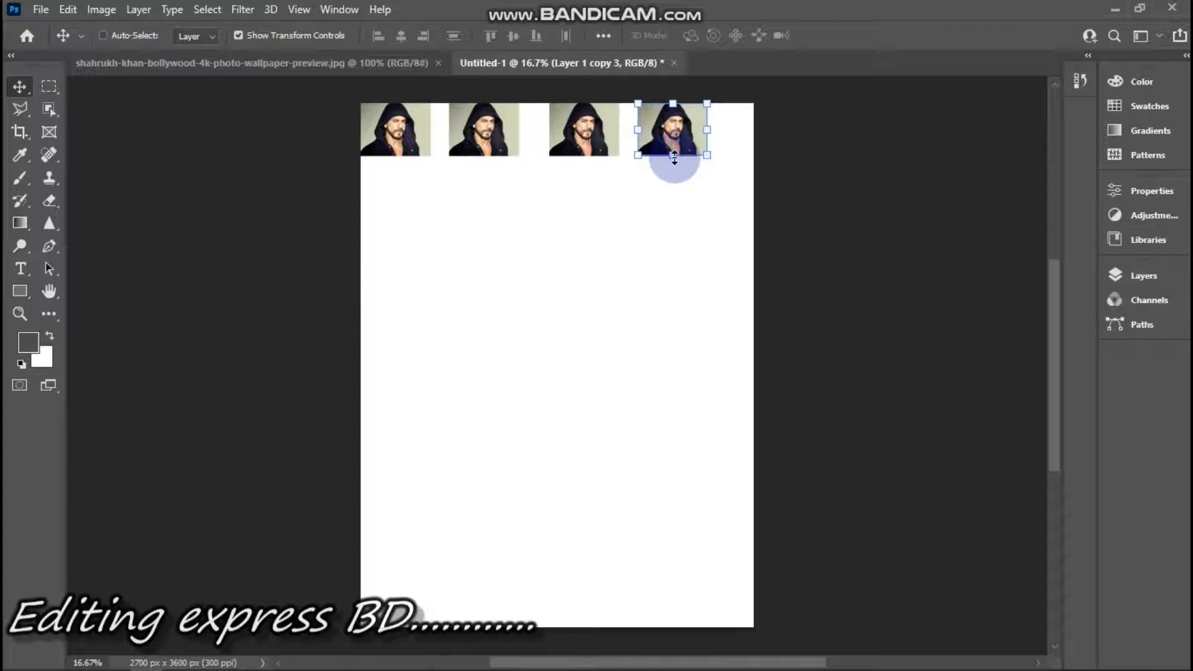
{"action": "mouse_move", "coordinate": [674, 156]}
{"action": "left_mouse_down"}
{"action": "mouse_move", "coordinate": [671, 212]}
{"action": "mouse_move", "coordinate": [683, 160]}
{"action": "left_mouse_up"}
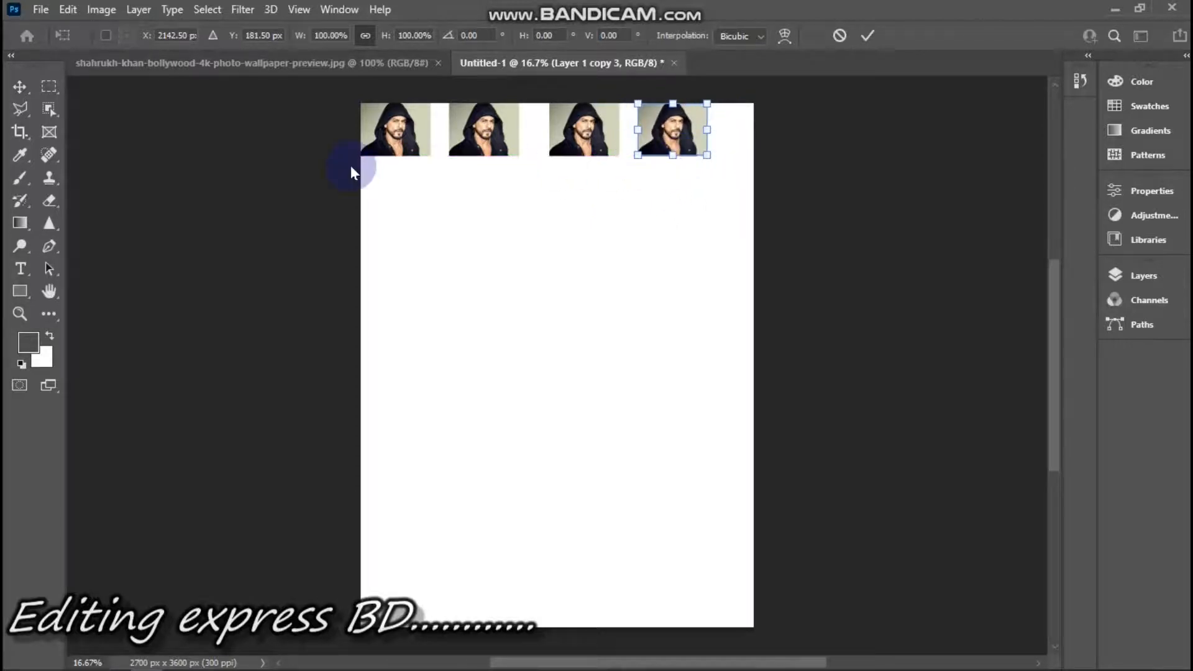
{"action": "left_click", "coordinate": [14, 92]}
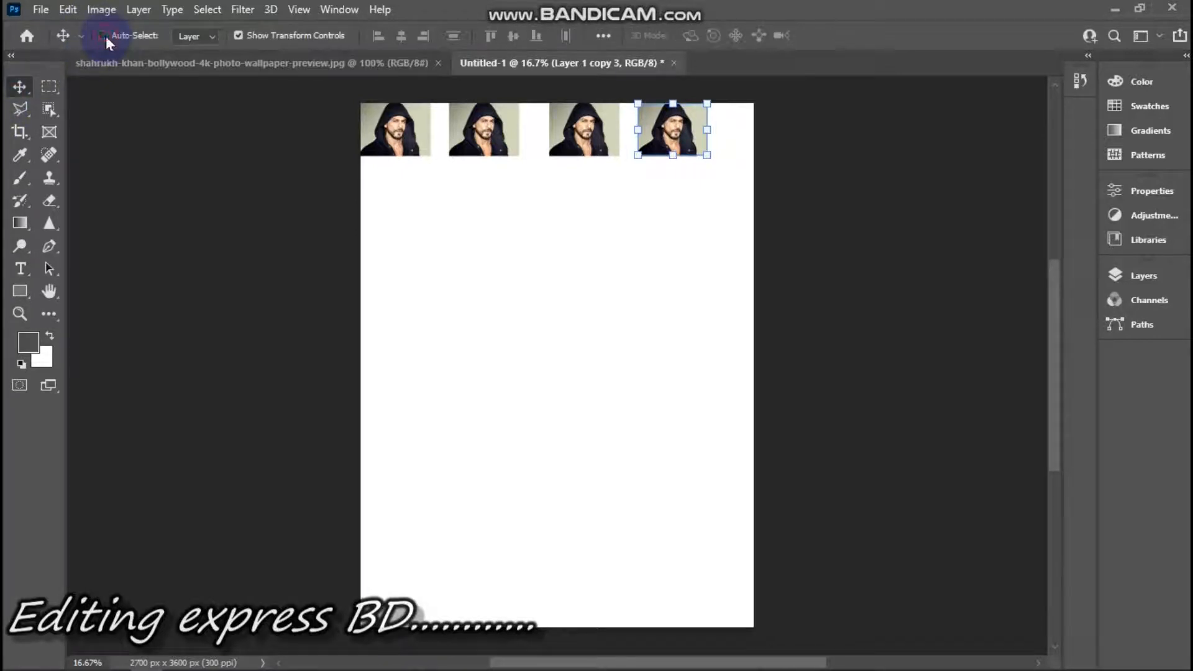
{"action": "left_click", "coordinate": [501, 140]}
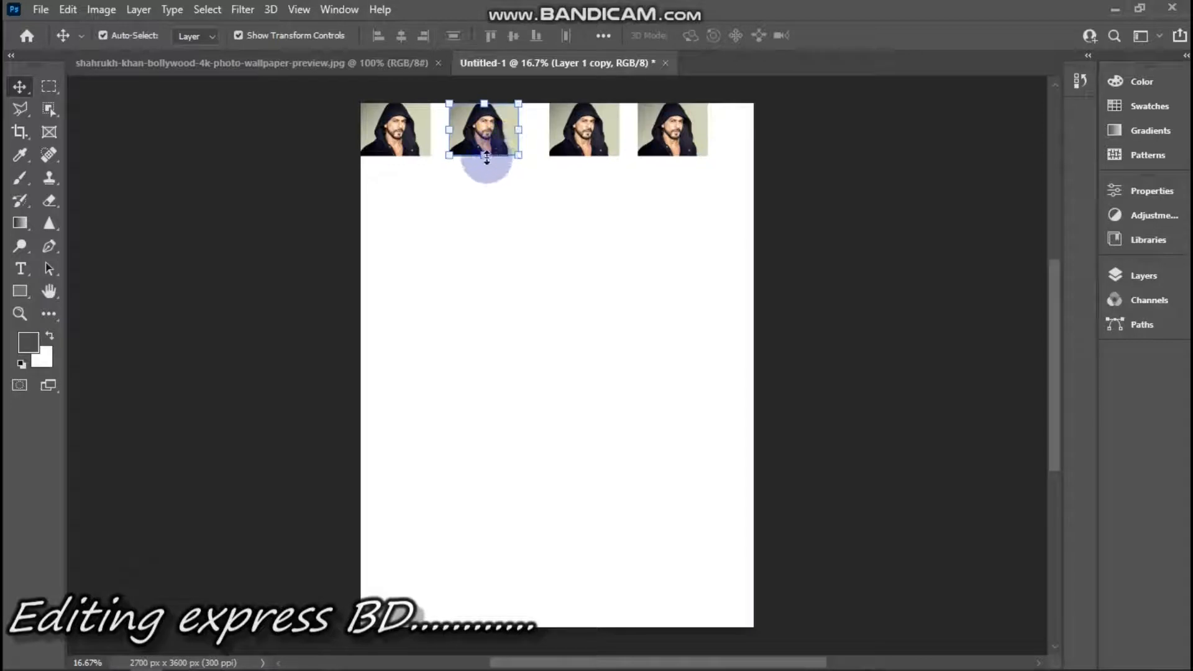
{"action": "mouse_move", "coordinate": [486, 159]}
{"action": "left_mouse_down"}
{"action": "mouse_move", "coordinate": [488, 179]}
{"action": "mouse_move", "coordinate": [489, 163]}
{"action": "left_mouse_up"}
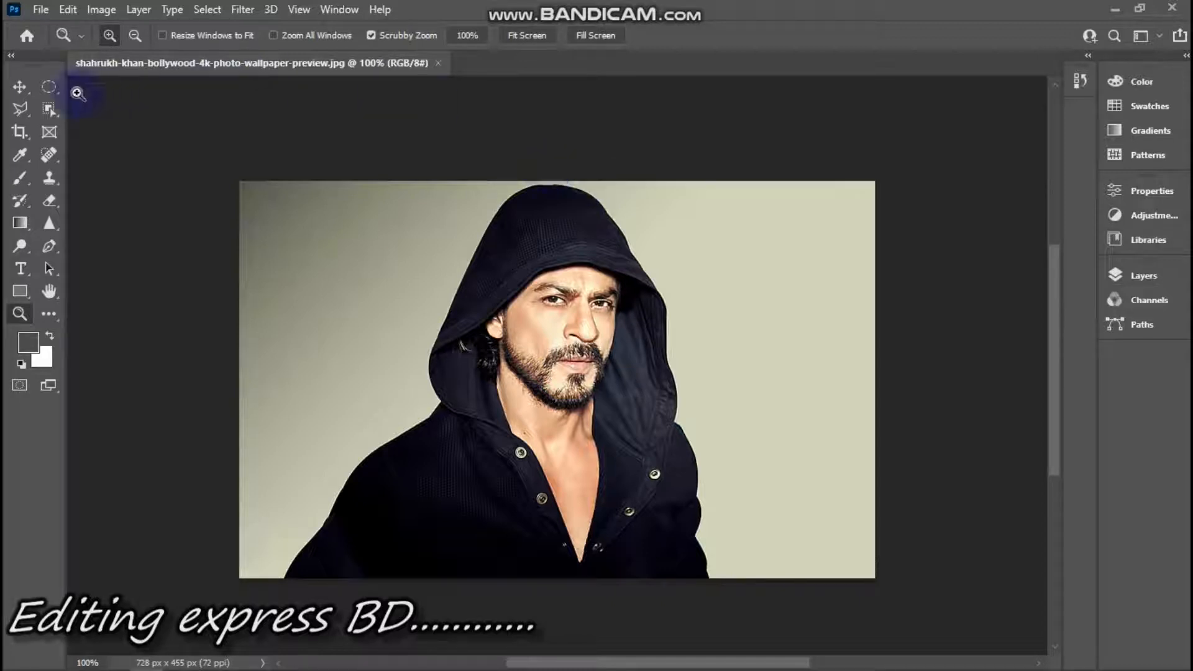
Select a rectangle around the man's head with the Rectangular Marquee, and shift the selection slightly in New Selection mode
{"action": "left_click", "coordinate": [55, 89]}
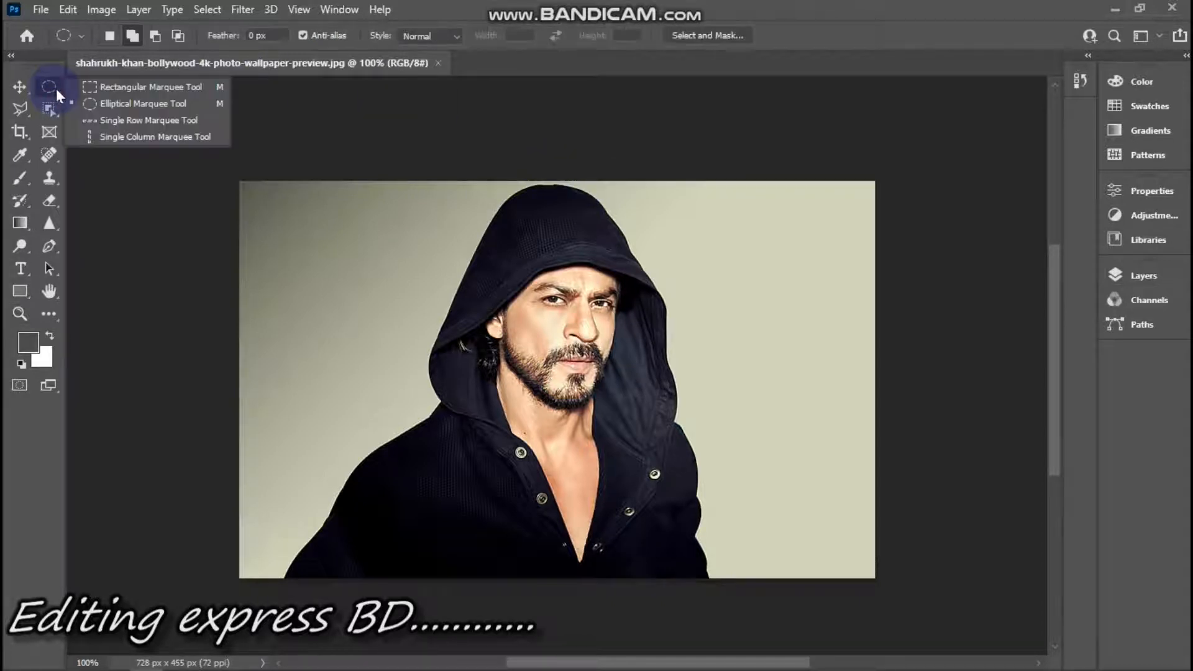
{"action": "left_click", "coordinate": [99, 88]}
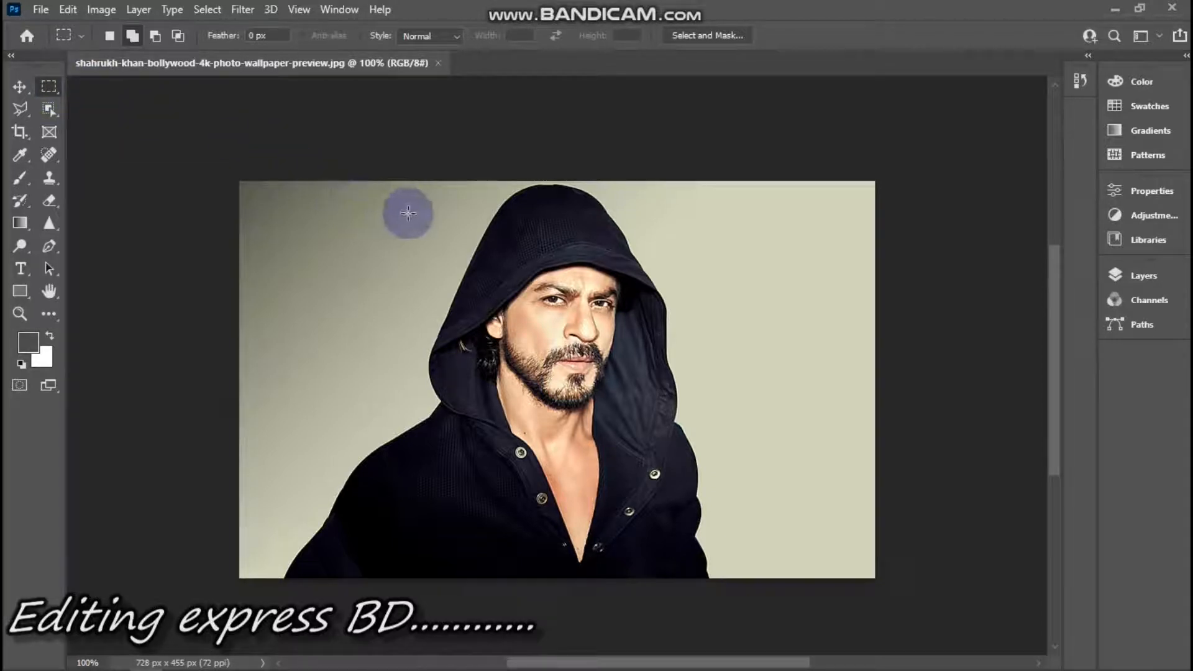
{"action": "left_click_drag", "start_coordinate": [408, 213], "coordinate": [700, 441]}
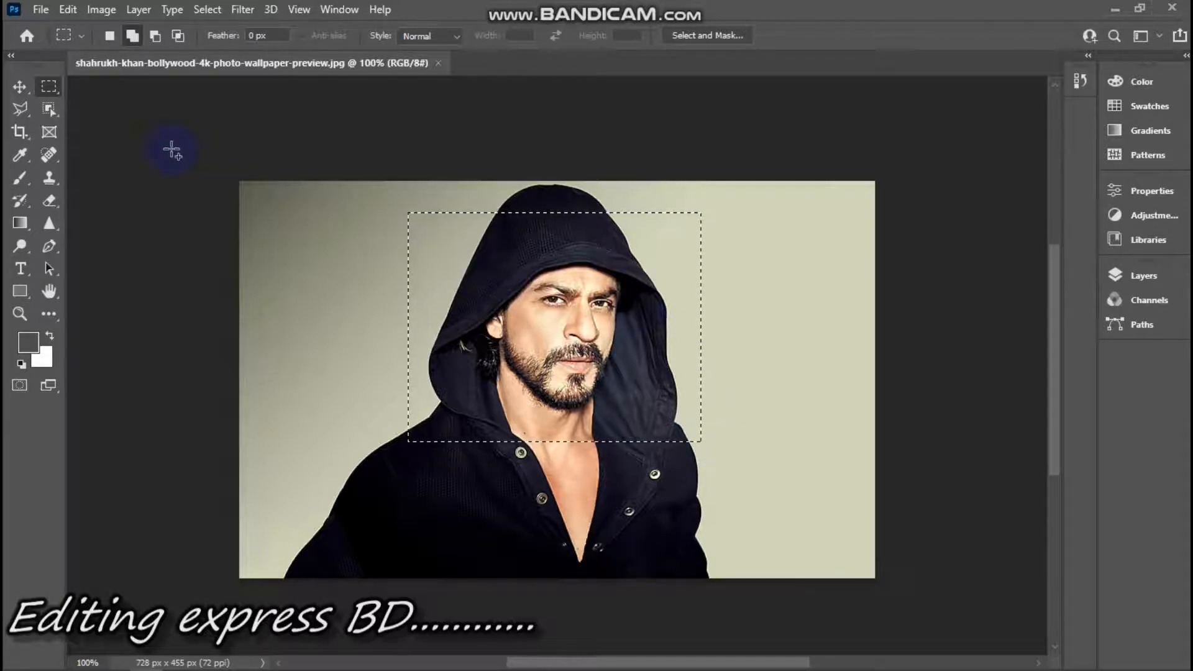
{"action": "left_click", "coordinate": [110, 37]}
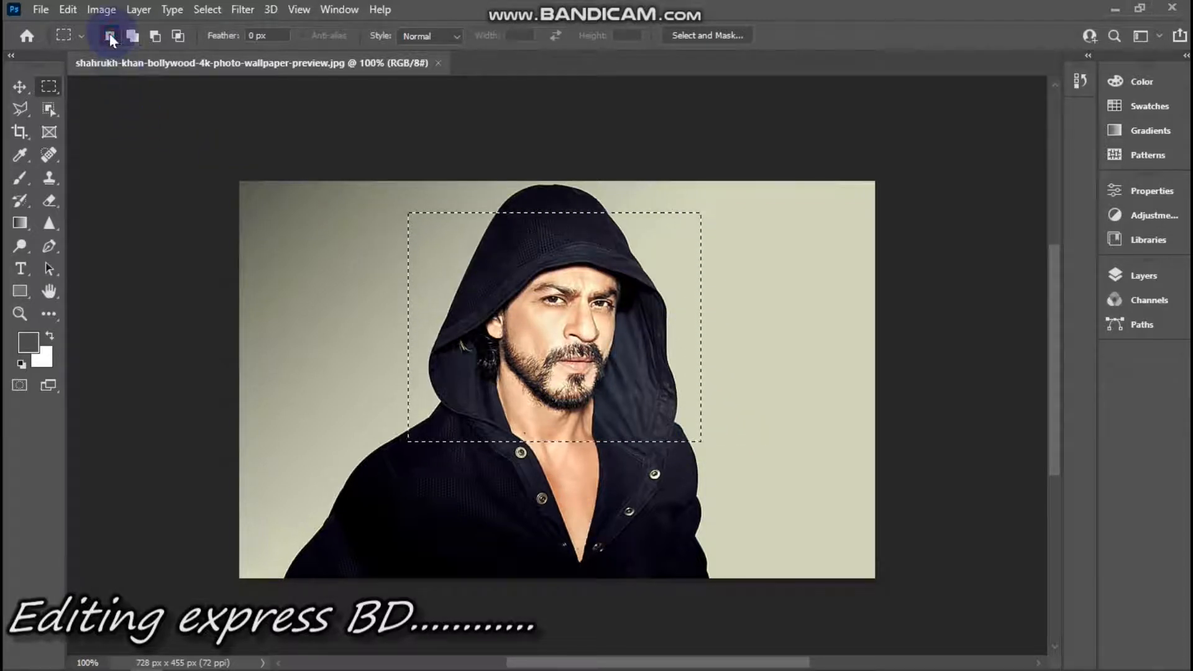
{"action": "mouse_move", "coordinate": [550, 309]}
{"action": "left_mouse_down"}
{"action": "mouse_move", "coordinate": [504, 320]}
{"action": "mouse_move", "coordinate": [639, 253]}
{"action": "mouse_move", "coordinate": [536, 346]}
{"action": "mouse_move", "coordinate": [630, 288]}
{"action": "mouse_move", "coordinate": [516, 404]}
{"action": "mouse_move", "coordinate": [589, 305]}
{"action": "mouse_move", "coordinate": [536, 334]}
{"action": "mouse_move", "coordinate": [538, 322]}
{"action": "mouse_move", "coordinate": [590, 373]}
{"action": "mouse_move", "coordinate": [476, 287]}
{"action": "mouse_move", "coordinate": [486, 378]}
{"action": "mouse_move", "coordinate": [594, 274]}
{"action": "mouse_move", "coordinate": [554, 317]}
{"action": "left_mouse_up"}
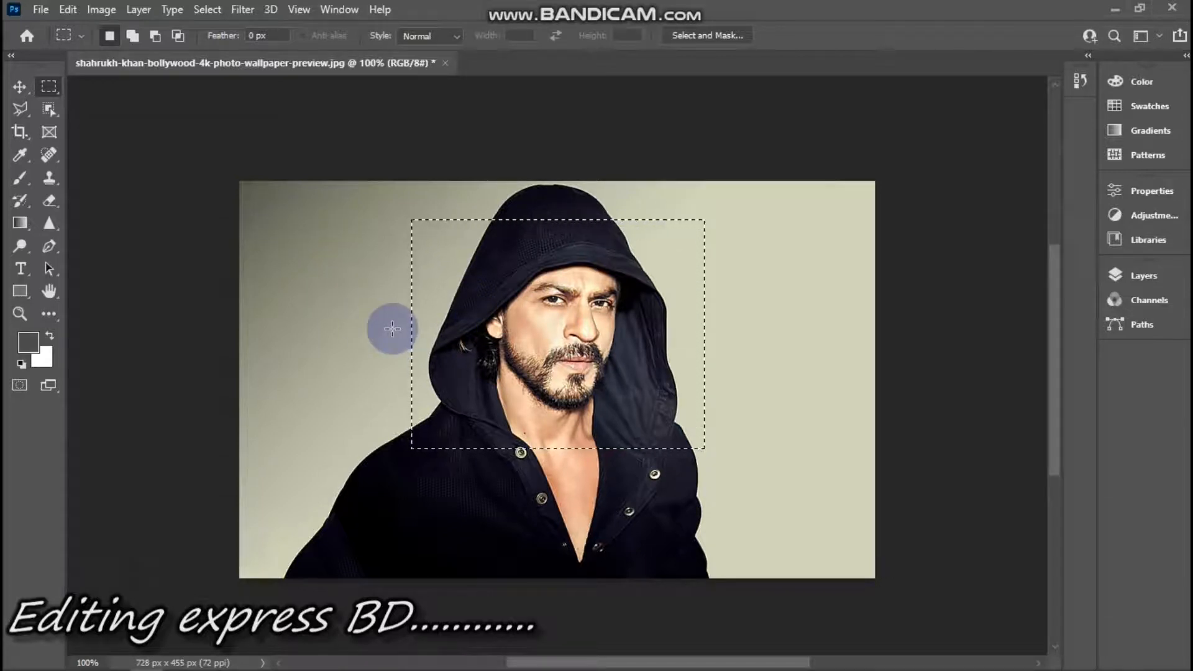
Try replacing the selection with new rectangles drawn over the man in New Selection mode, and clear it
{"action": "left_click", "coordinate": [392, 333]}
{"action": "left_click_drag", "start_coordinate": [309, 273], "coordinate": [677, 470]}
{"action": "left_click_drag", "start_coordinate": [785, 259], "coordinate": [398, 478]}
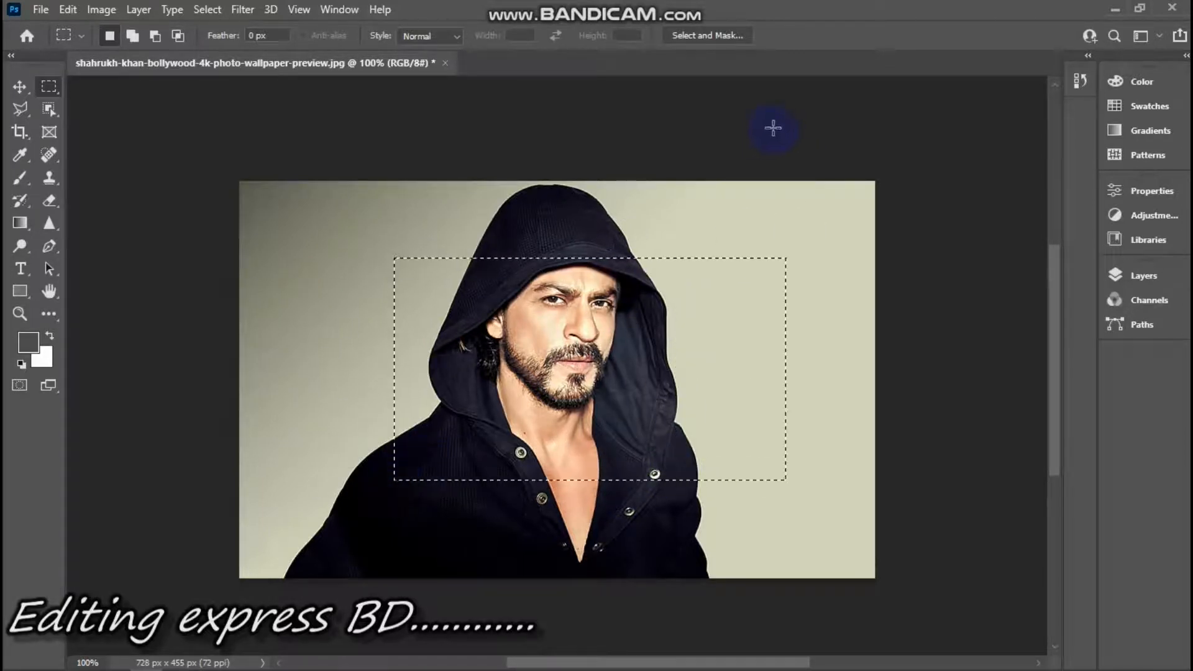
{"action": "left_click_drag", "start_coordinate": [674, 245], "coordinate": [547, 362]}
{"action": "left_click", "coordinate": [476, 450]}
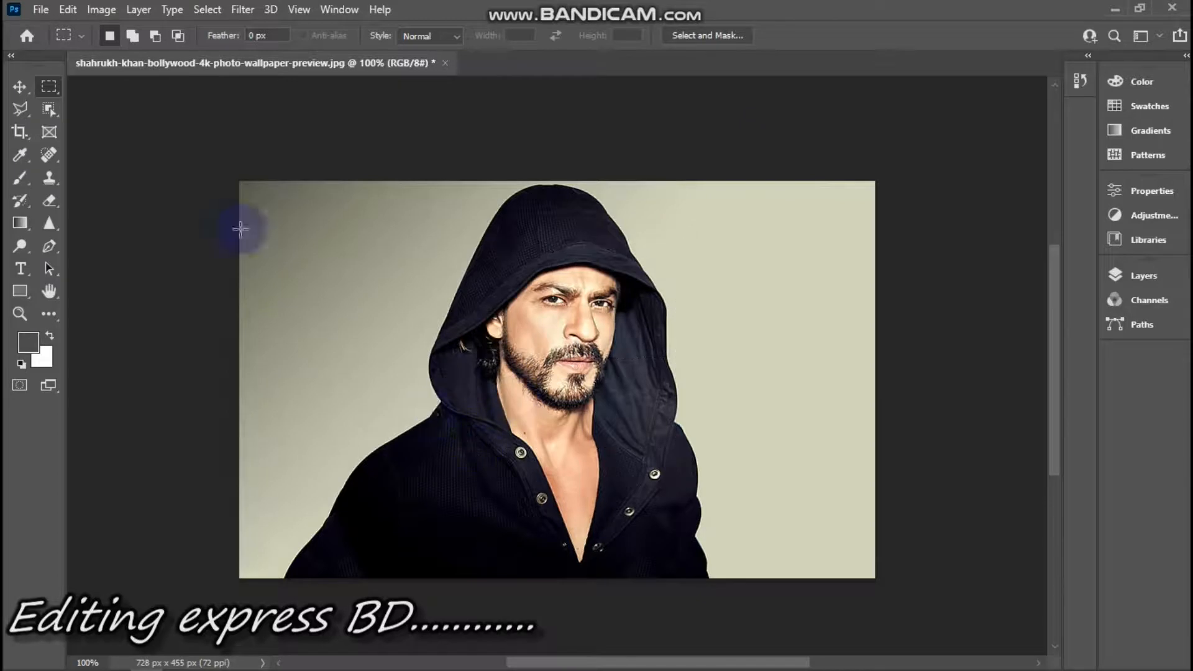
Switch the marquee to Add to Selection mode and draw a rectangular selection around the man's head and upper chest
{"action": "left_click", "coordinate": [135, 35]}
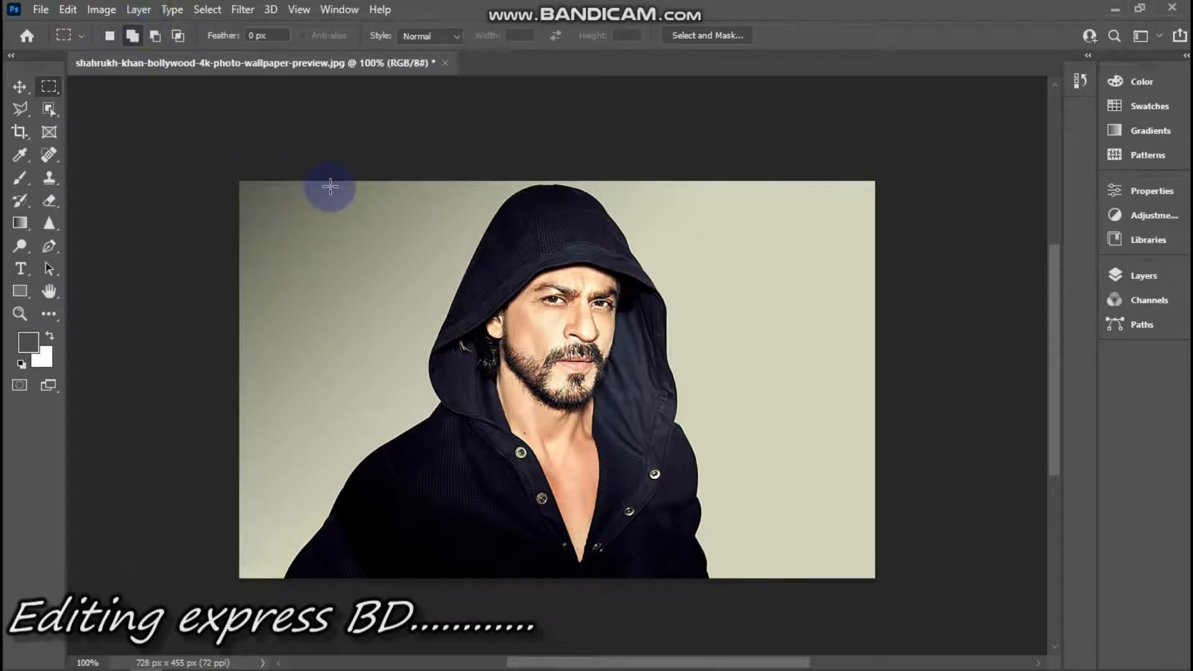
{"action": "left_click_drag", "start_coordinate": [357, 222], "coordinate": [376, 230]}
{"action": "left_click_drag", "start_coordinate": [506, 323], "coordinate": [672, 474]}
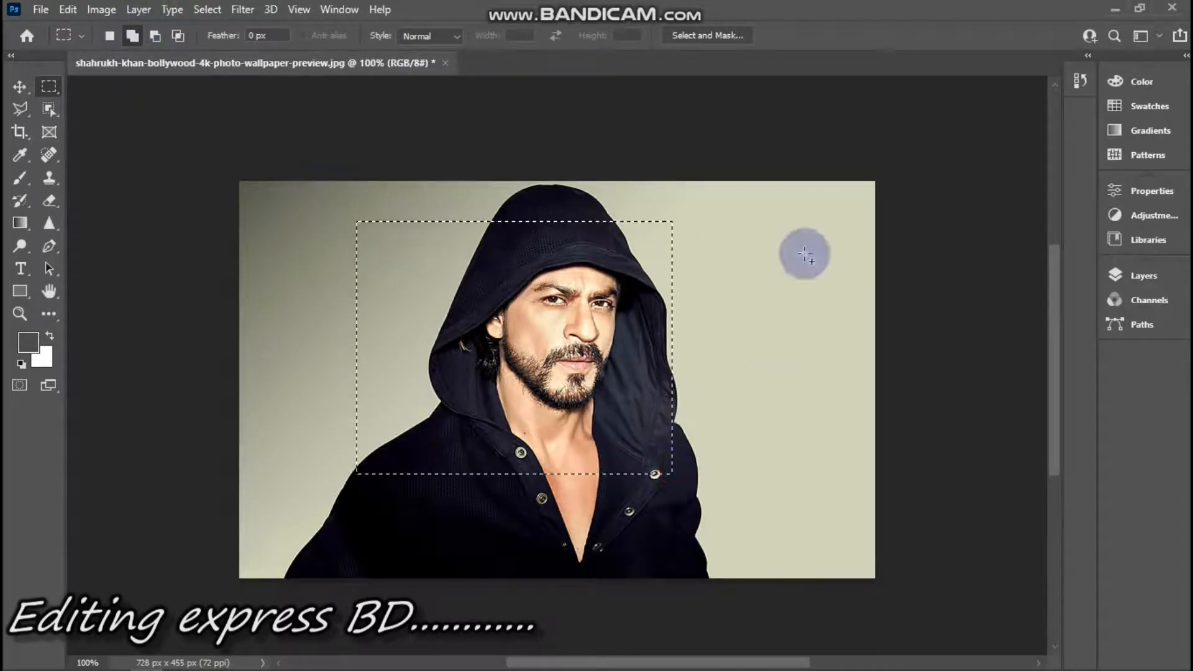
Add three overlapping rectangles to the selection, extending it over the man's chest and the plain background beside his hood
{"action": "left_click_drag", "start_coordinate": [804, 227], "coordinate": [469, 526]}
{"action": "left_click_drag", "start_coordinate": [796, 210], "coordinate": [630, 384]}
{"action": "left_click_drag", "start_coordinate": [863, 193], "coordinate": [727, 353]}
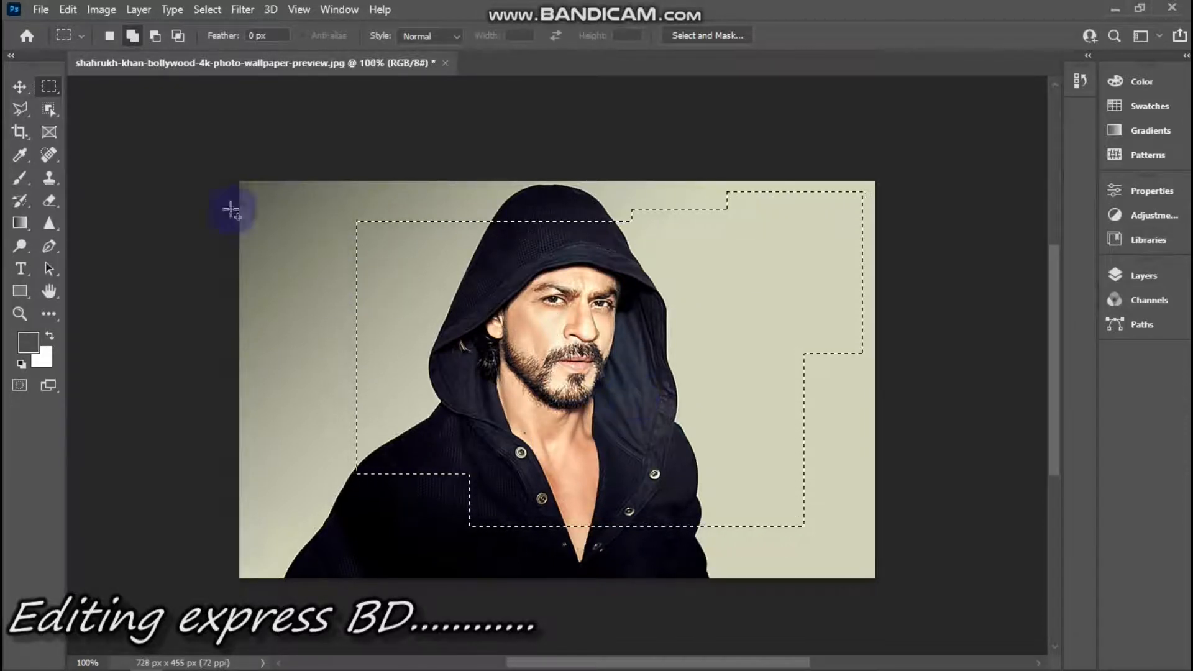
Switch to the Elliptical Marquee and clear the combined rectangular selection
{"action": "right_click", "coordinate": [44, 83]}
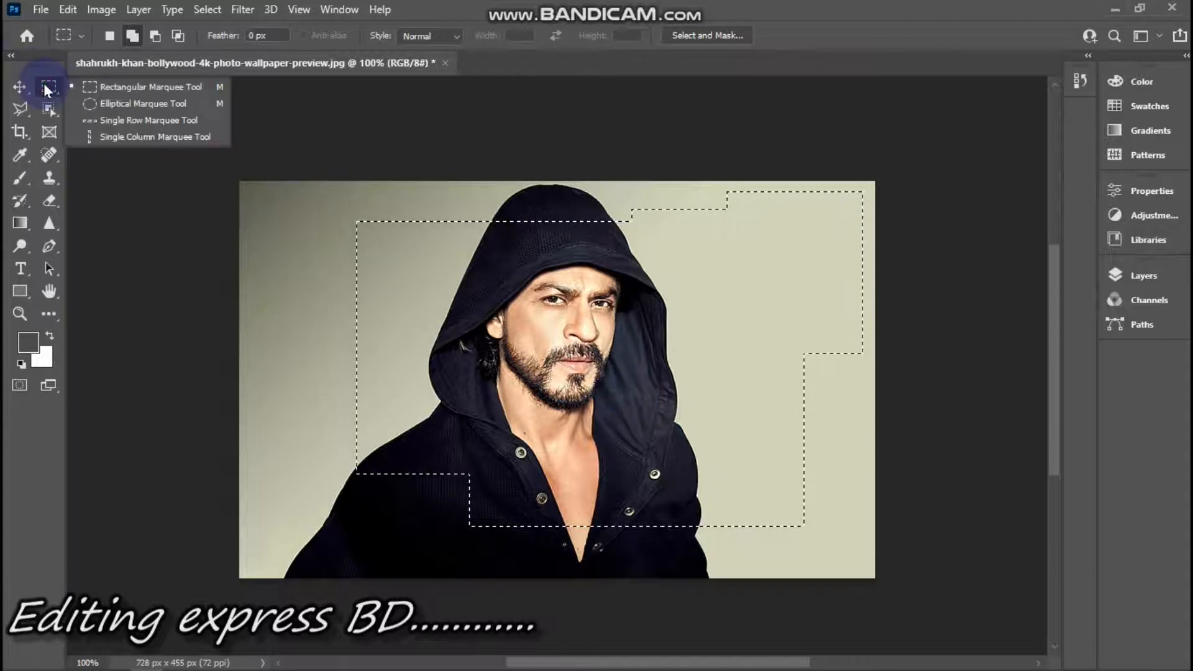
{"action": "left_click", "coordinate": [109, 103]}
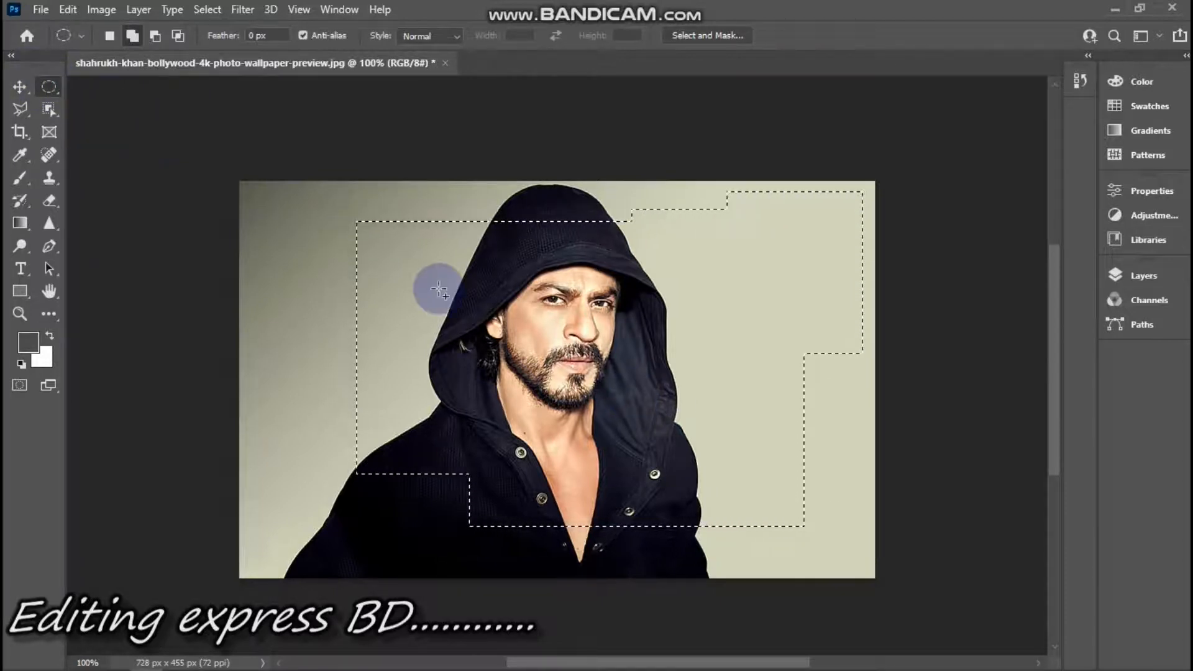
{"action": "key", "text": "ctrl+z"}
{"action": "key", "text": "z"}
{"action": "key", "text": "ctrl+d"}
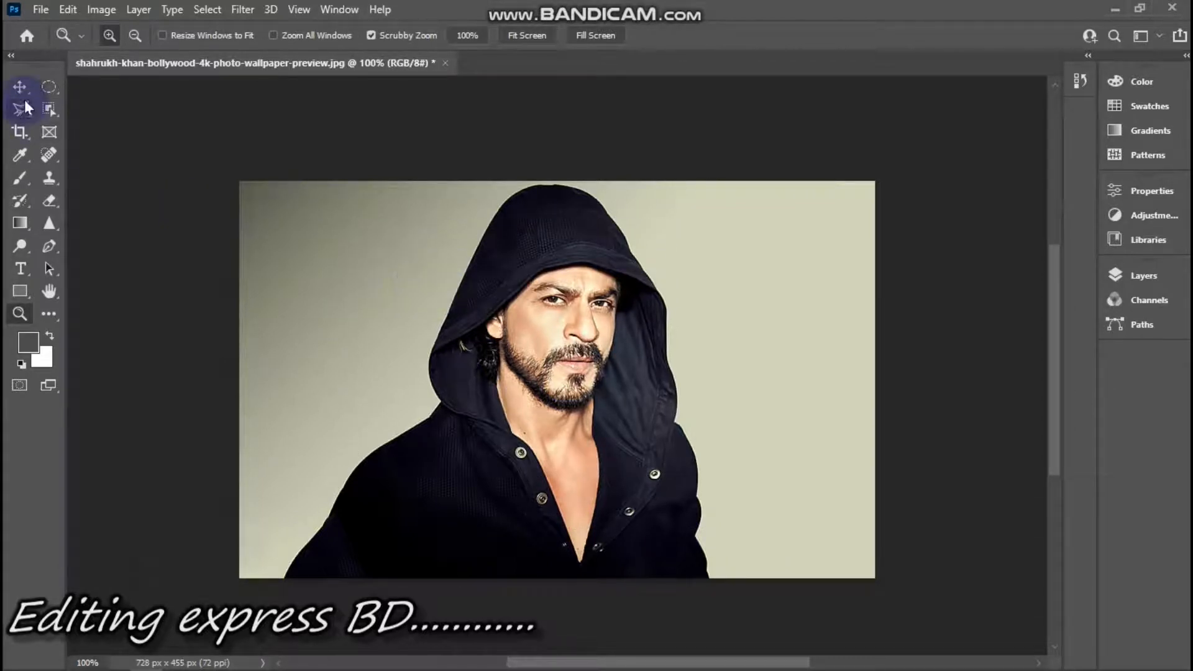
{"action": "left_click", "coordinate": [50, 86]}
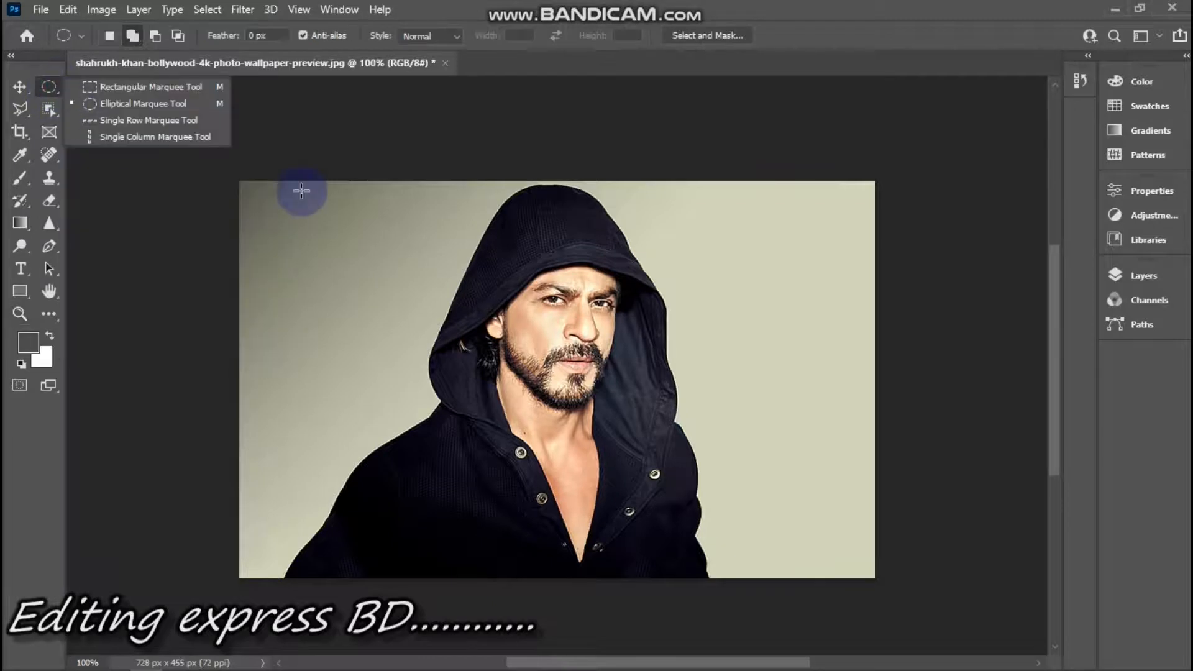
{"action": "left_click", "coordinate": [302, 191]}
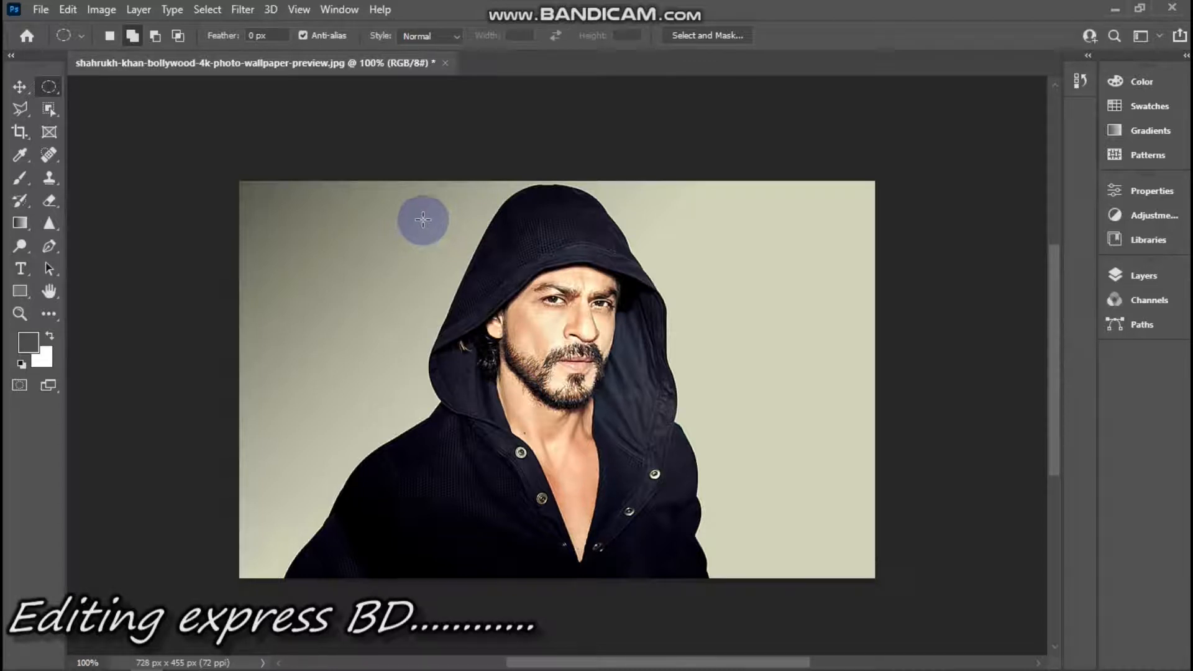
Draw and shift an elliptical selection over the man's head in New Selection mode, and replace it with further ellipses
{"action": "left_click_drag", "start_coordinate": [423, 218], "coordinate": [701, 451]}
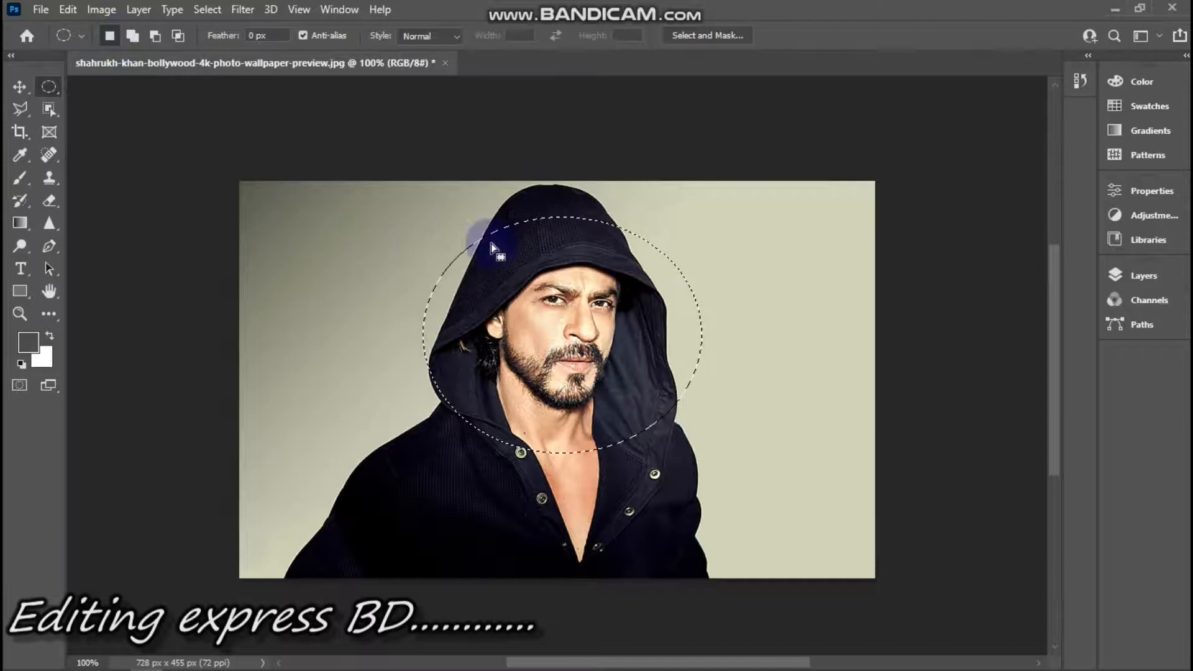
{"action": "left_click_drag", "start_coordinate": [525, 253], "coordinate": [538, 287]}
{"action": "left_click_drag", "start_coordinate": [380, 257], "coordinate": [614, 494]}
{"action": "left_click", "coordinate": [621, 495]}
{"action": "left_click_drag", "start_coordinate": [745, 339], "coordinate": [436, 445]}
{"action": "left_click", "coordinate": [459, 377]}
{"action": "left_click_drag", "start_coordinate": [536, 236], "coordinate": [454, 454]}
{"action": "left_click", "coordinate": [456, 430]}
Combine three overlapping ellipses across the man's head and the background beside it in Add to Selection mode
{"action": "left_click", "coordinate": [133, 37]}
{"action": "left_click_drag", "start_coordinate": [404, 248], "coordinate": [671, 440]}
{"action": "left_click_drag", "start_coordinate": [785, 238], "coordinate": [599, 428]}
{"action": "left_click_drag", "start_coordinate": [833, 168], "coordinate": [565, 339]}
Dismiss the Fill dialog without filling, and undo the combined elliptical selections
{"action": "key", "text": "shift+F5"}
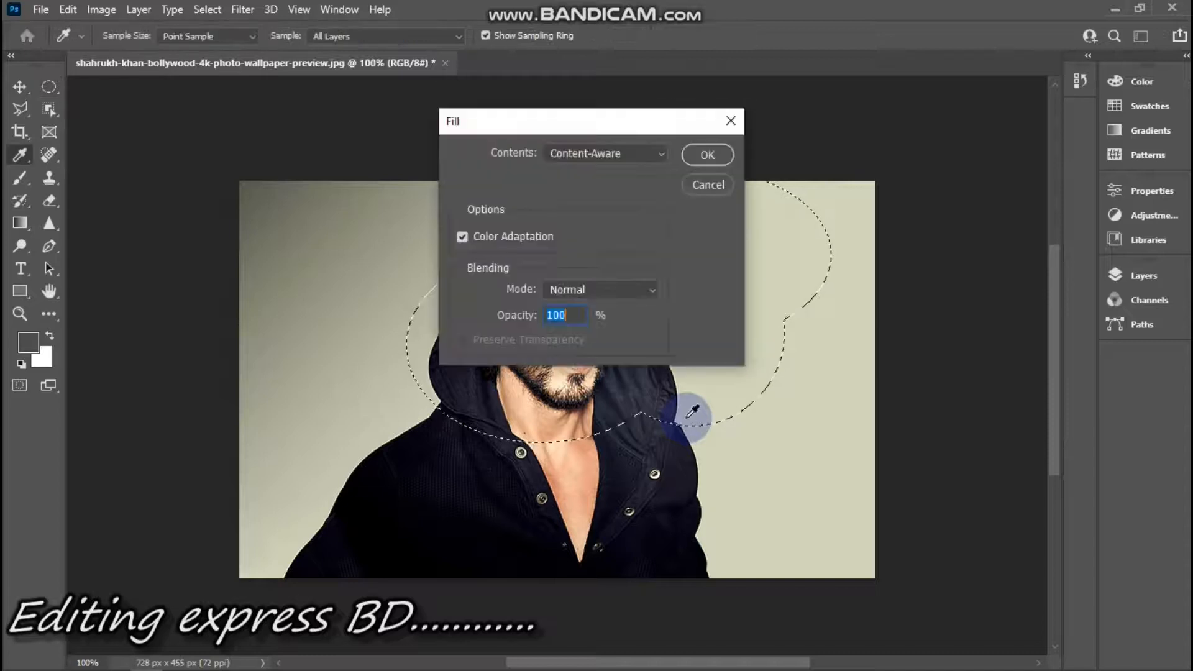
{"action": "left_click", "coordinate": [731, 121]}
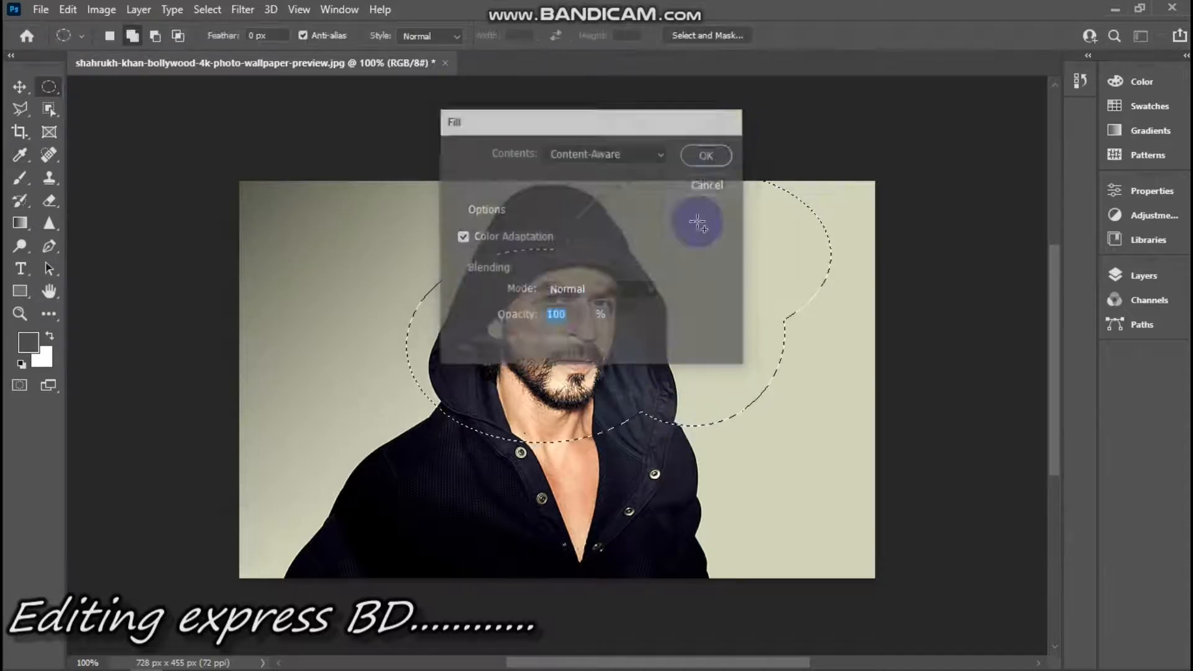
{"action": "key", "text": "ctrl+z"}
{"action": "key", "text": "z"}
{"action": "key", "text": "ctrl+z"}
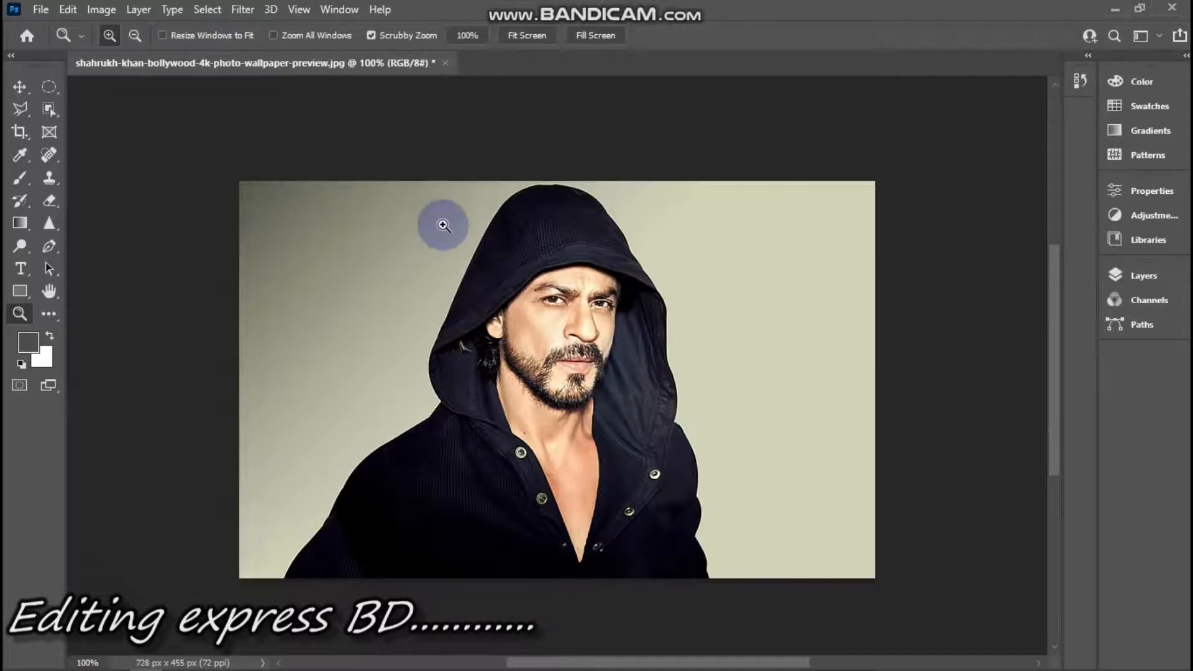
Zoom the photo out to 57.43% and draw an elliptical selection around the man's face
{"action": "left_click_drag", "start_coordinate": [457, 227], "coordinate": [486, 253]}
{"action": "left_click_drag", "start_coordinate": [468, 250], "coordinate": [433, 376]}
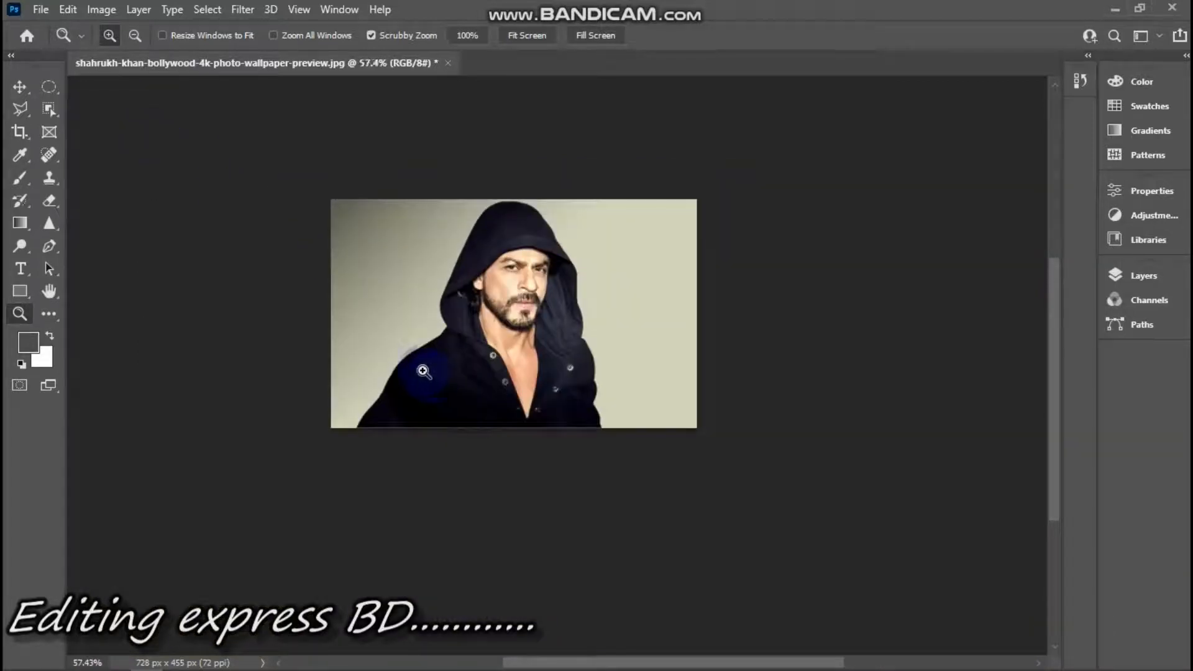
{"action": "left_click", "coordinate": [51, 85]}
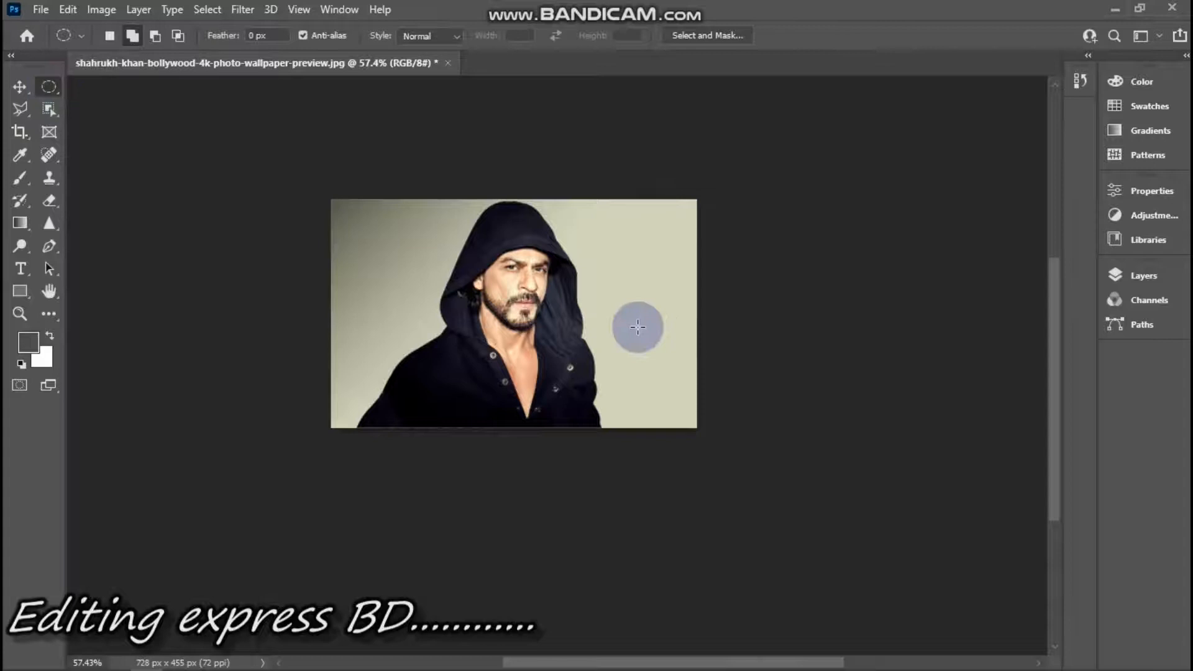
{"action": "left_click_drag", "start_coordinate": [552, 337], "coordinate": [564, 350]}
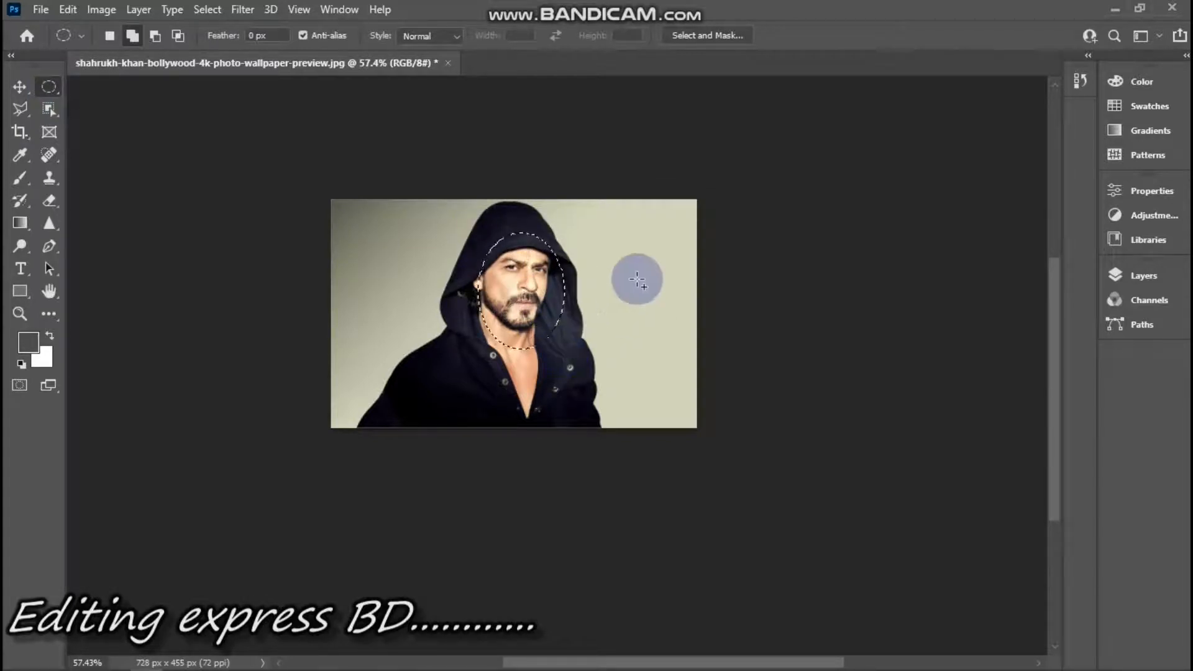
Try rotating the selected face area by about -0.72° with Free Transform, and undo it
{"action": "key", "text": "ctrl+t"}
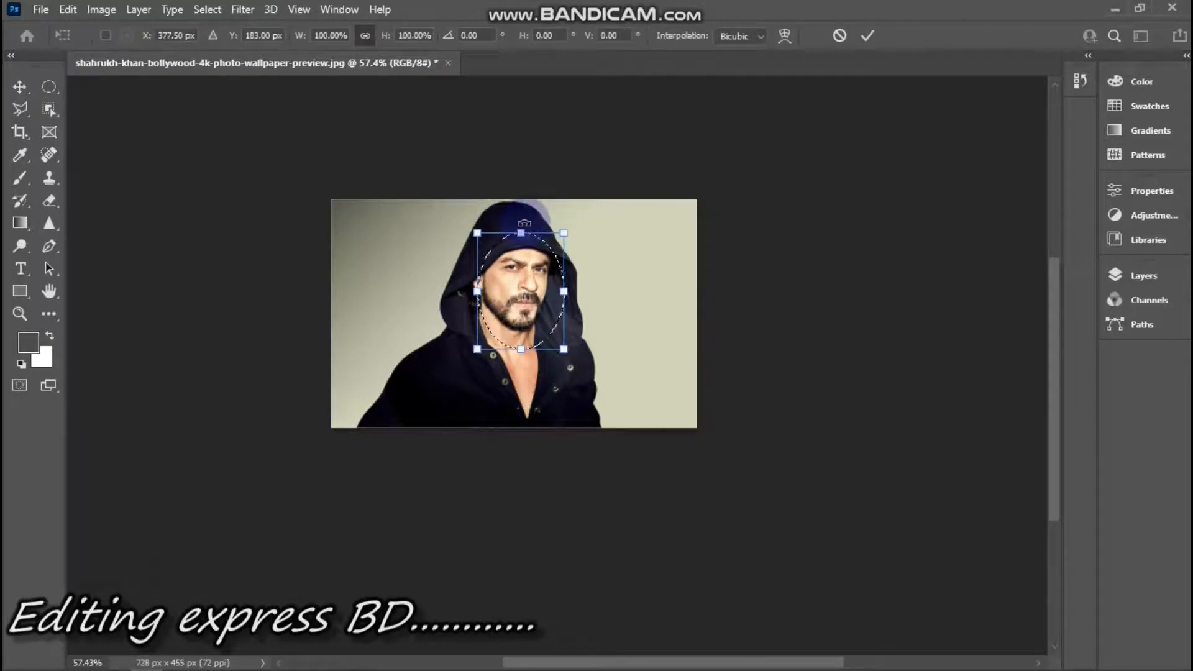
{"action": "left_click_drag", "start_coordinate": [544, 214], "coordinate": [550, 216]}
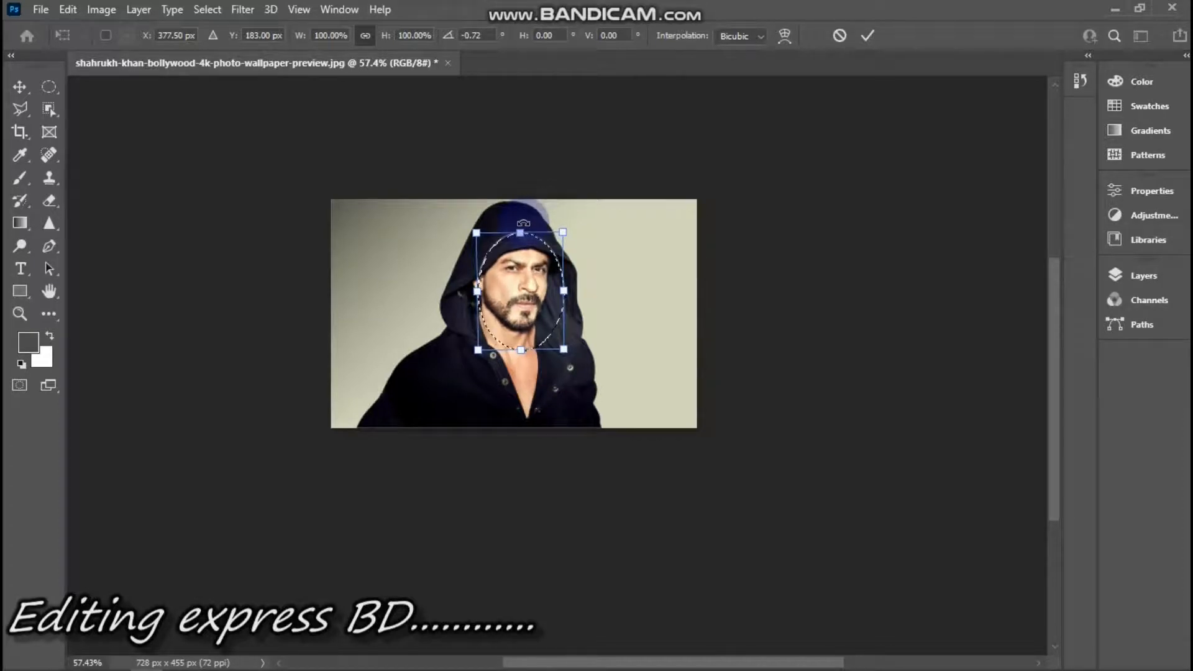
{"action": "key", "text": "ctrl+z"}
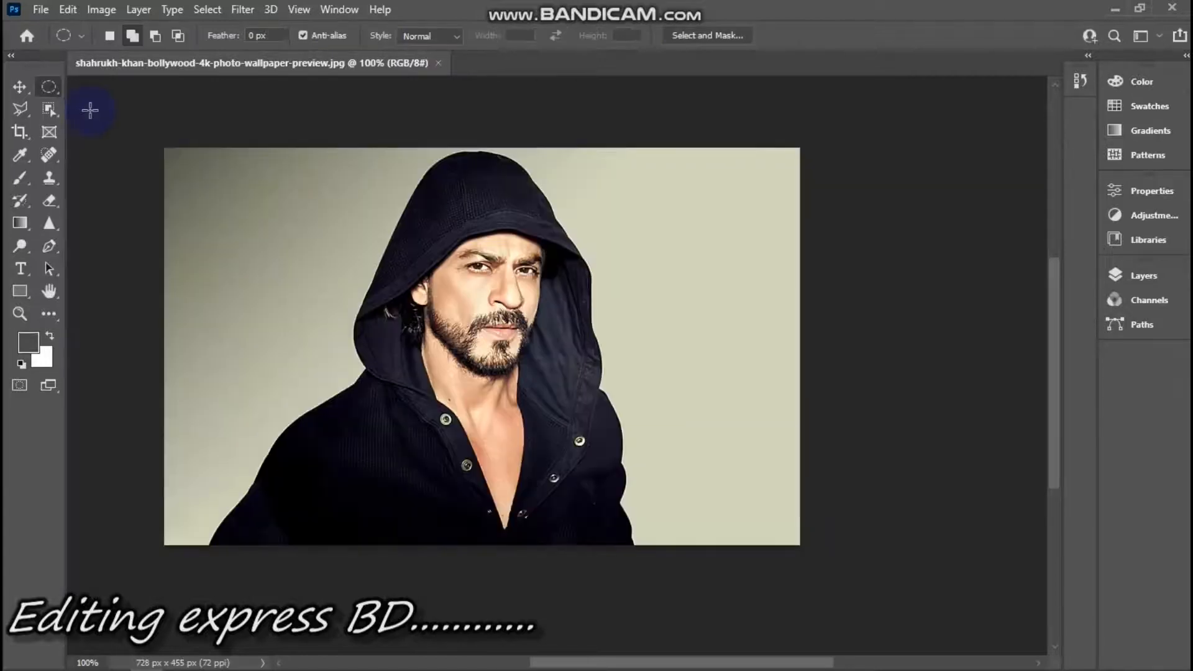
{"action": "left_click_drag", "start_coordinate": [55, 88], "coordinate": [115, 121]}
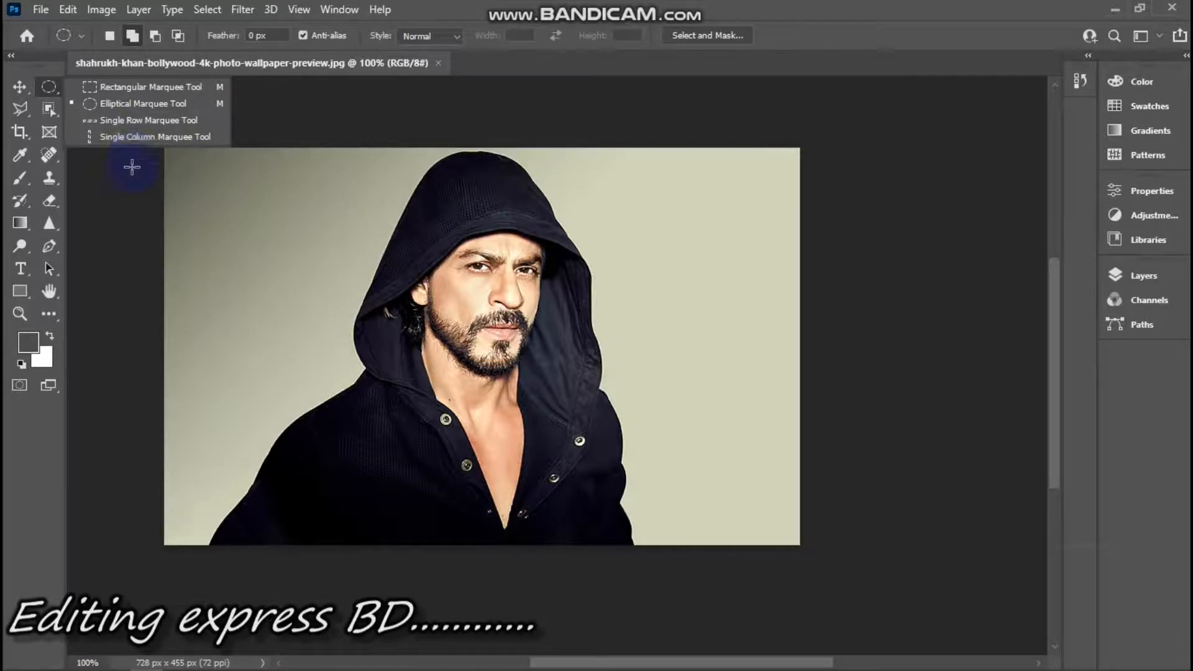
{"action": "left_click", "coordinate": [125, 180]}
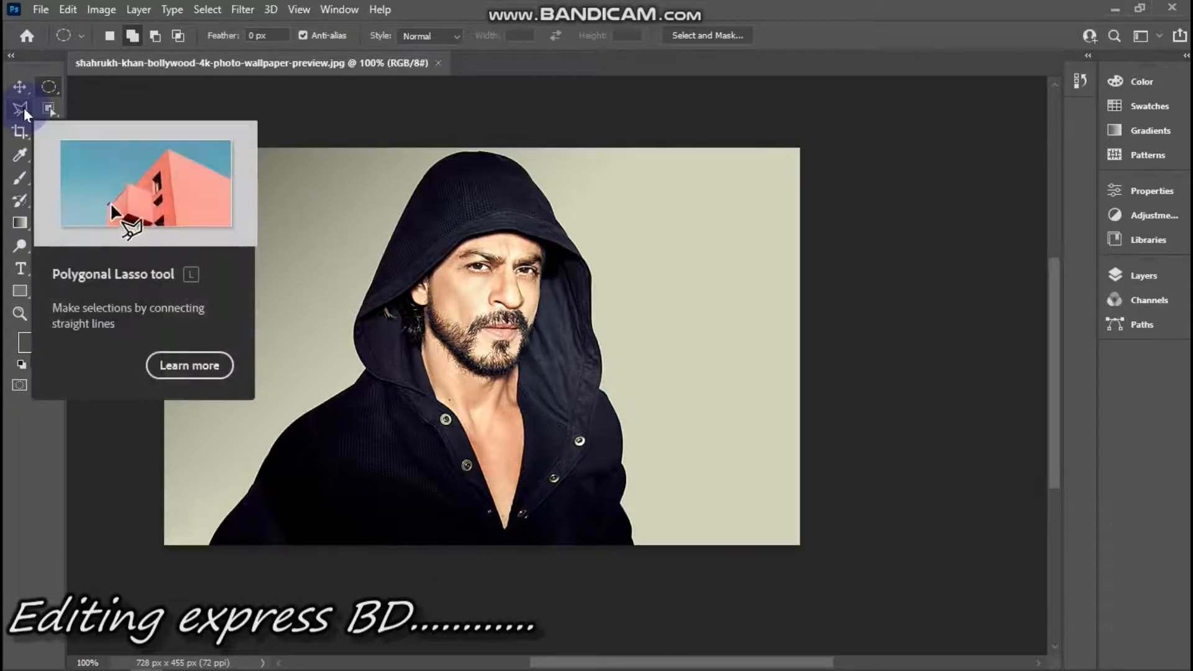
Trace a freehand Lasso selection around the whole man, closing it along the photo's lower edge
{"action": "left_click", "coordinate": [24, 107]}
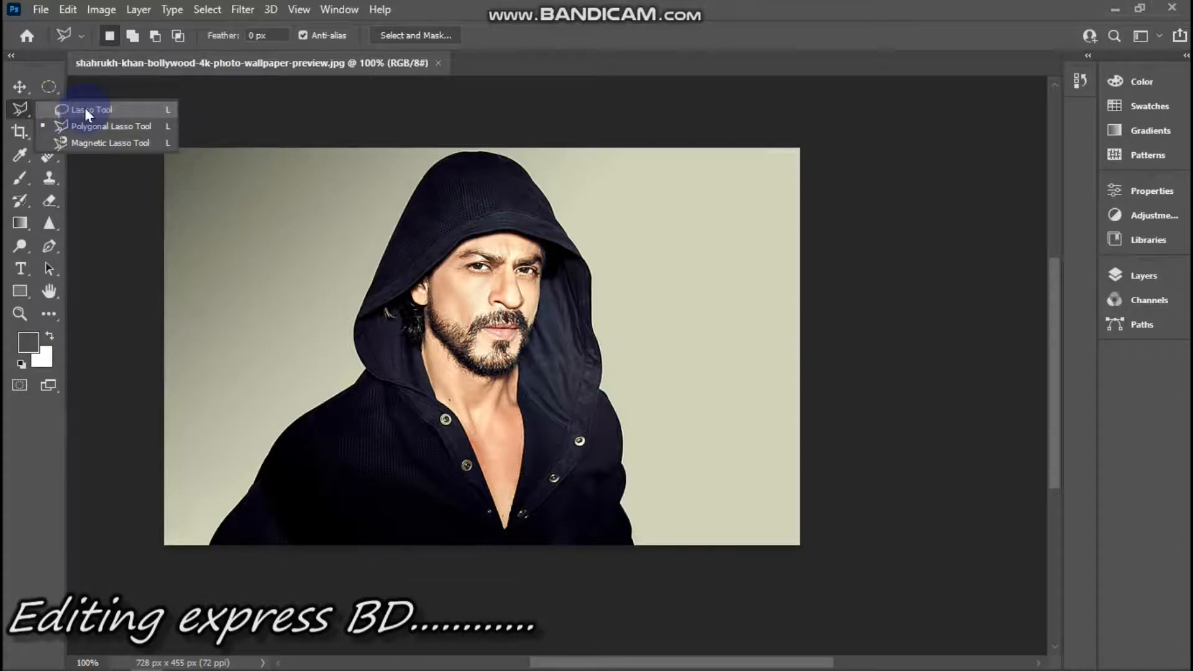
{"action": "left_click", "coordinate": [85, 110]}
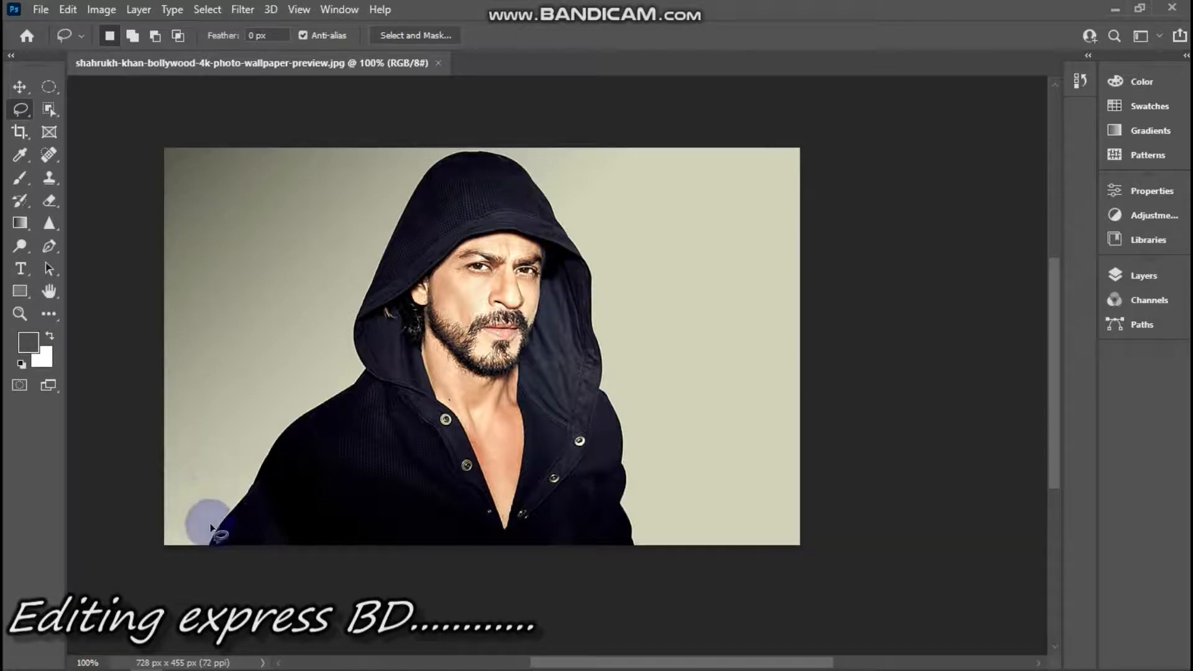
{"action": "mouse_move", "coordinate": [206, 546]}
{"action": "left_mouse_down"}
{"action": "mouse_move", "coordinate": [244, 501]}
{"action": "mouse_move", "coordinate": [281, 420]}
{"action": "mouse_move", "coordinate": [310, 396]}
{"action": "mouse_move", "coordinate": [348, 380]}
{"action": "mouse_move", "coordinate": [351, 391]}
{"action": "mouse_move", "coordinate": [350, 315]}
{"action": "mouse_move", "coordinate": [364, 280]}
{"action": "mouse_move", "coordinate": [452, 146]}
{"action": "mouse_move", "coordinate": [514, 150]}
{"action": "mouse_move", "coordinate": [545, 184]}
{"action": "mouse_move", "coordinate": [604, 304]}
{"action": "mouse_move", "coordinate": [608, 355]}
{"action": "left_mouse_up"}
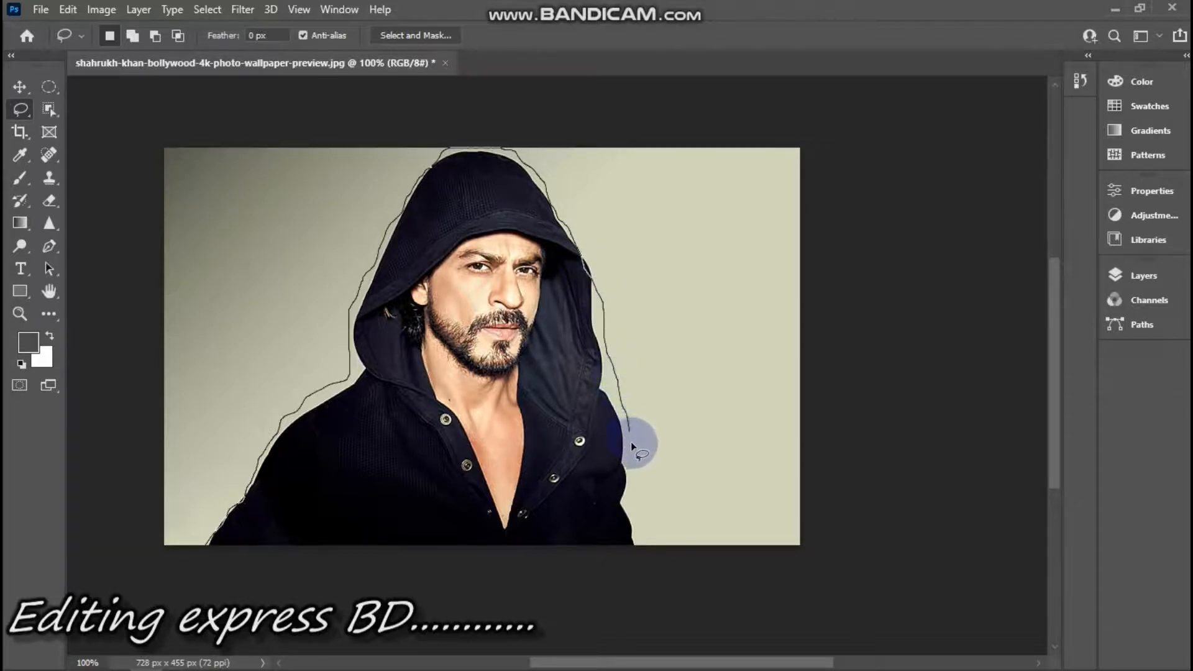
{"action": "mouse_move", "coordinate": [642, 533]}
{"action": "left_mouse_down"}
{"action": "mouse_move", "coordinate": [647, 551]}
{"action": "mouse_move", "coordinate": [618, 573]}
{"action": "mouse_move", "coordinate": [476, 616]}
{"action": "left_mouse_up"}
{"action": "left_click_drag", "start_coordinate": [393, 640], "coordinate": [206, 645]}
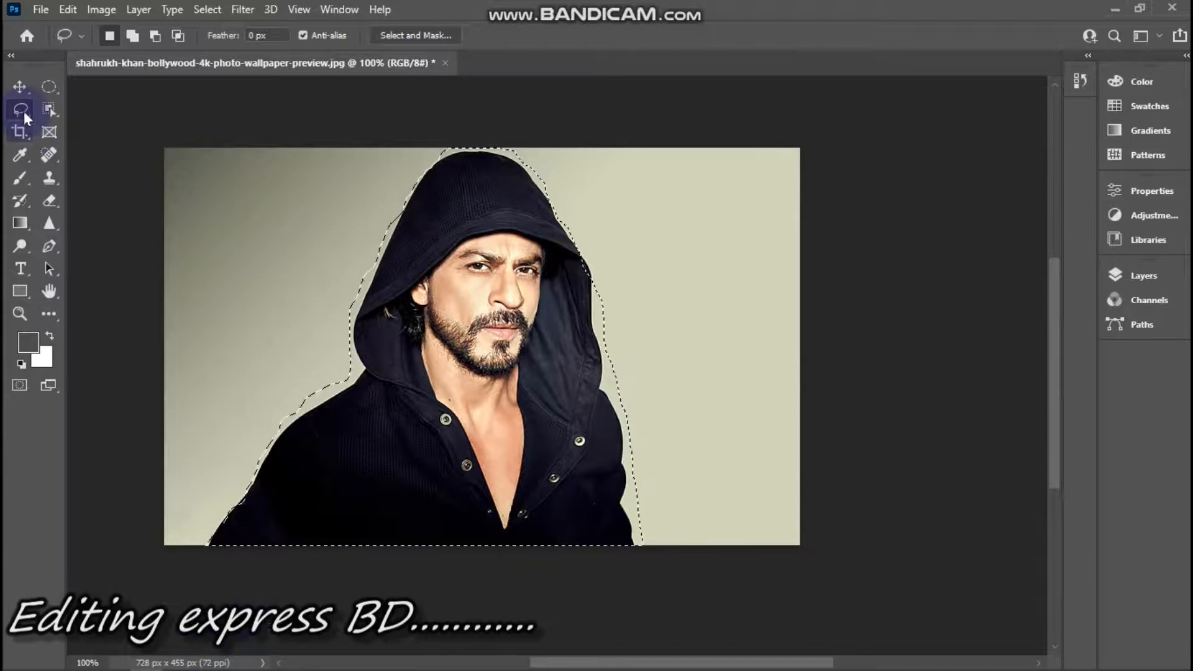
Try moving the lassoed man with the Move tool, and return to the Lasso tool in New Selection mode
{"action": "left_click", "coordinate": [20, 87]}
{"action": "left_click_drag", "start_coordinate": [390, 404], "coordinate": [456, 423]}
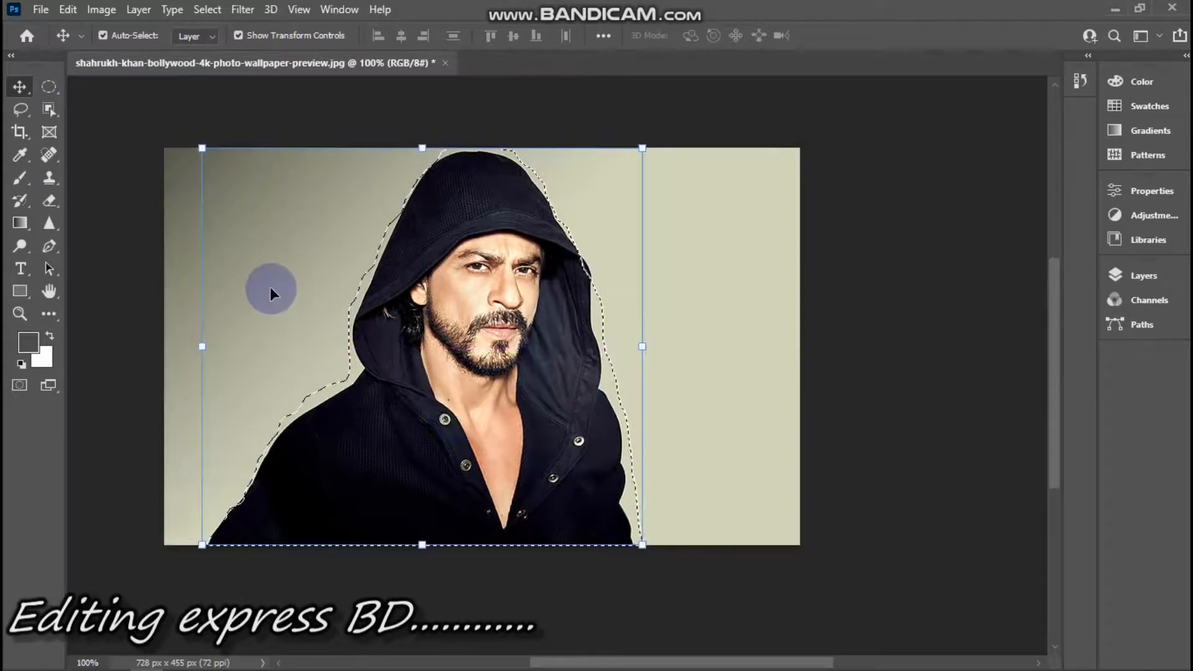
{"action": "left_click", "coordinate": [21, 108]}
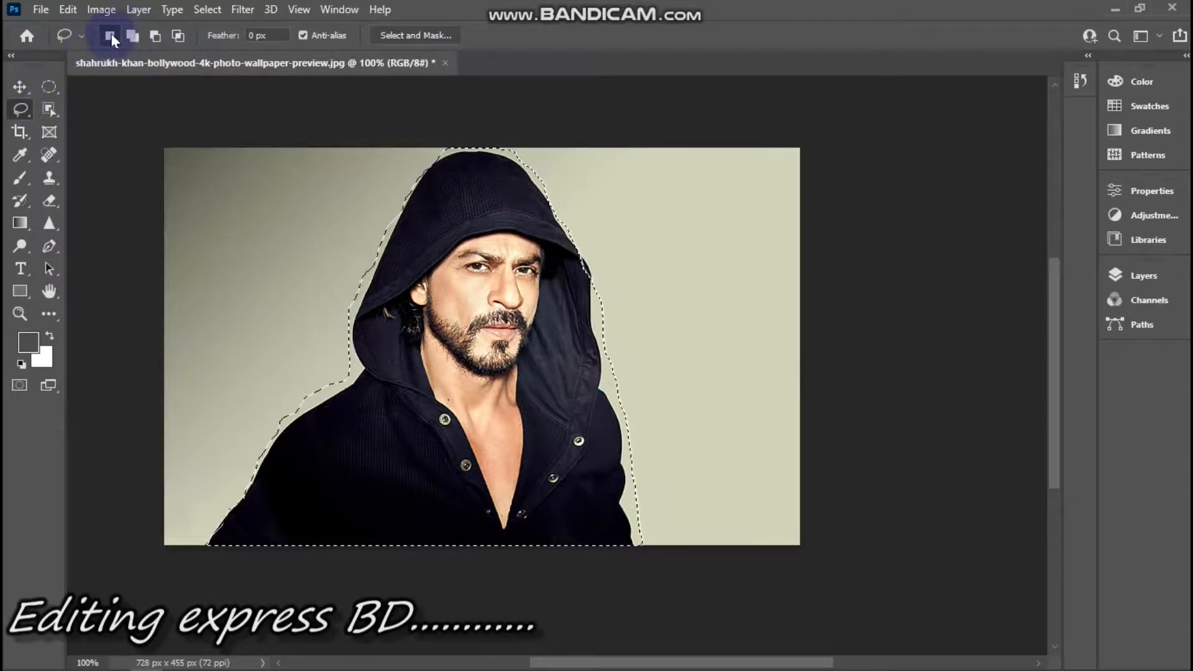
{"action": "left_click_drag", "start_coordinate": [290, 274], "coordinate": [290, 274]}
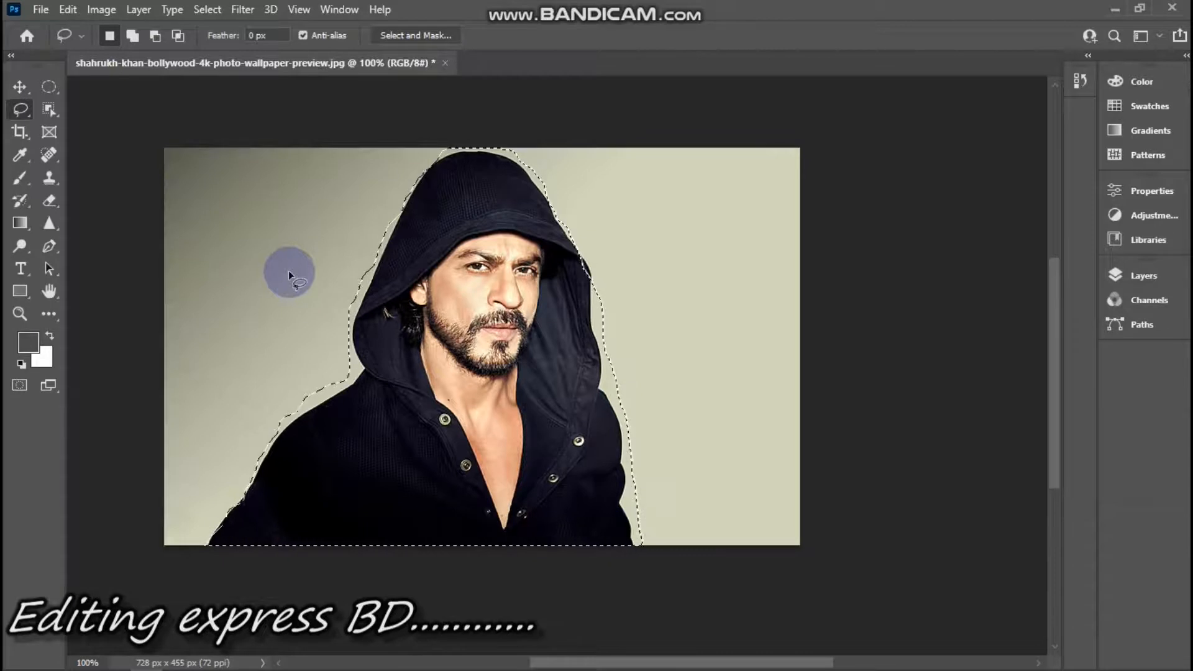
Clear the freehand selection around the man and activate the Polygonal Lasso tool
{"action": "left_click_drag", "start_coordinate": [26, 108], "coordinate": [50, 115]}
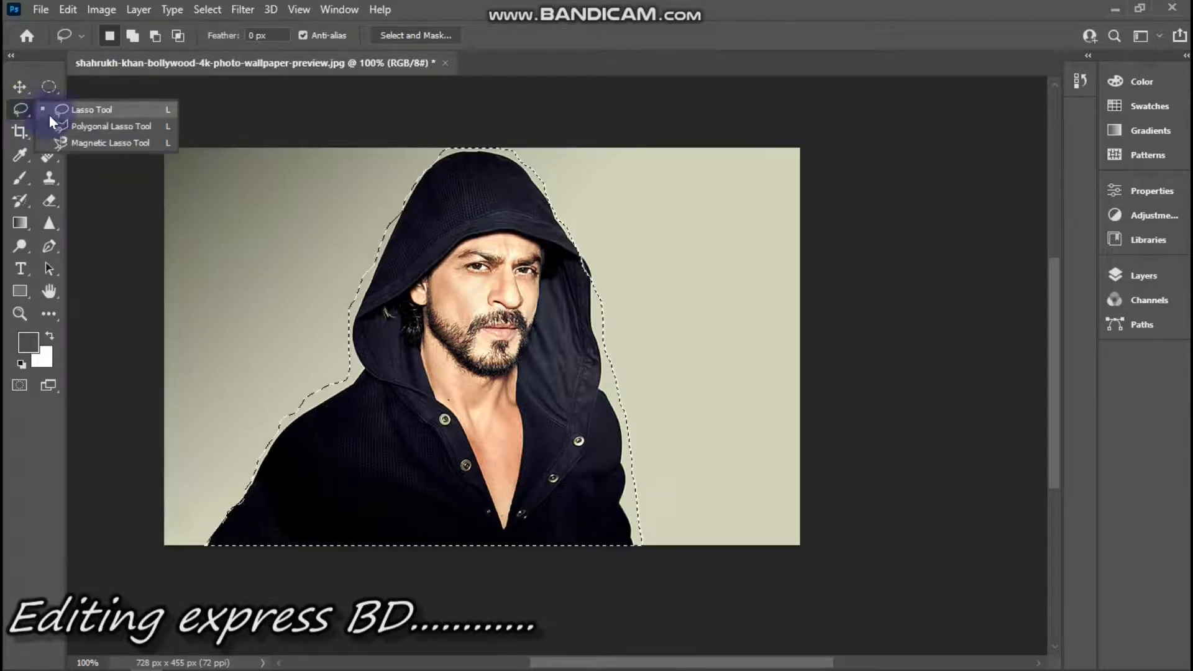
{"action": "left_click", "coordinate": [64, 127]}
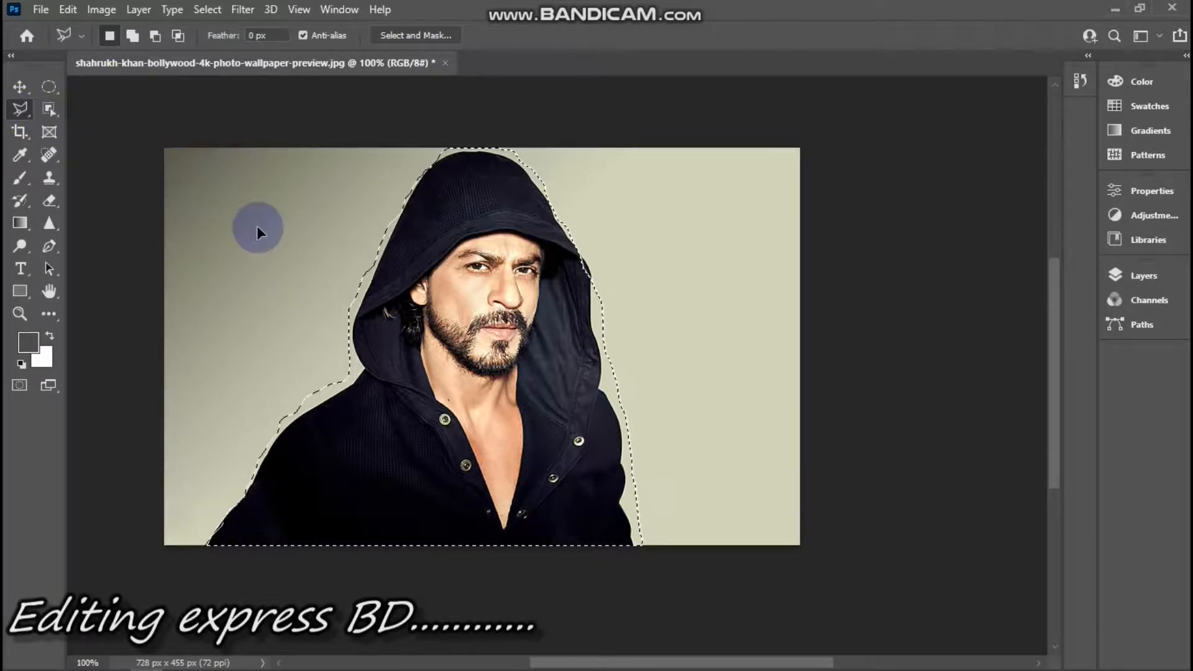
{"action": "key", "text": "ctrl+d"}
{"action": "key", "text": "z"}
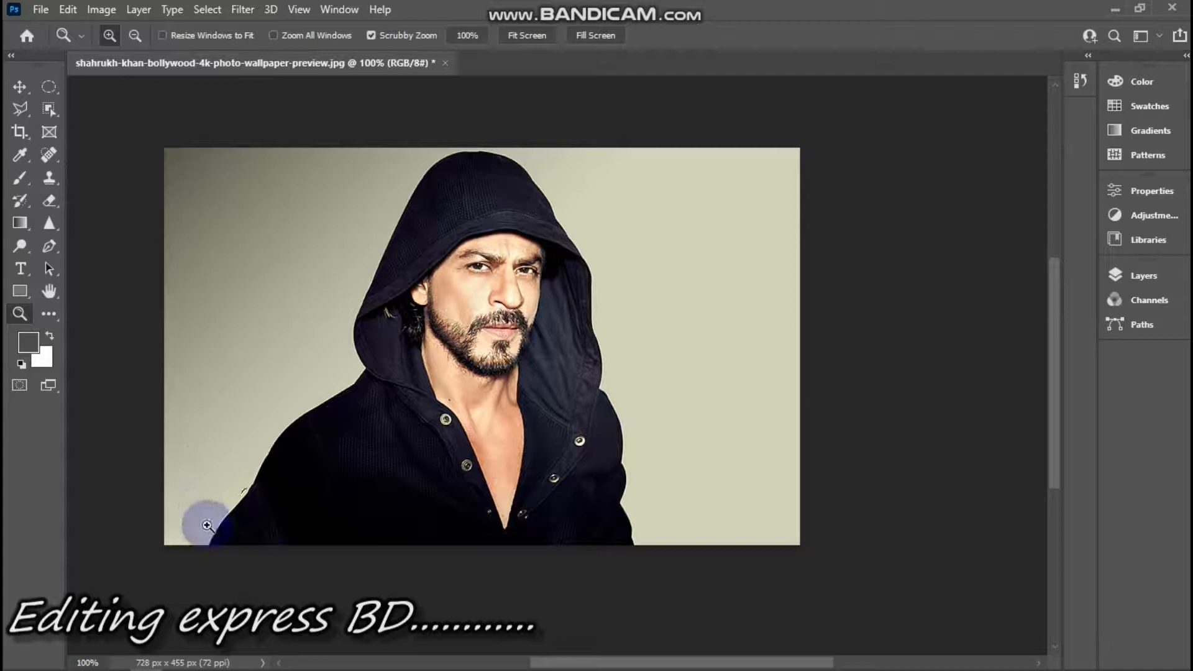
{"action": "left_click", "coordinate": [20, 109]}
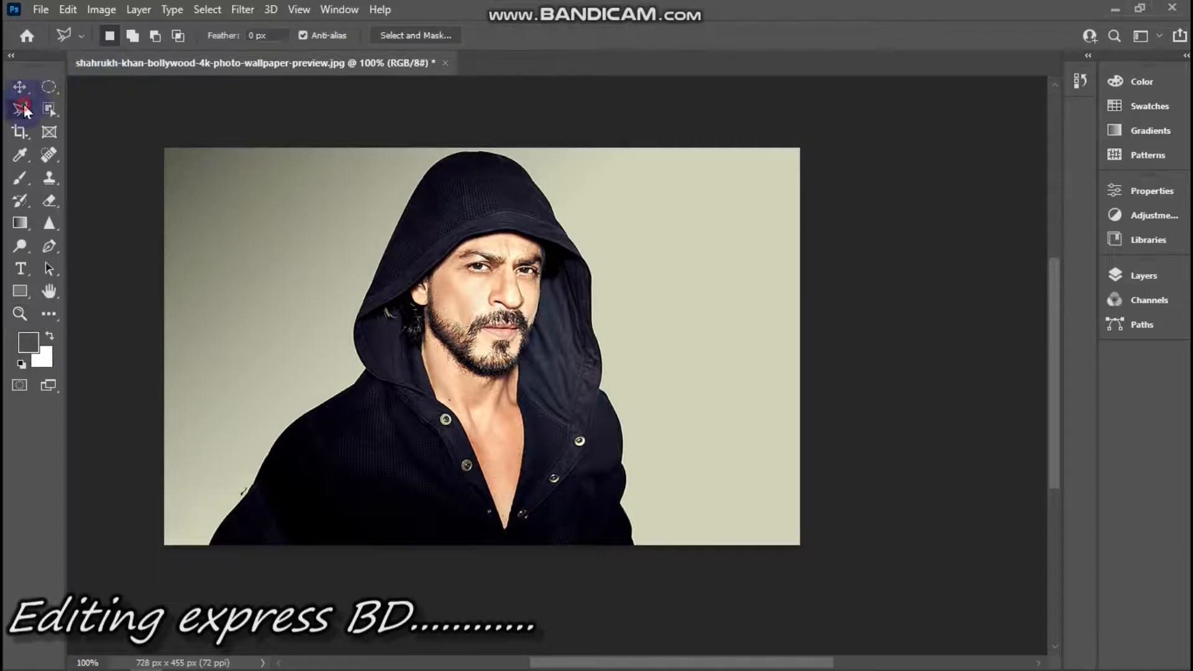
Trace a Polygonal Lasso selection point by point around the whole man, closing it along the photo's lower edge
{"action": "left_click", "coordinate": [212, 533]}
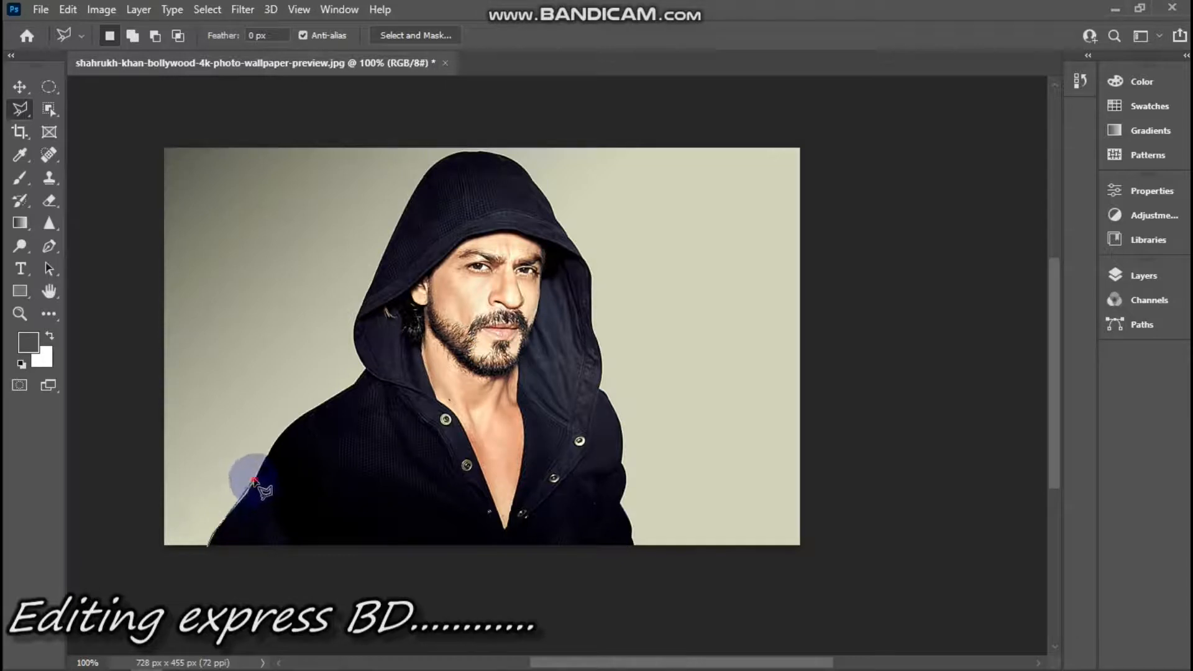
{"action": "left_click", "coordinate": [275, 436]}
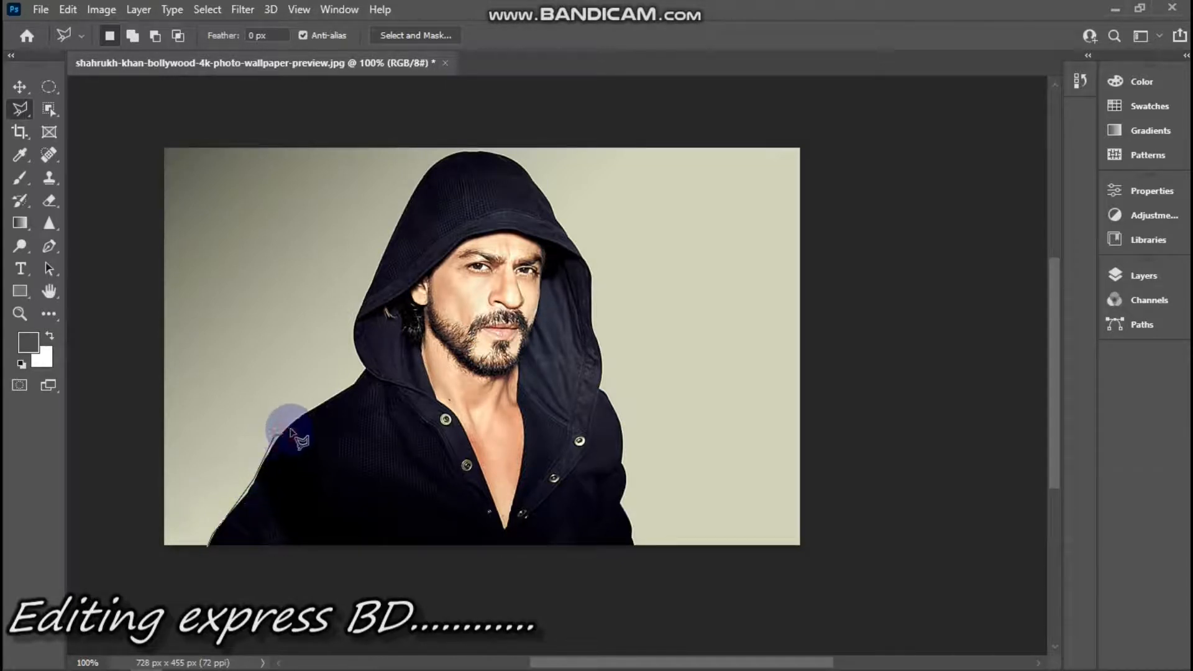
{"action": "left_click", "coordinate": [296, 417]}
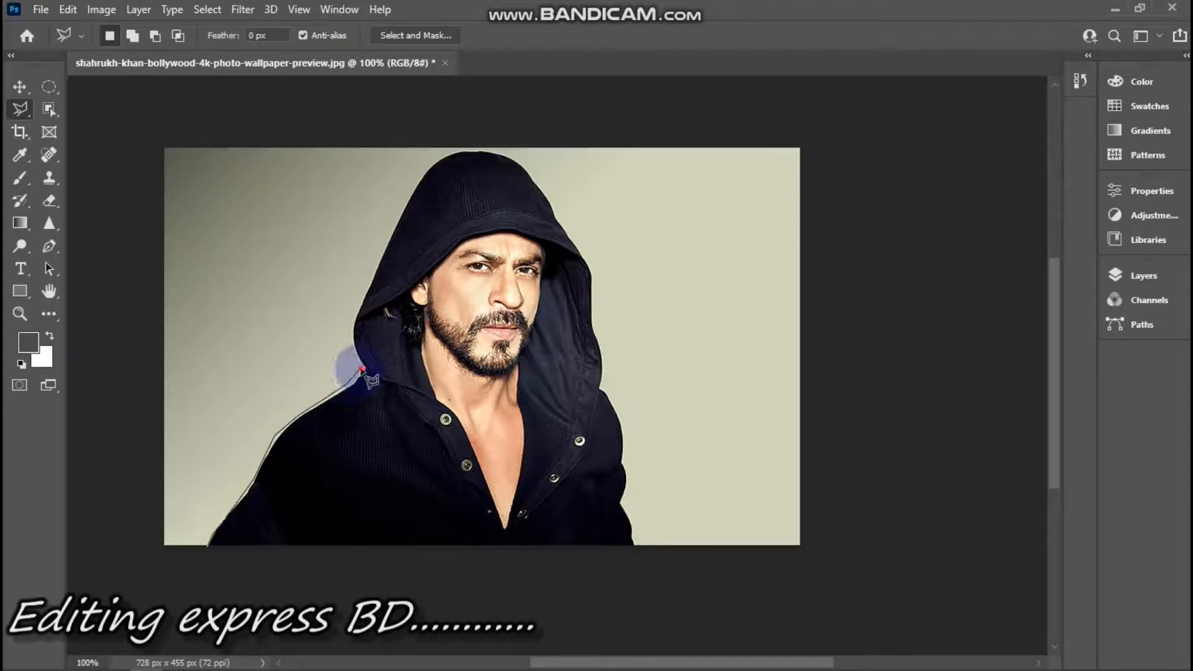
{"action": "left_click", "coordinate": [346, 329]}
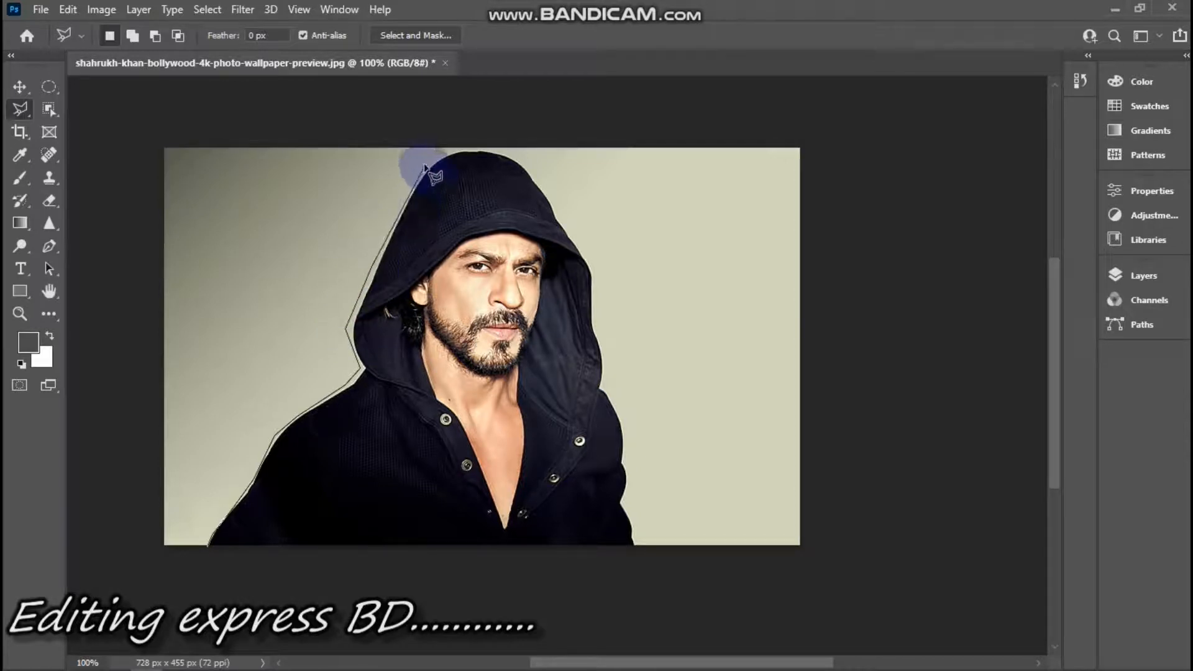
{"action": "left_click", "coordinate": [472, 142]}
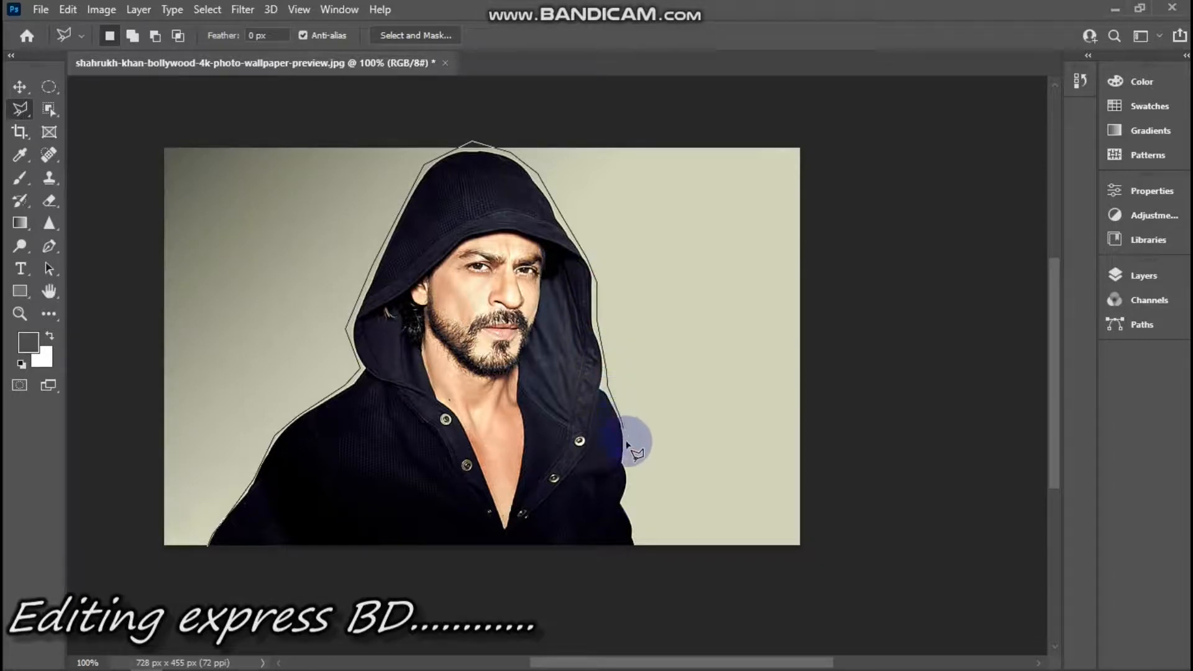
{"action": "left_click", "coordinate": [633, 498]}
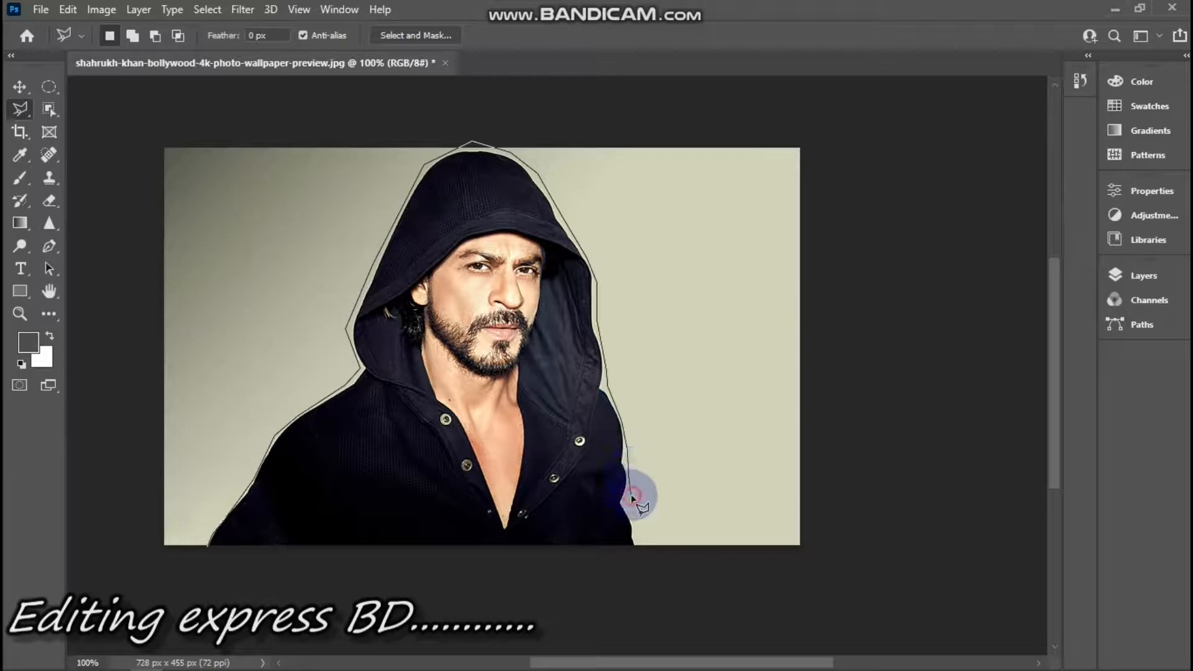
{"action": "left_click", "coordinate": [639, 535]}
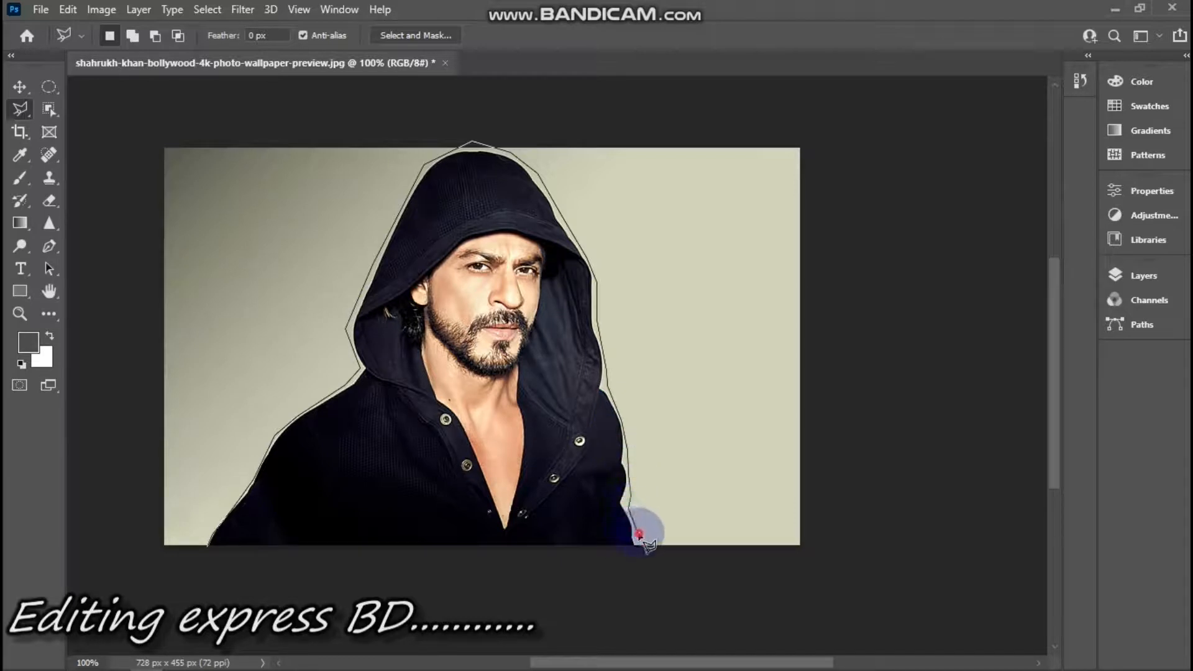
{"action": "left_click", "coordinate": [640, 547]}
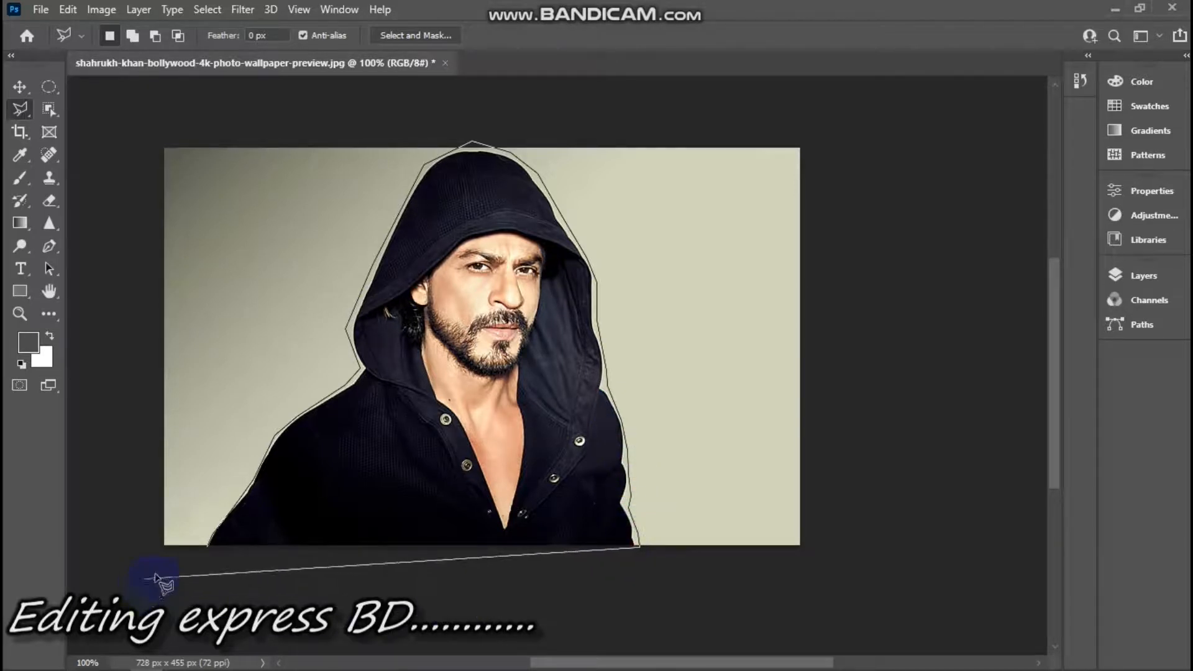
{"action": "left_click", "coordinate": [204, 548]}
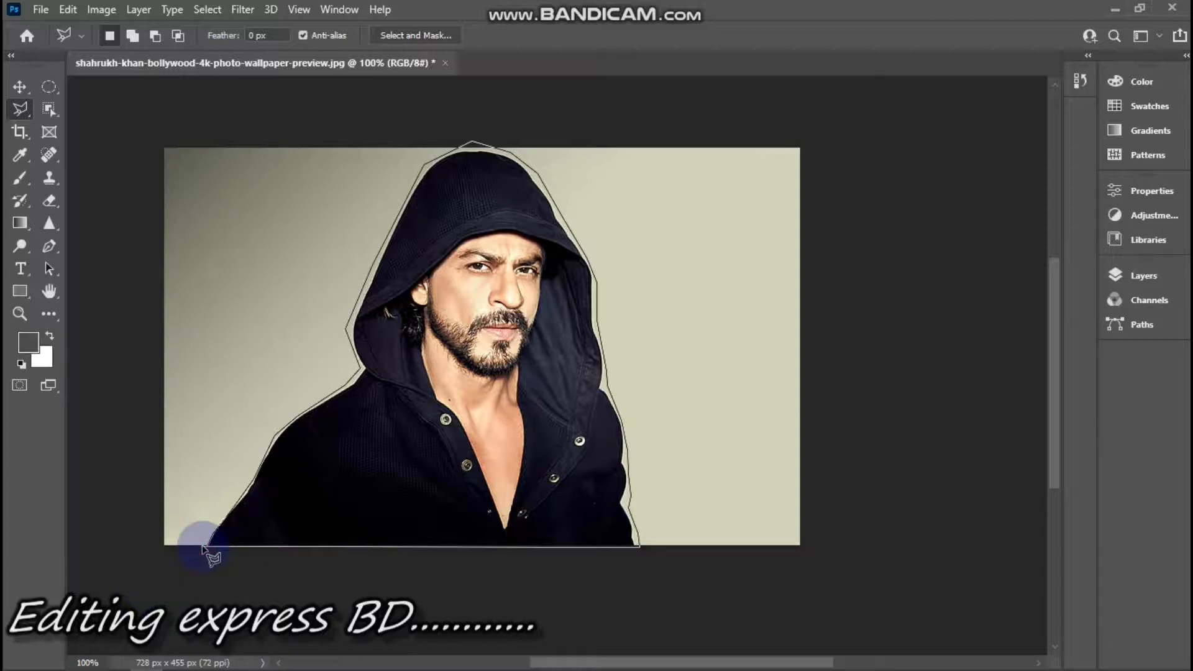
{"action": "left_click", "coordinate": [208, 546]}
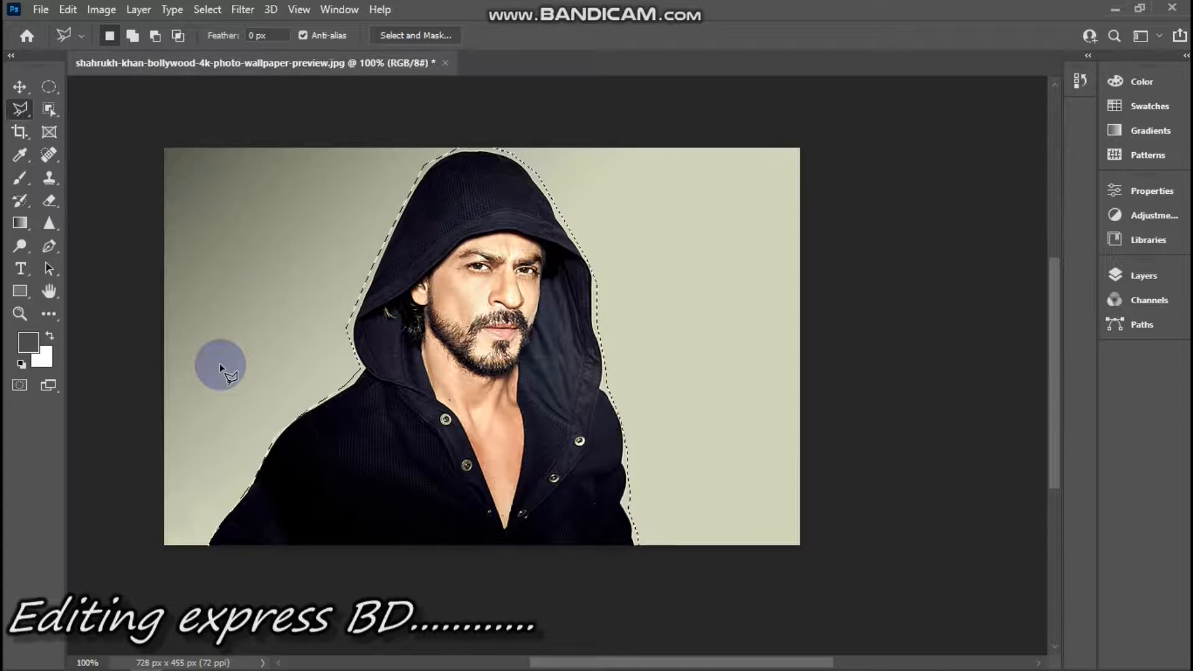
Try adding a polygon across the hood and the backdrop beside it in Add to Selection mode, and clear the whole selection
{"action": "left_click", "coordinate": [133, 37]}
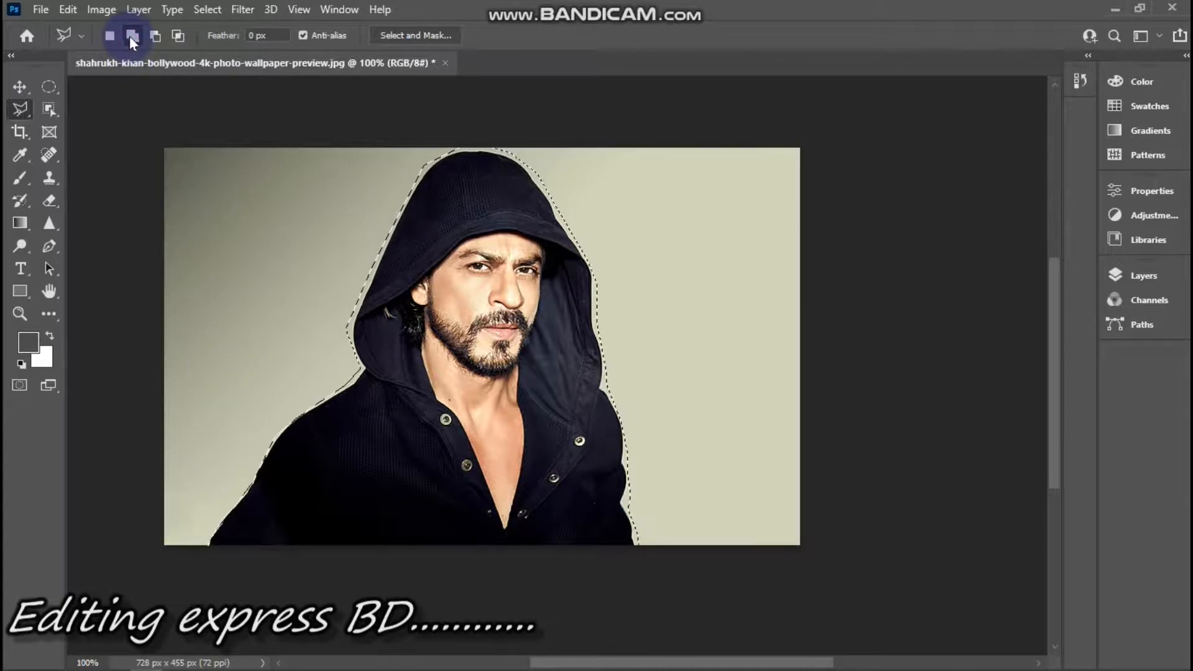
{"action": "left_click", "coordinate": [576, 144]}
{"action": "left_click", "coordinate": [619, 240]}
{"action": "left_click", "coordinate": [645, 214]}
{"action": "left_click", "coordinate": [568, 248]}
{"action": "left_click", "coordinate": [582, 246]}
{"action": "left_click", "coordinate": [539, 264]}
{"action": "left_click", "coordinate": [620, 223]}
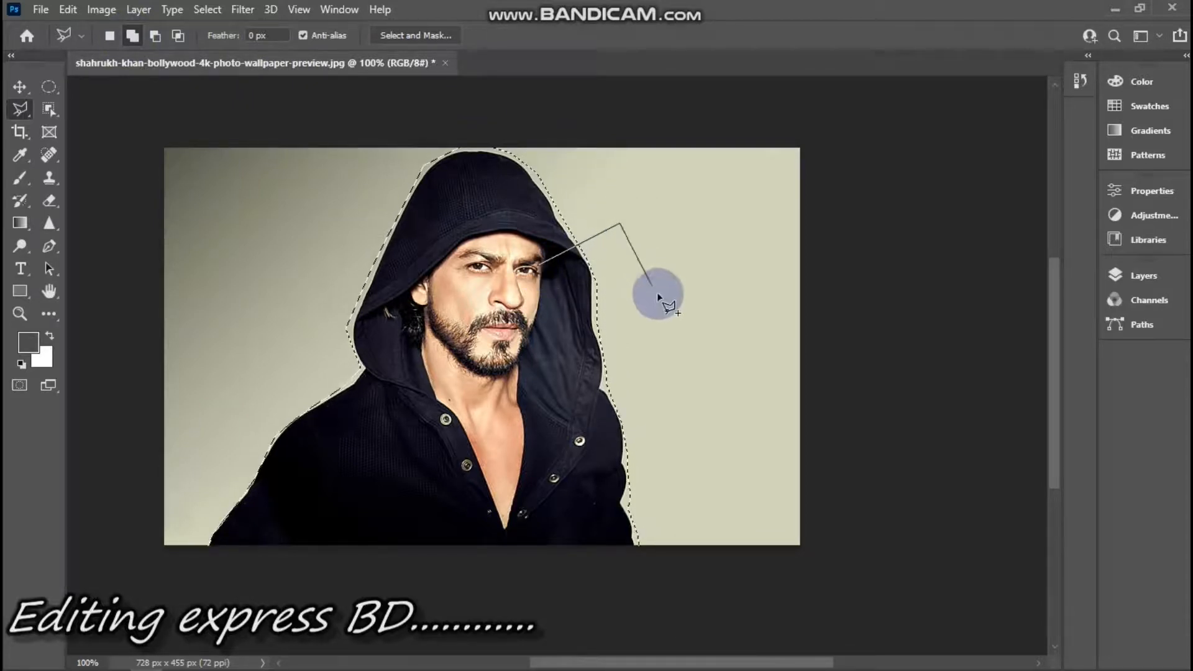
{"action": "left_click", "coordinate": [531, 389]}
{"action": "left_click", "coordinate": [541, 266]}
{"action": "key", "text": "ctrl+d"}
Trace the man's outline with the Magnetic Lasso tool, closing the selection along the photo's lower edge
{"action": "left_click", "coordinate": [255, 173]}
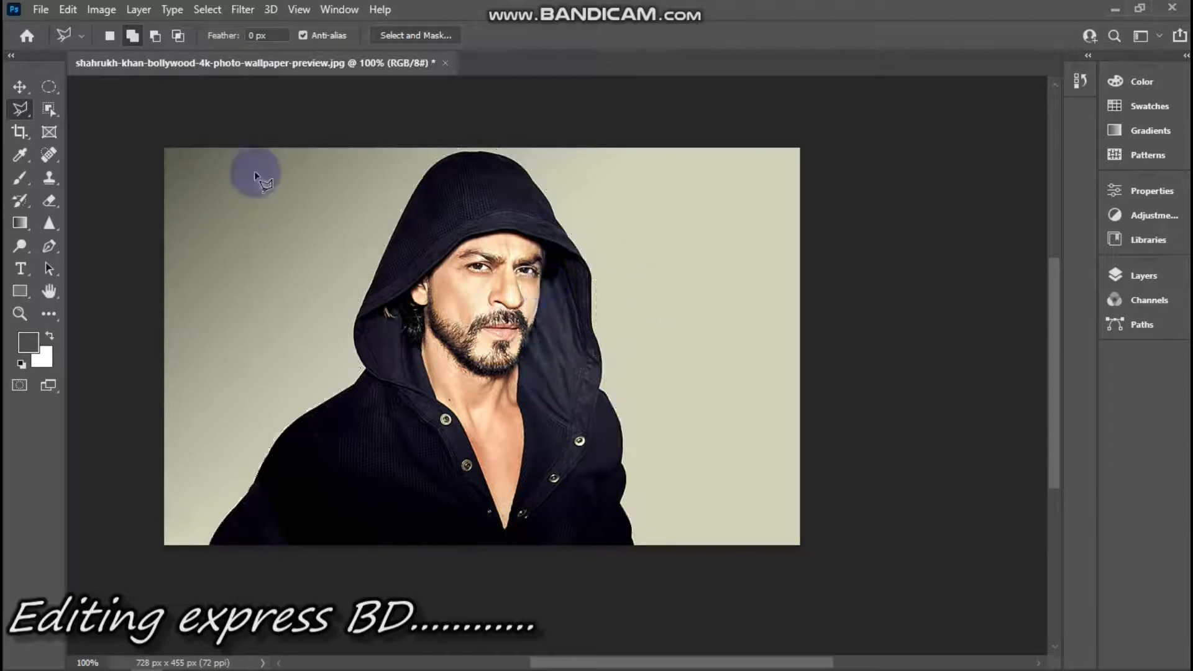
{"action": "left_click", "coordinate": [21, 110]}
{"action": "left_click", "coordinate": [92, 144]}
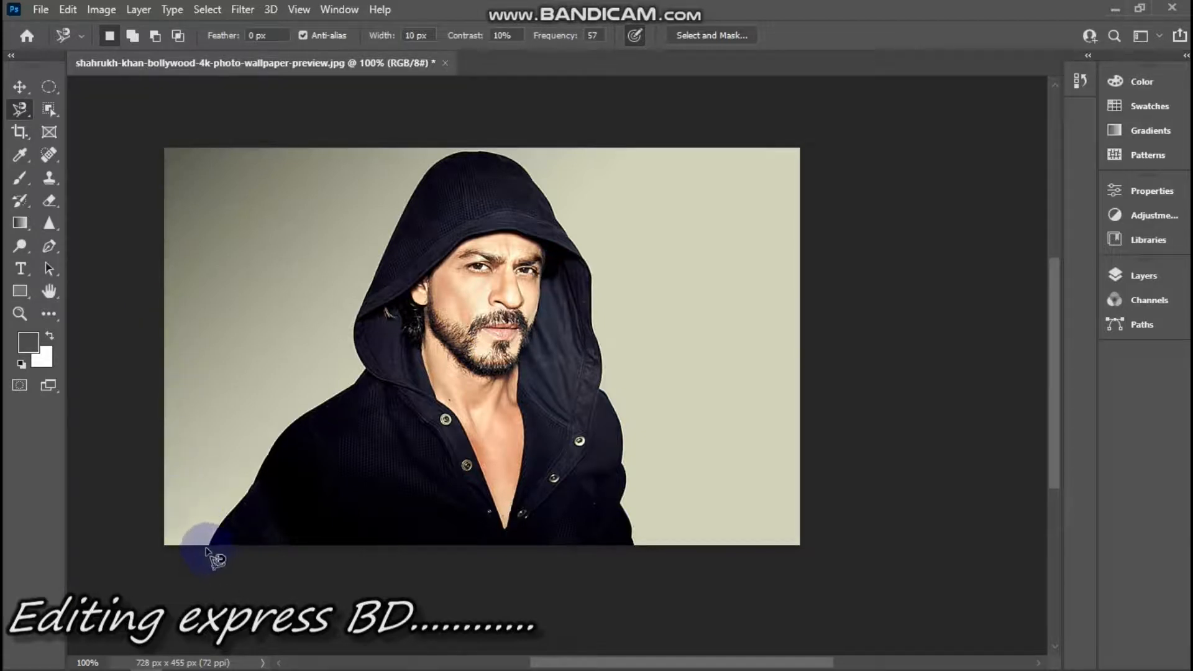
{"action": "left_click", "coordinate": [206, 543]}
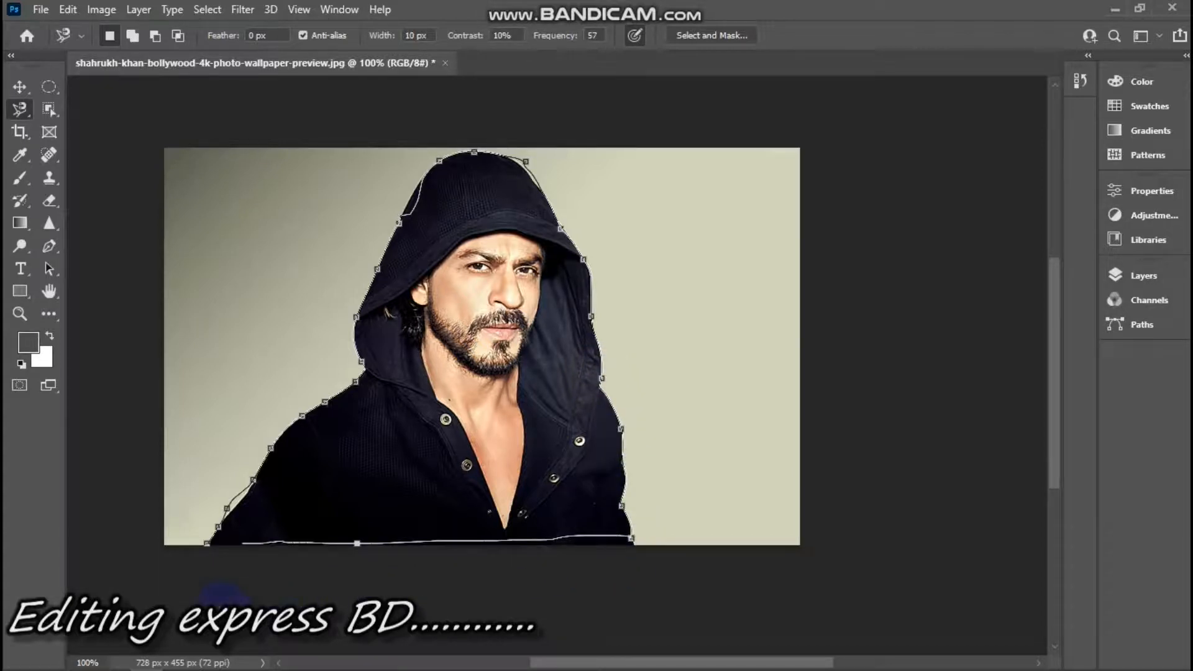
{"action": "double_click", "coordinate": [211, 548]}
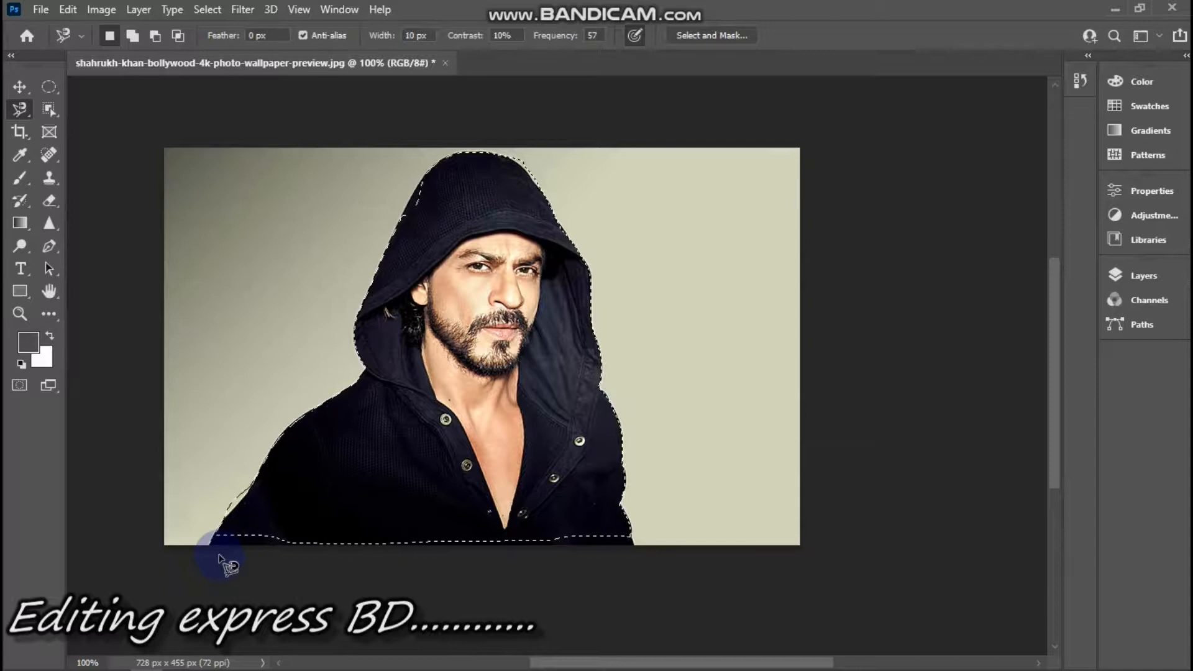
Select the man with the Object Selection tool in Rectangle mode and shift him slightly to the right with the Move tool
{"action": "left_click", "coordinate": [19, 111]}
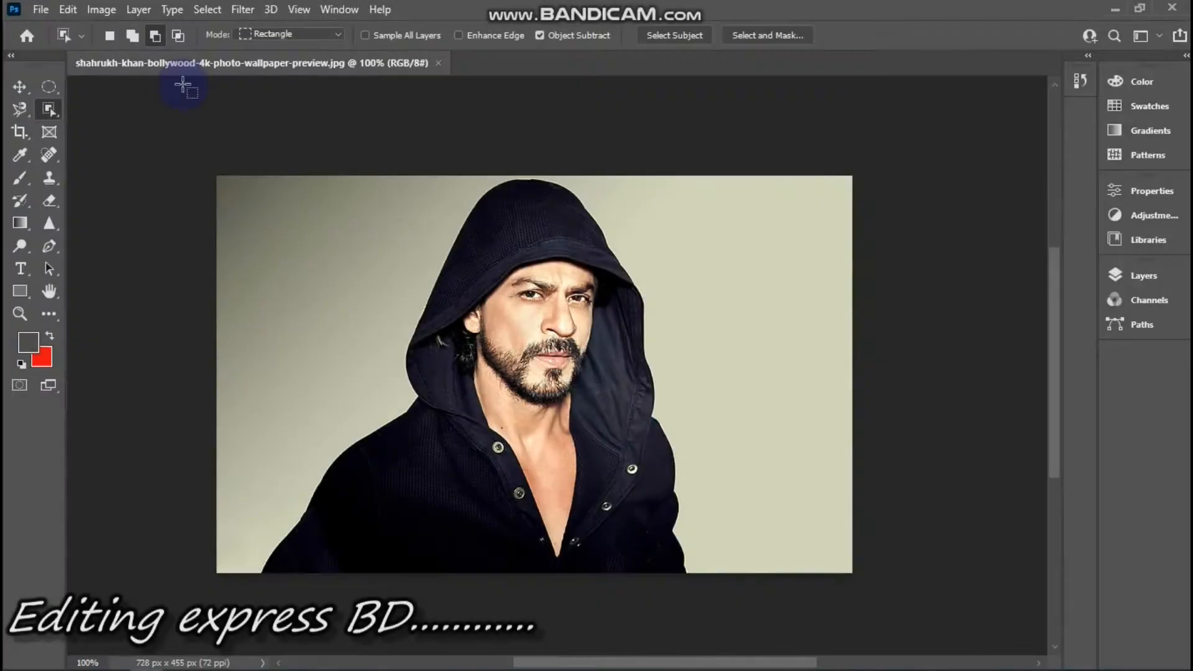
{"action": "right_click", "coordinate": [50, 109]}
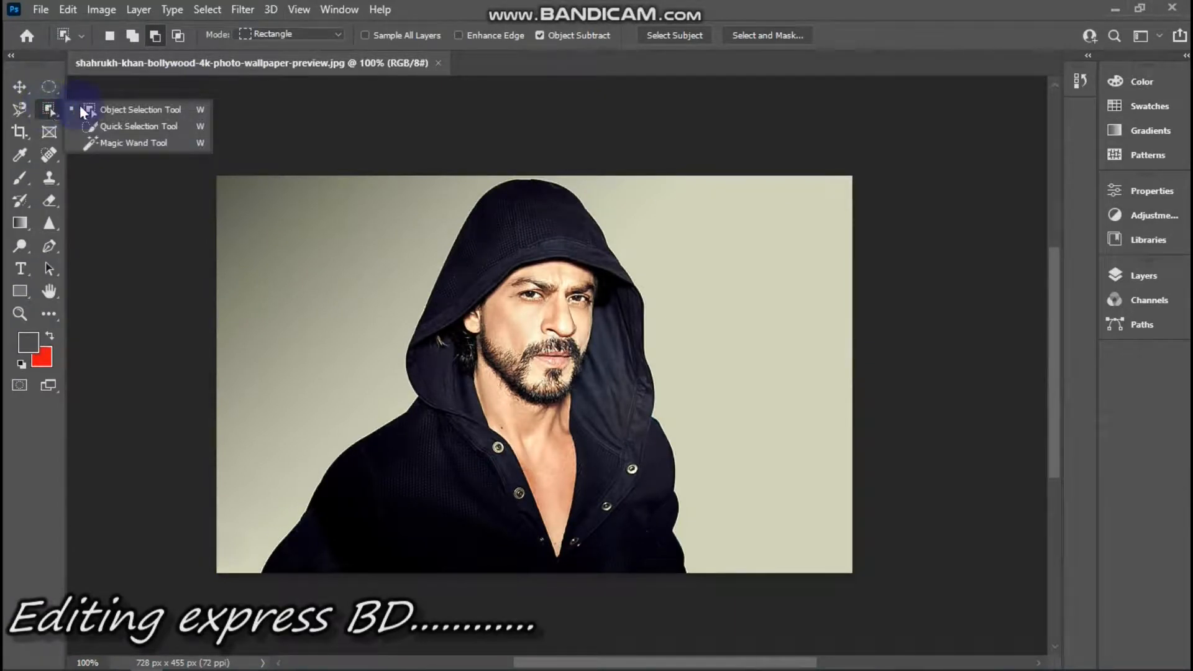
{"action": "left_click", "coordinate": [116, 110]}
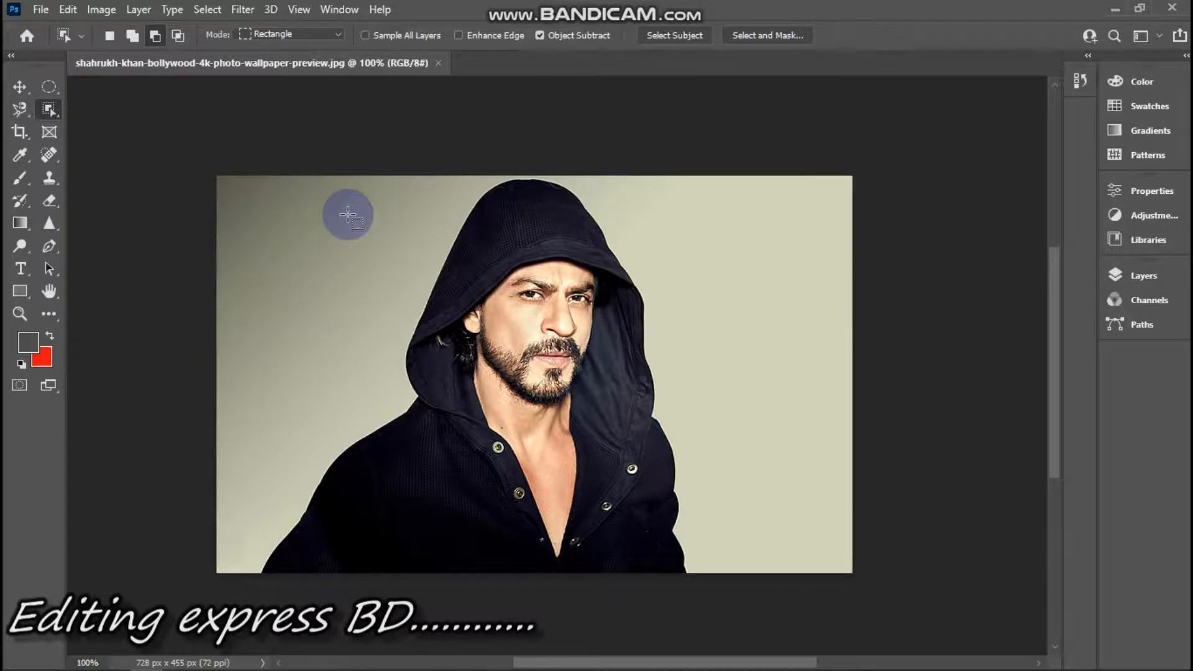
{"action": "left_click_drag", "start_coordinate": [299, 176], "coordinate": [698, 600]}
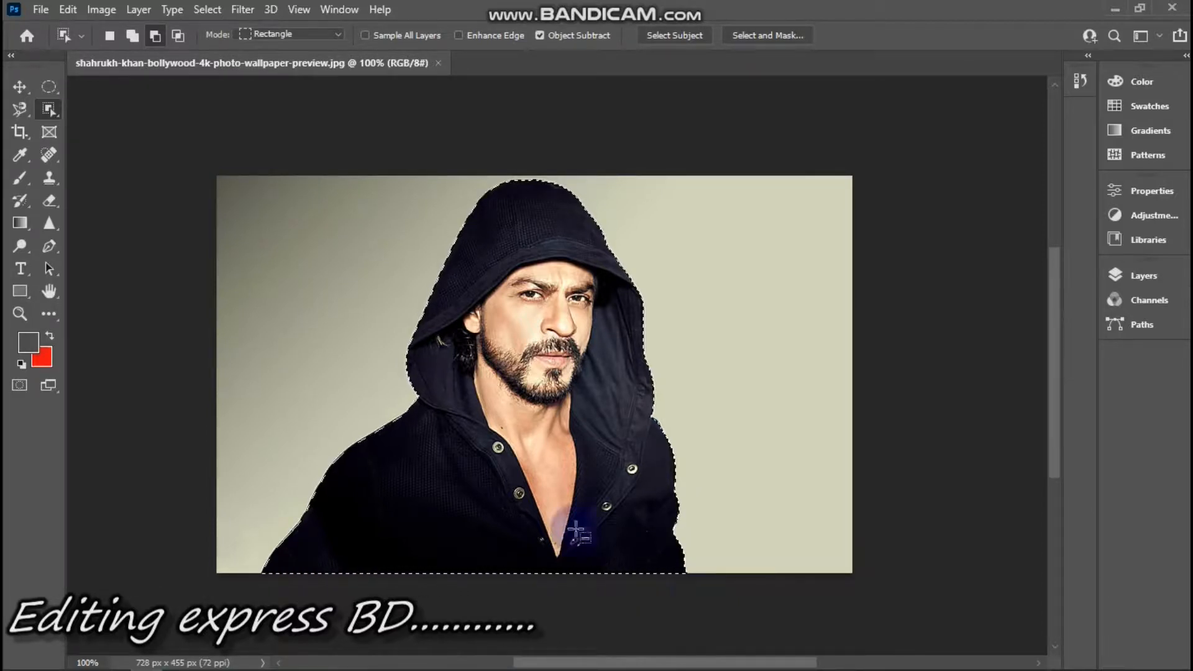
{"action": "left_click", "coordinate": [20, 87]}
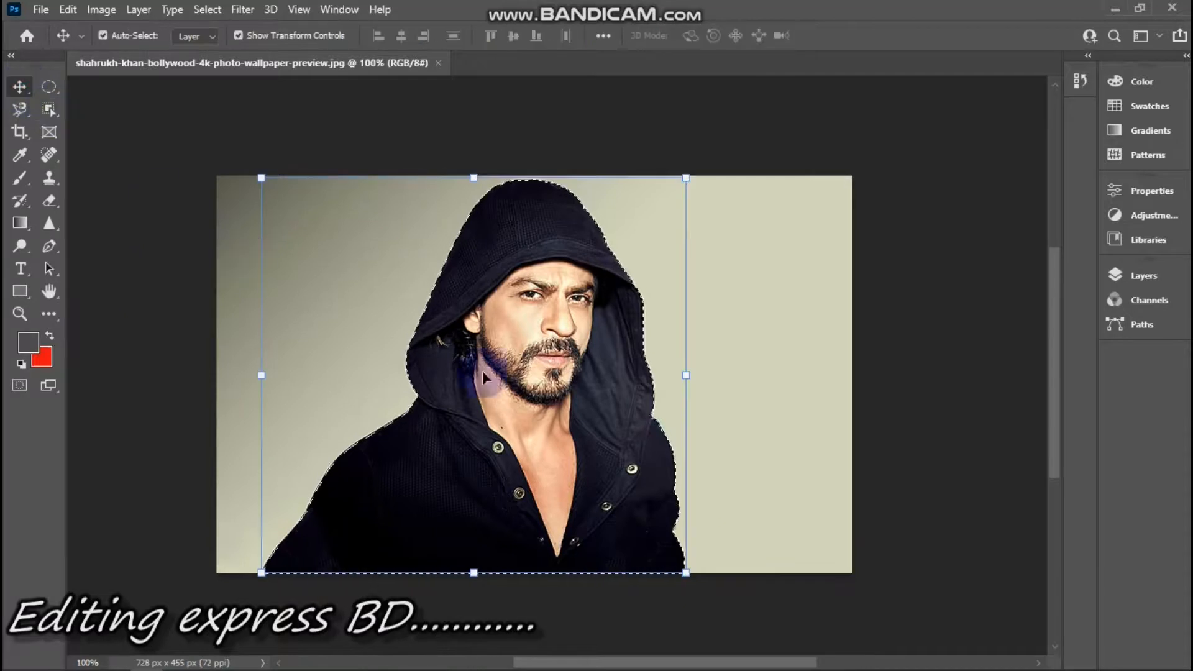
{"action": "left_click_drag", "start_coordinate": [344, 346], "coordinate": [543, 399]}
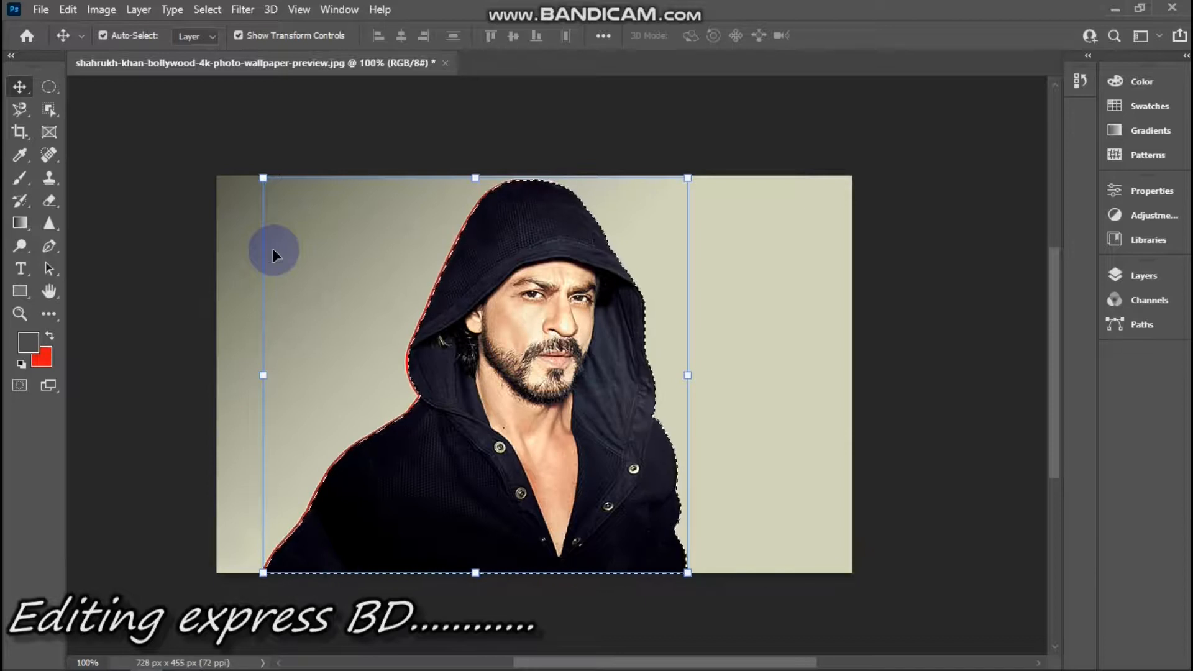
Invert the selection to the backdrop around the man and fill it with the red background color
{"action": "left_click", "coordinate": [206, 10]}
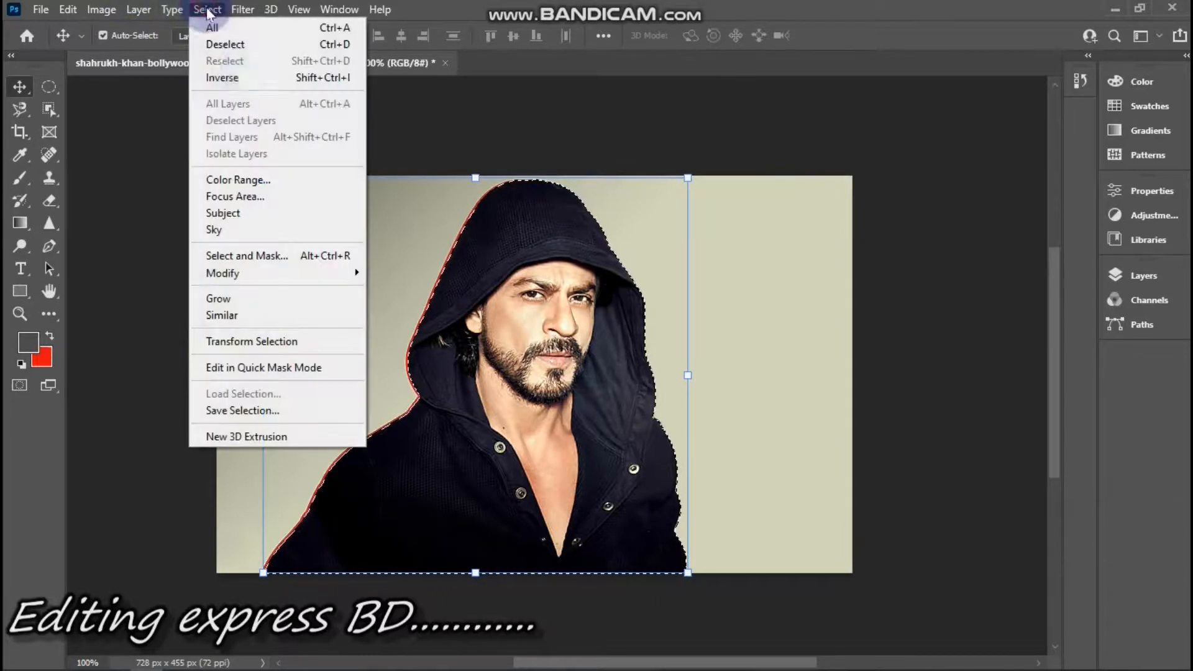
{"action": "left_click", "coordinate": [256, 77]}
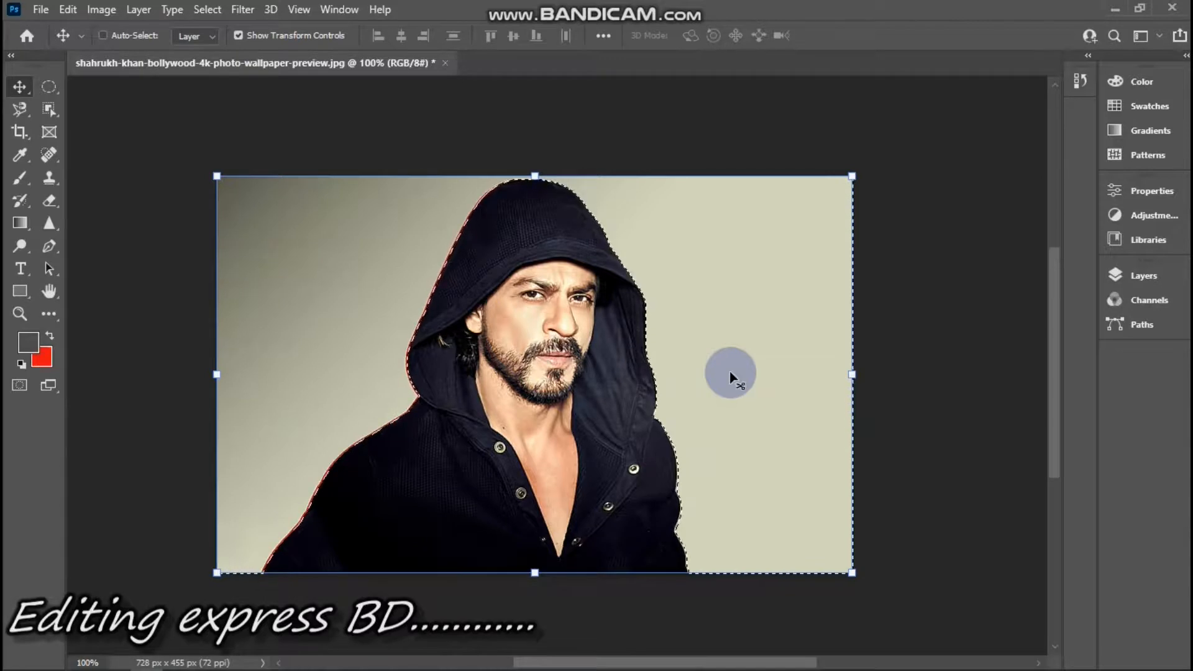
{"action": "key", "text": "ctrl+BackSpace"}
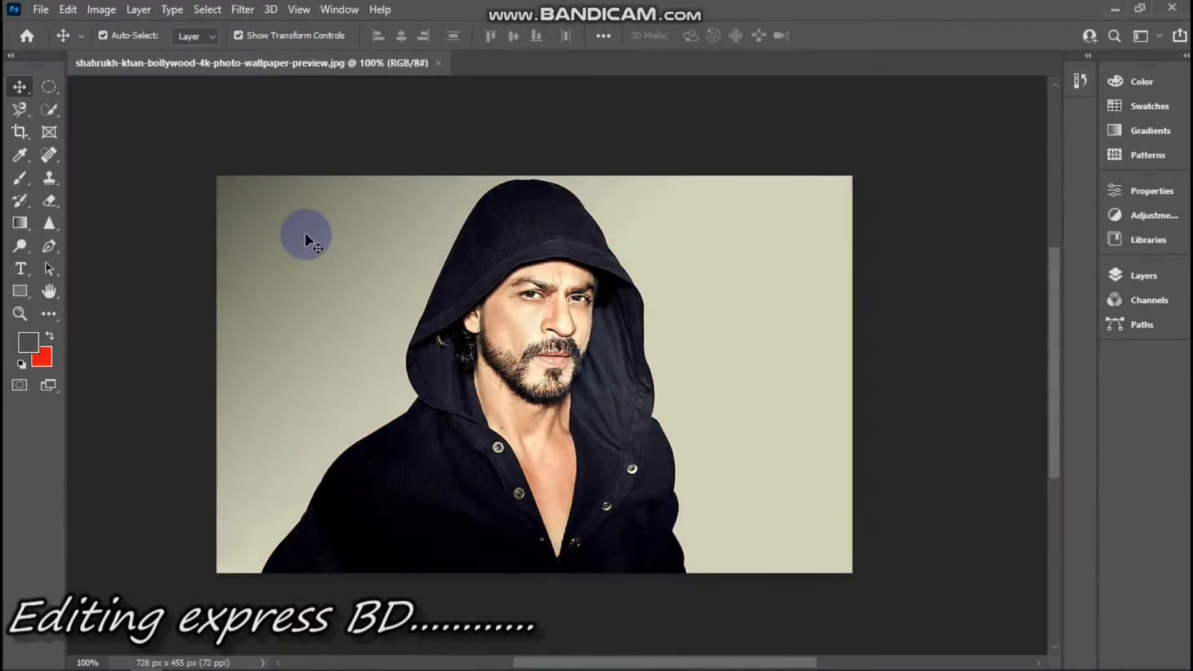
Select the whole man by brushing from the hood down to his chest with the Quick Selection tool
{"action": "left_click", "coordinate": [53, 116]}
{"action": "left_click", "coordinate": [125, 129]}
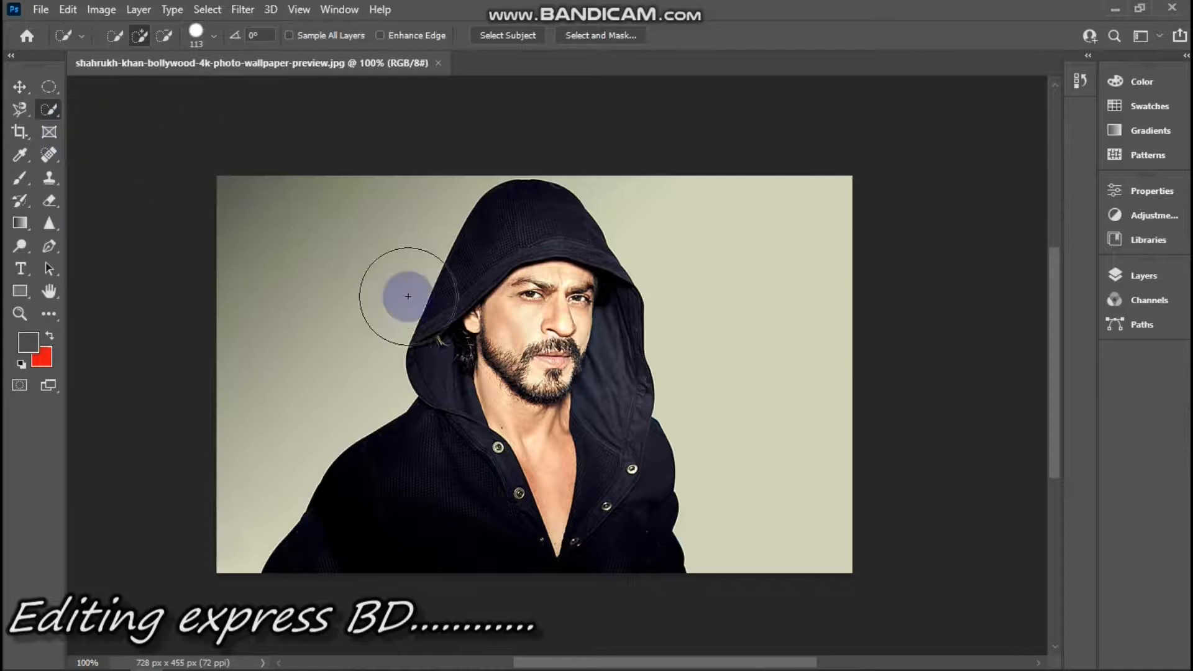
{"action": "mouse_move", "coordinate": [526, 239]}
{"action": "left_mouse_down"}
{"action": "mouse_move", "coordinate": [514, 244]}
{"action": "mouse_move", "coordinate": [493, 373]}
{"action": "mouse_move", "coordinate": [458, 471]}
{"action": "mouse_move", "coordinate": [549, 474]}
{"action": "mouse_move", "coordinate": [583, 423]}
{"action": "left_mouse_up"}
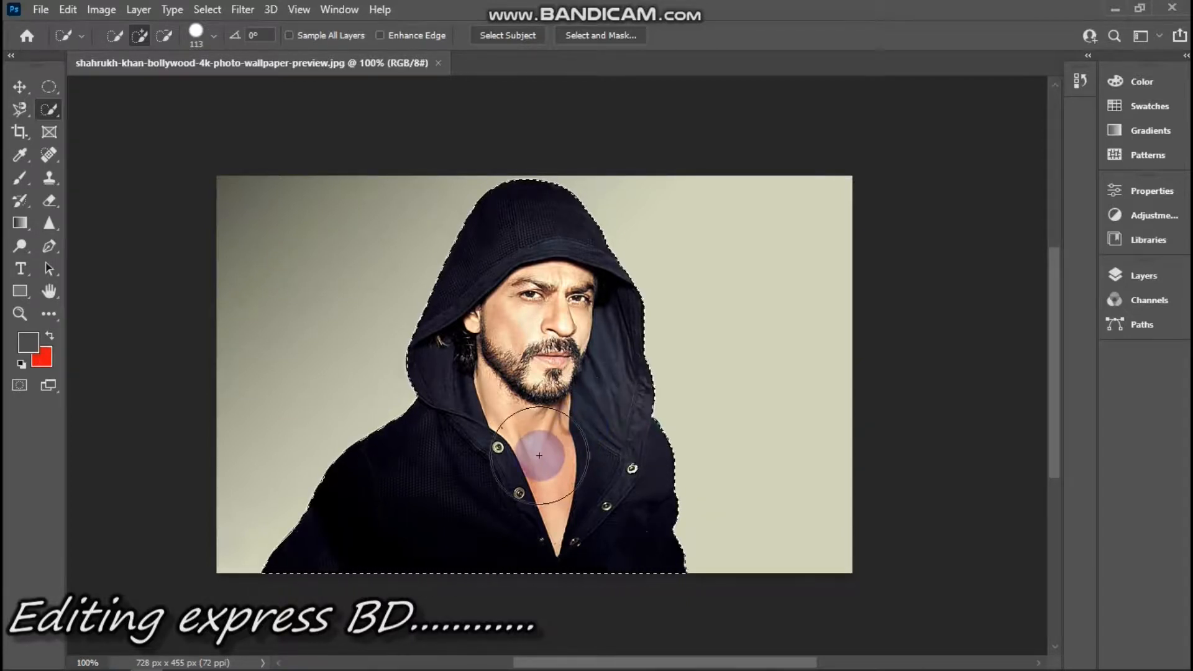
Reset the foreground and background colors to black and white and clear the selection around the man
{"action": "key", "text": "d"}
{"action": "key", "text": "ctrl+d"}
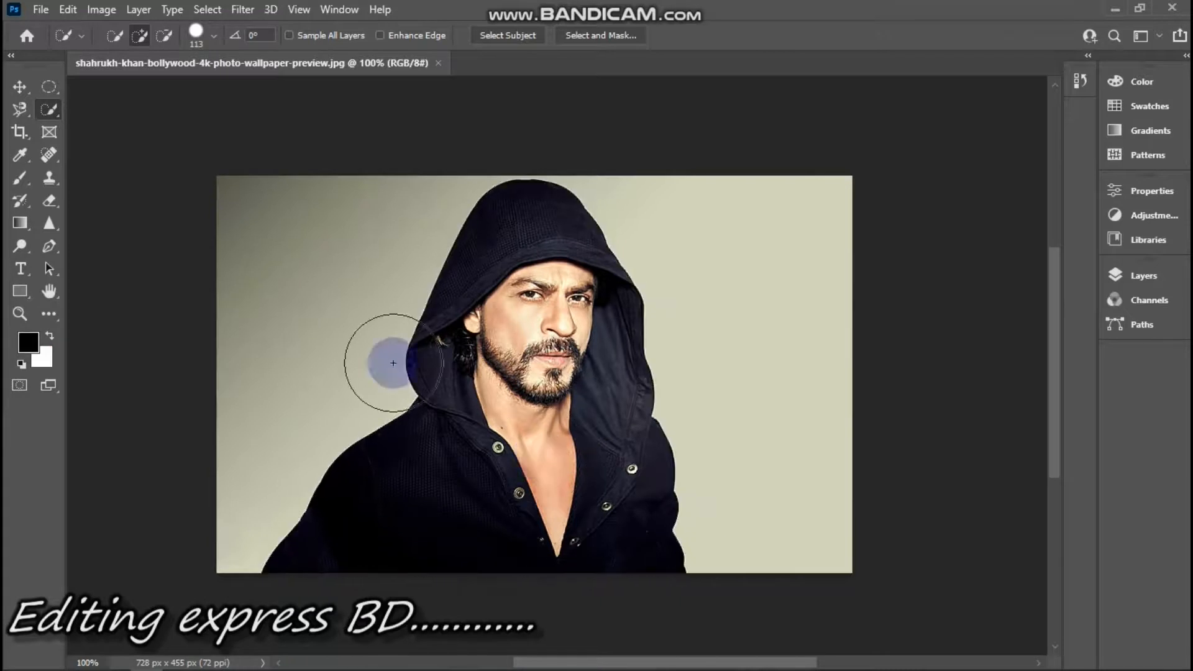
Select the entire backdrop around the man with the Magic Wand tool in Add to Selection mode at tolerance 32
{"action": "right_click", "coordinate": [56, 112]}
{"action": "left_click", "coordinate": [98, 140]}
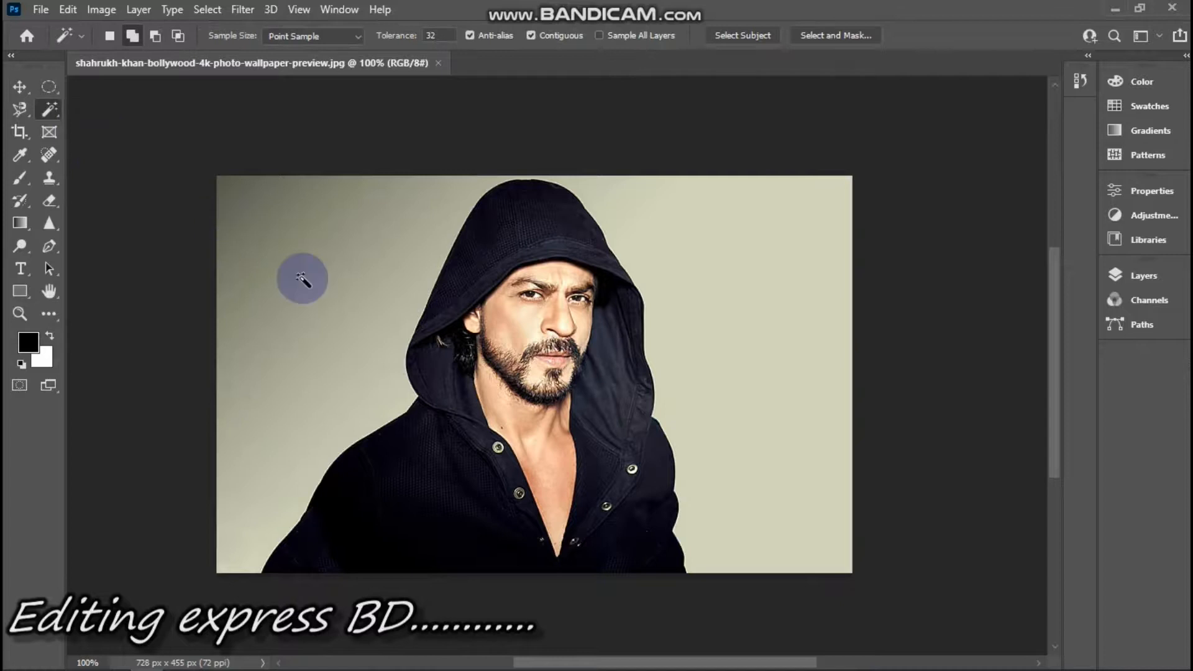
{"action": "left_click", "coordinate": [132, 36]}
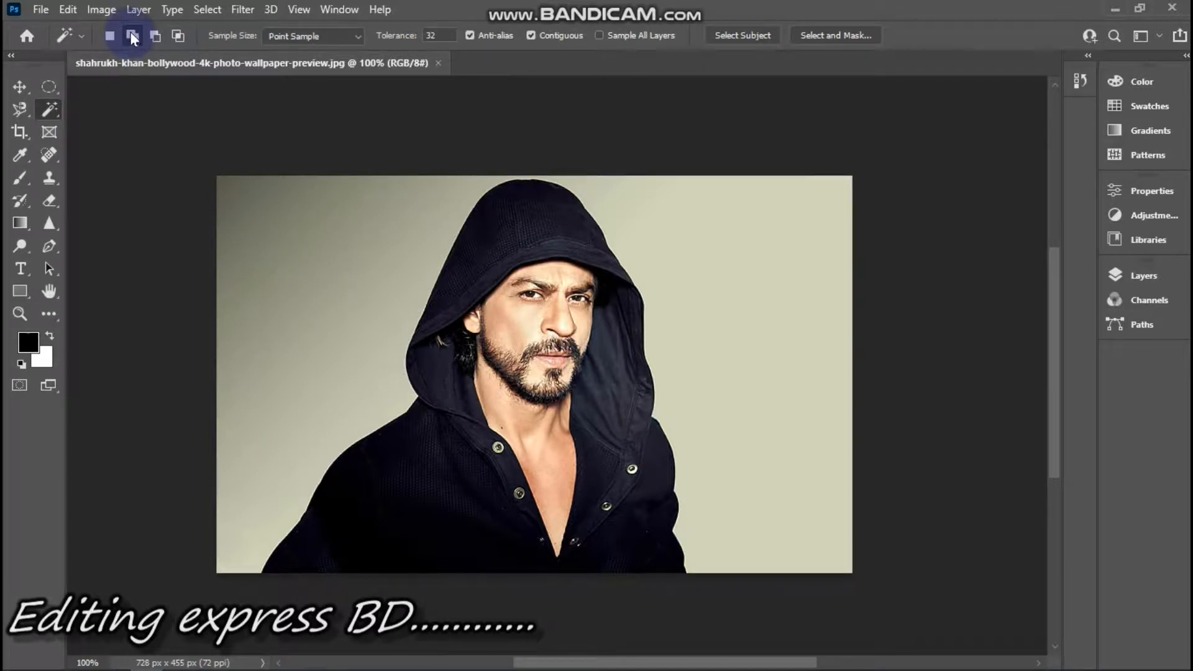
{"action": "left_click", "coordinate": [269, 203]}
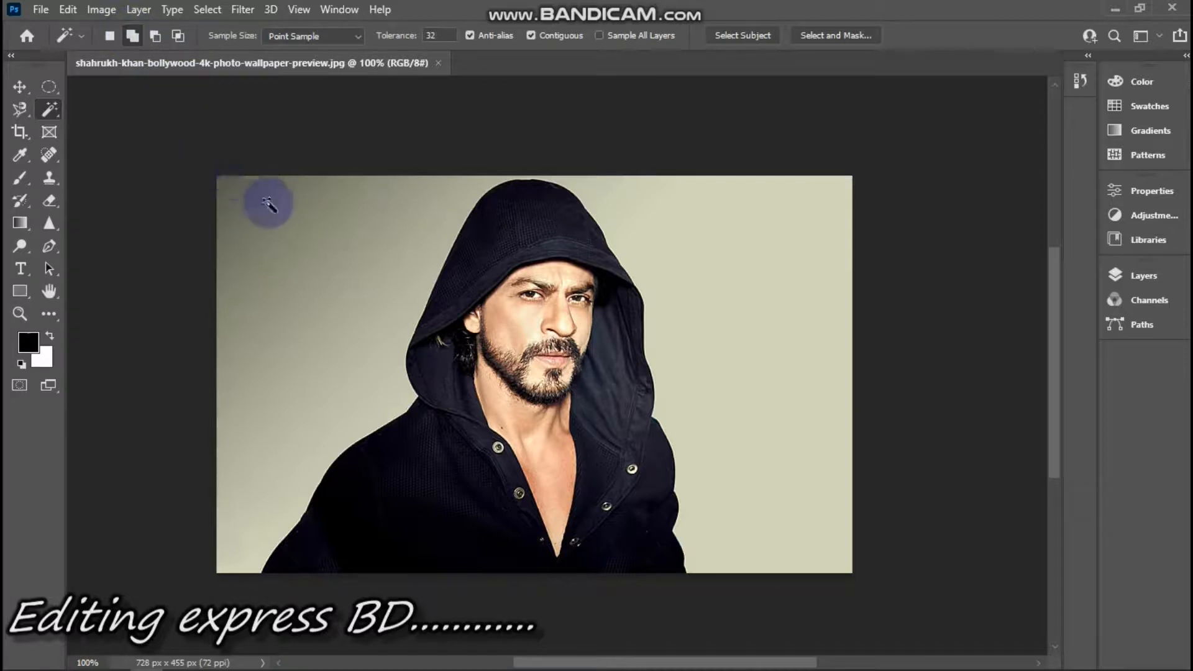
{"action": "left_click", "coordinate": [338, 369]}
{"action": "left_click", "coordinate": [265, 166]}
{"action": "left_click", "coordinate": [776, 245]}
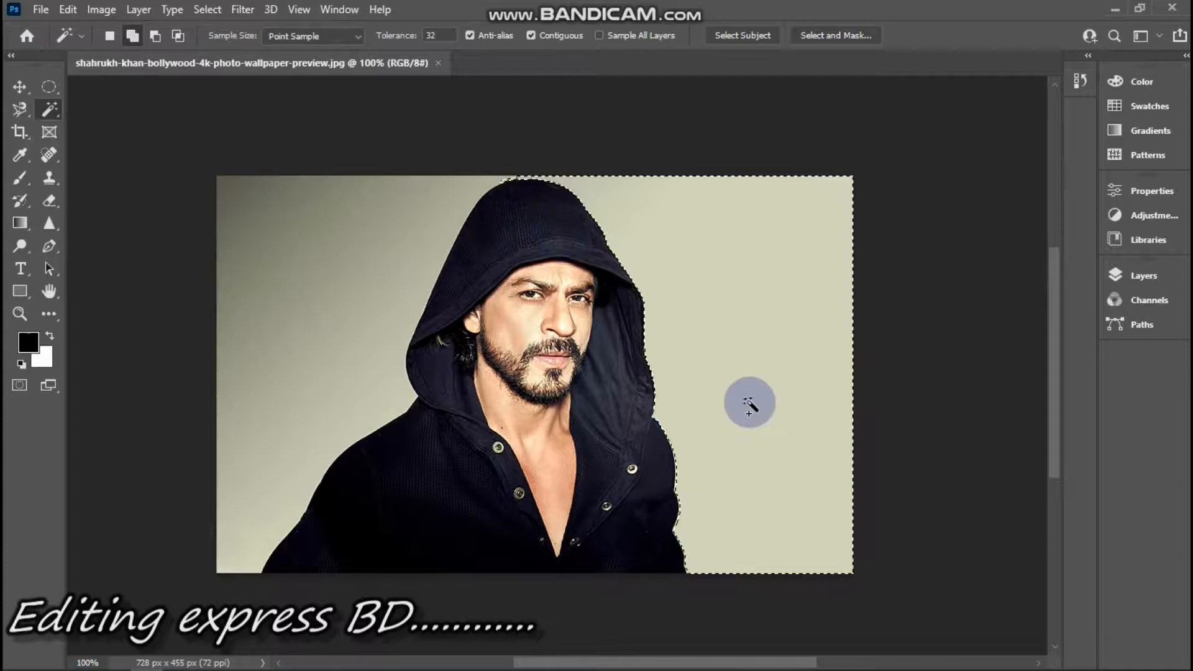
{"action": "left_click", "coordinate": [324, 261]}
{"action": "left_click", "coordinate": [356, 390]}
{"action": "left_click", "coordinate": [253, 187]}
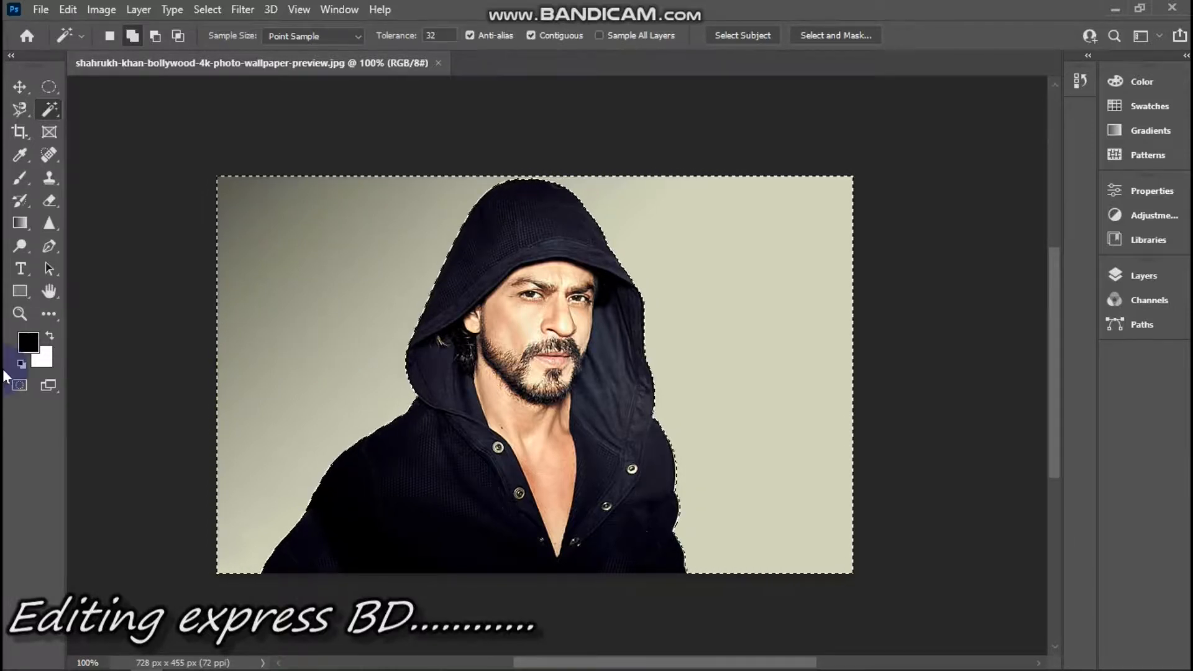
Set the background color to a bright red and return to the Magic Wand tool over the selected backdrop
{"action": "left_click", "coordinate": [50, 354]}
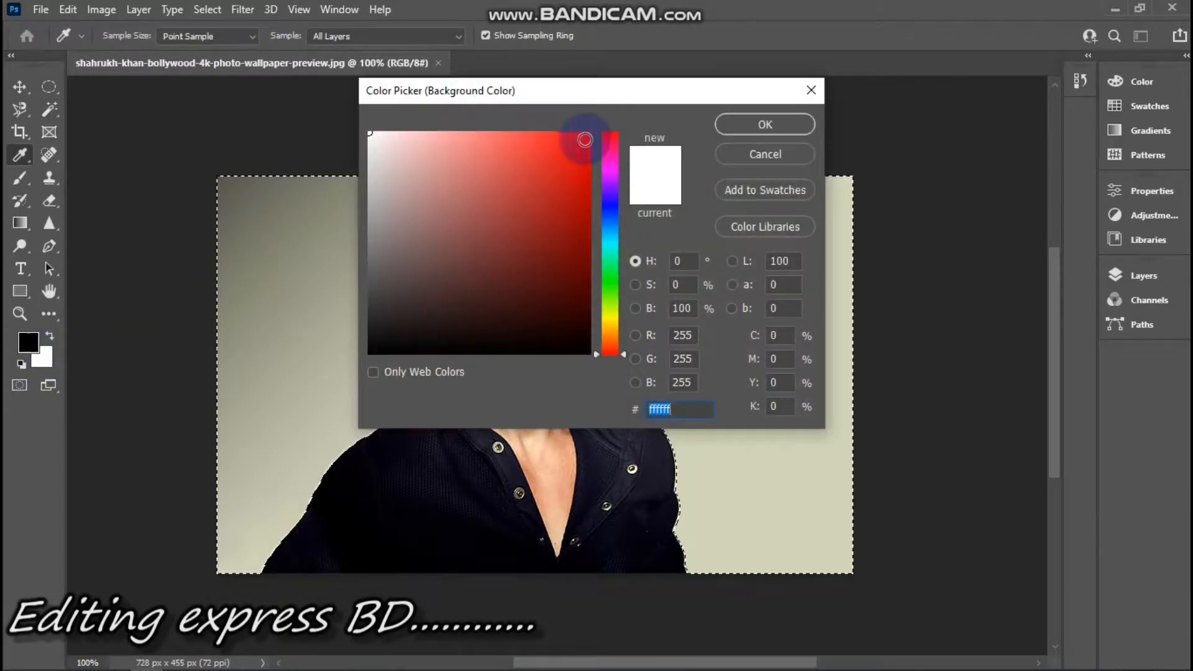
{"action": "left_click", "coordinate": [585, 139]}
{"action": "left_click", "coordinate": [749, 124]}
{"action": "key", "text": "w"}
{"action": "left_click", "coordinate": [785, 298]}
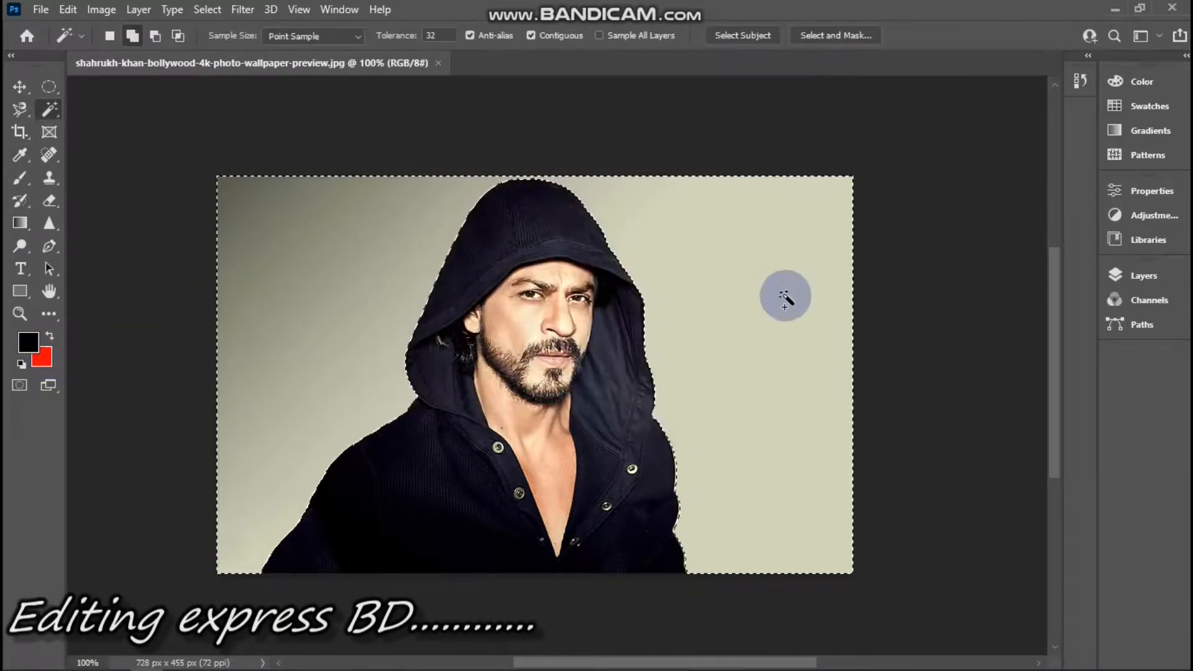
Fill the selected backdrop with the red background color, change the background color to a bright blue and refill the backdrop with it
{"action": "key", "text": "ctrl+BackSpace"}
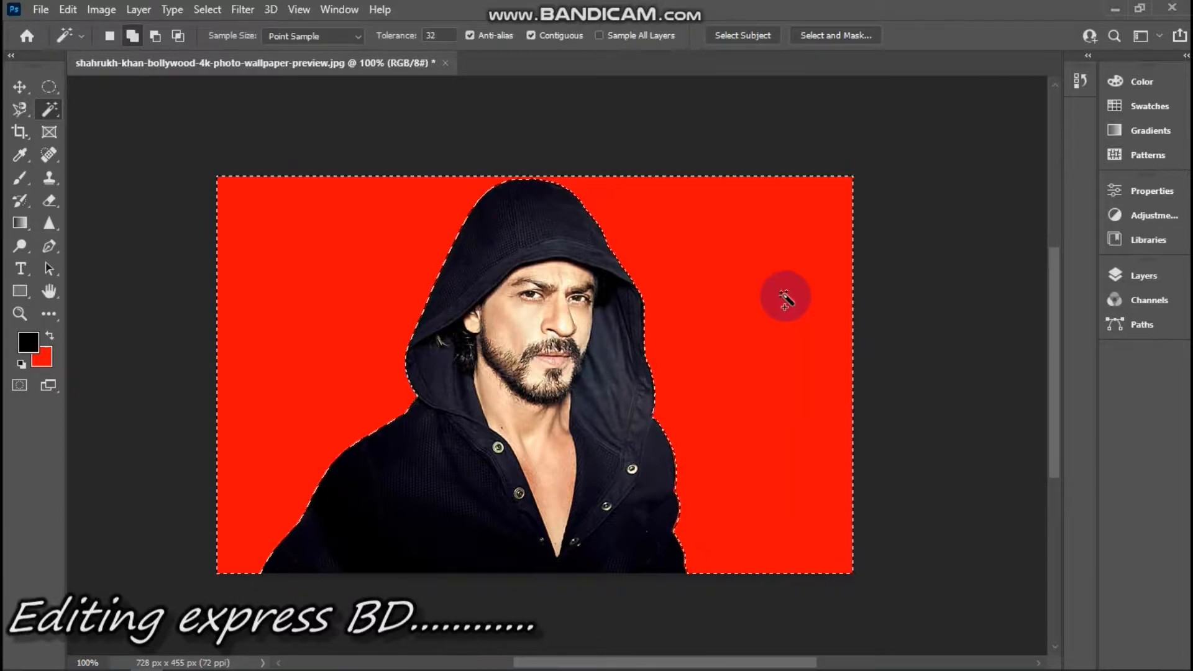
{"action": "left_click", "coordinate": [46, 359]}
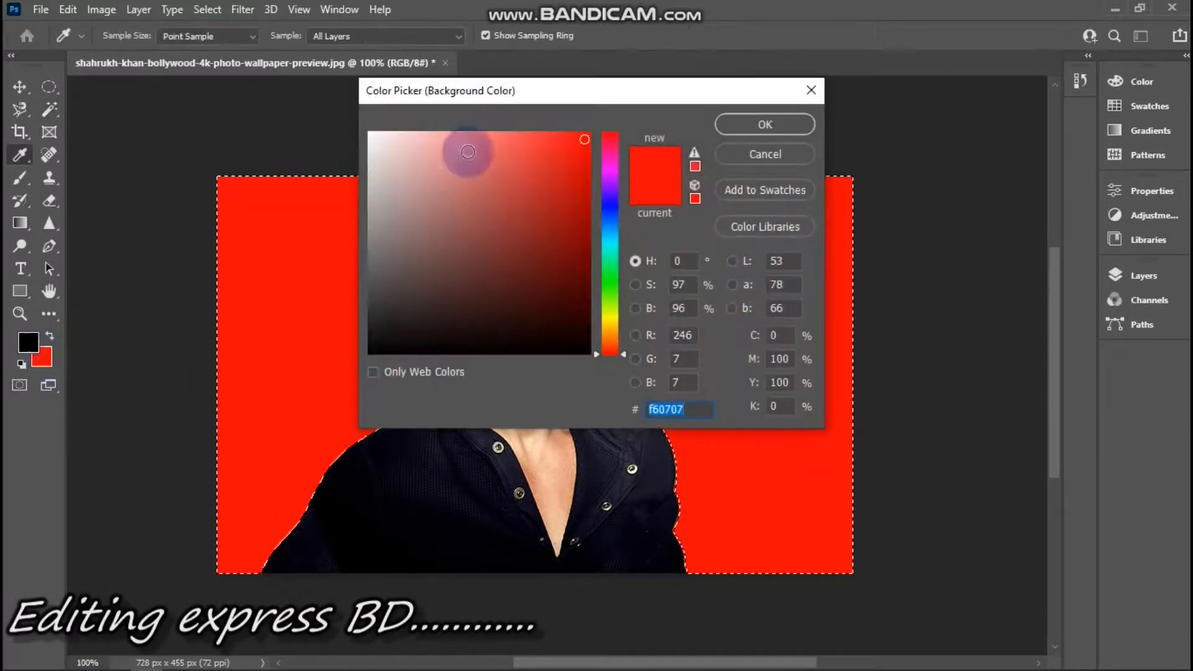
{"action": "left_click", "coordinate": [608, 210]}
{"action": "left_click", "coordinate": [571, 158]}
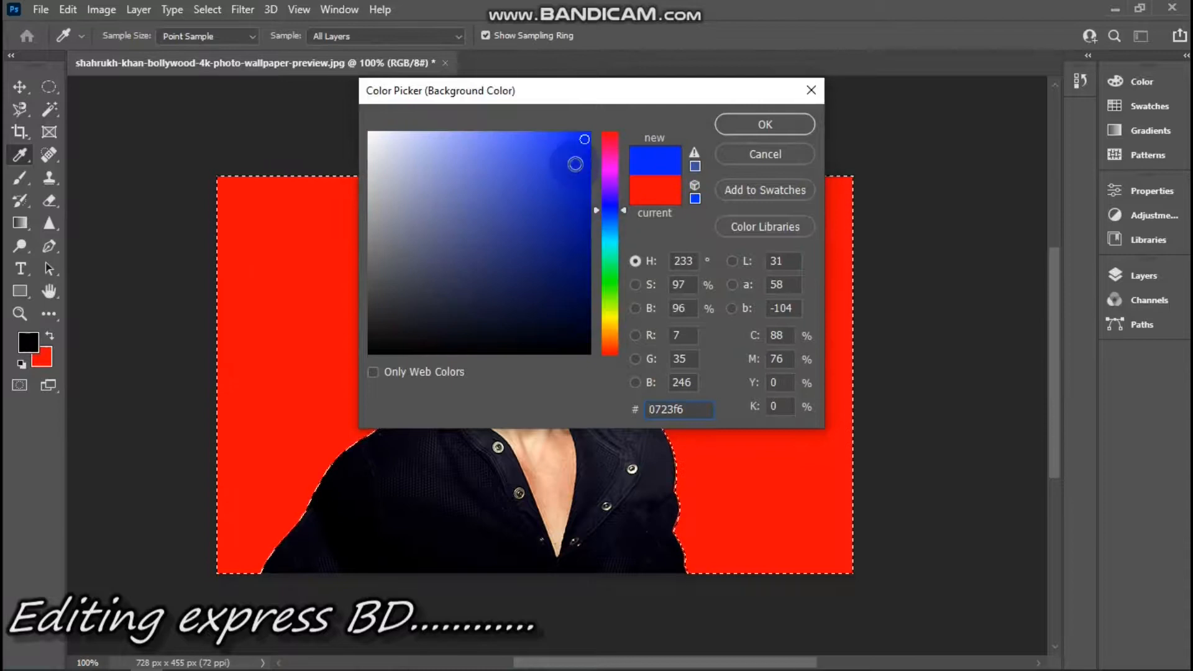
{"action": "left_click", "coordinate": [730, 124]}
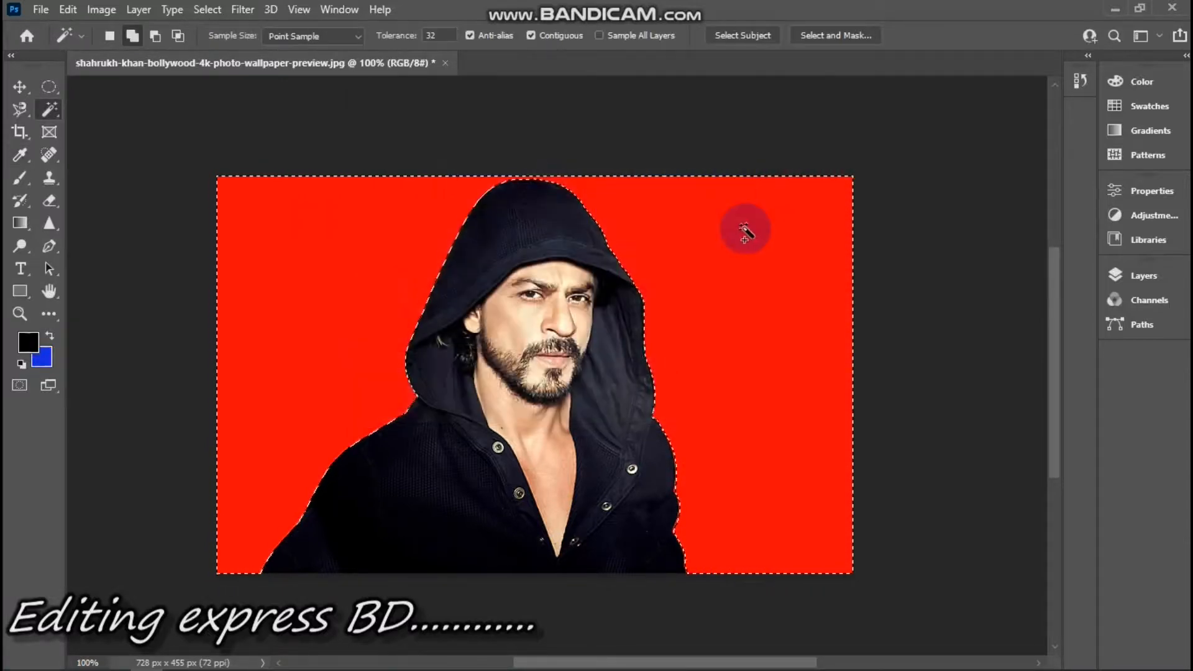
{"action": "key", "text": "ctrl+BackSpace"}
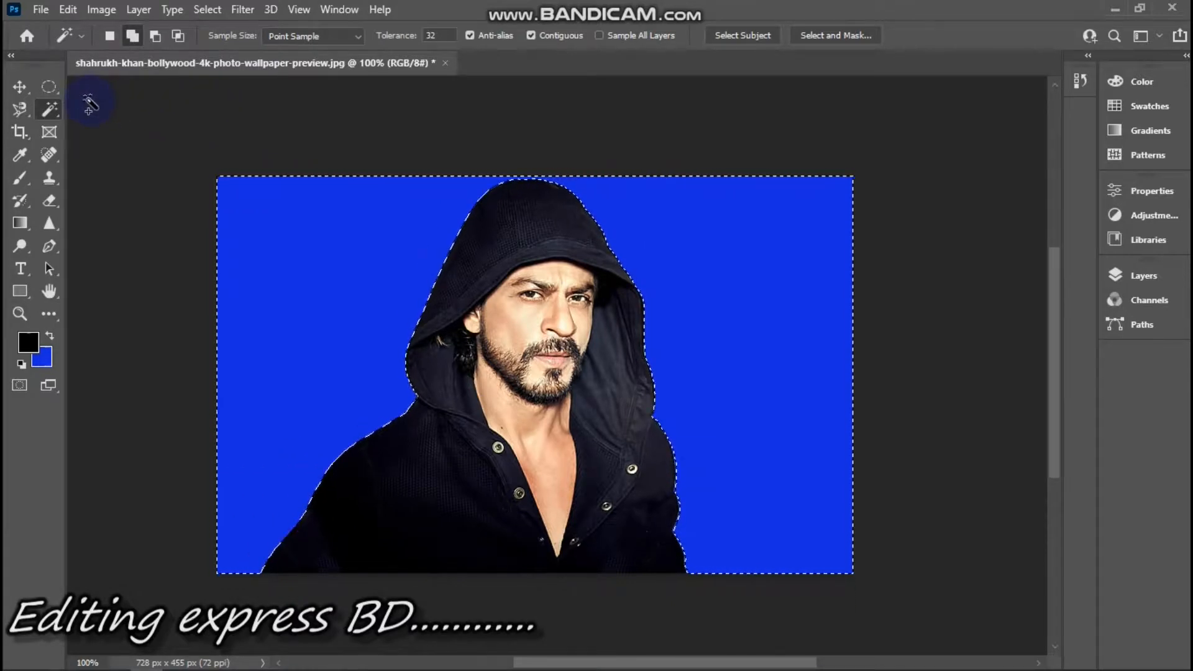
Clear the backdrop selection and revert the photo to its saved version
{"action": "left_click", "coordinate": [152, 166]}
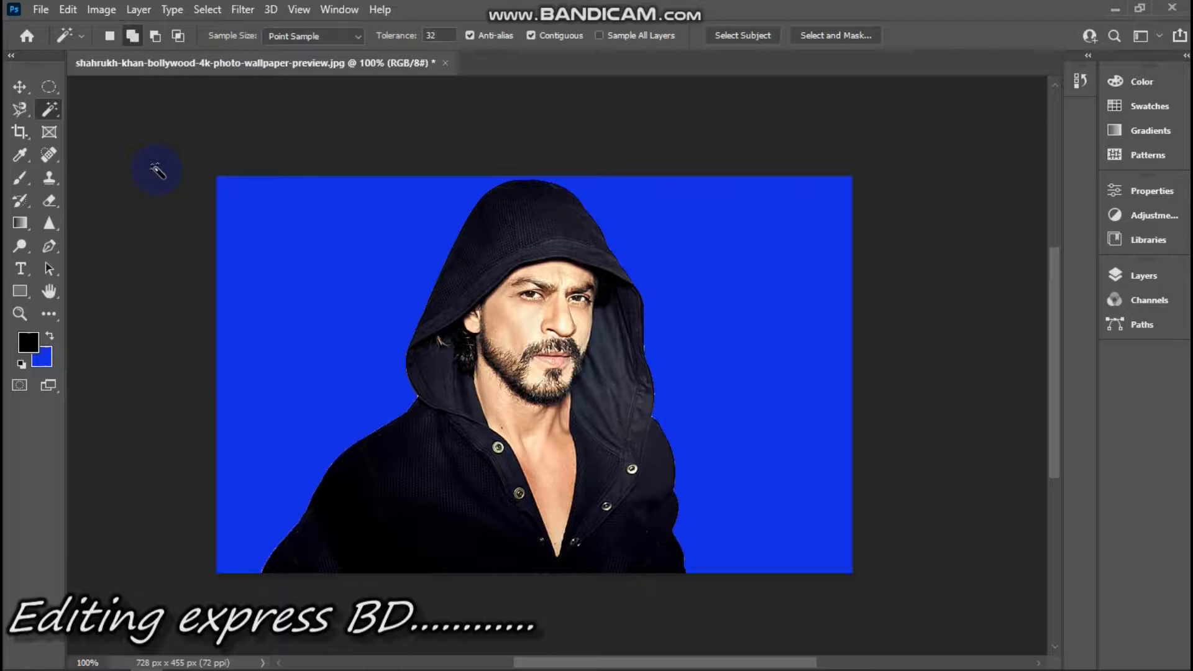
{"action": "key", "text": "F12"}
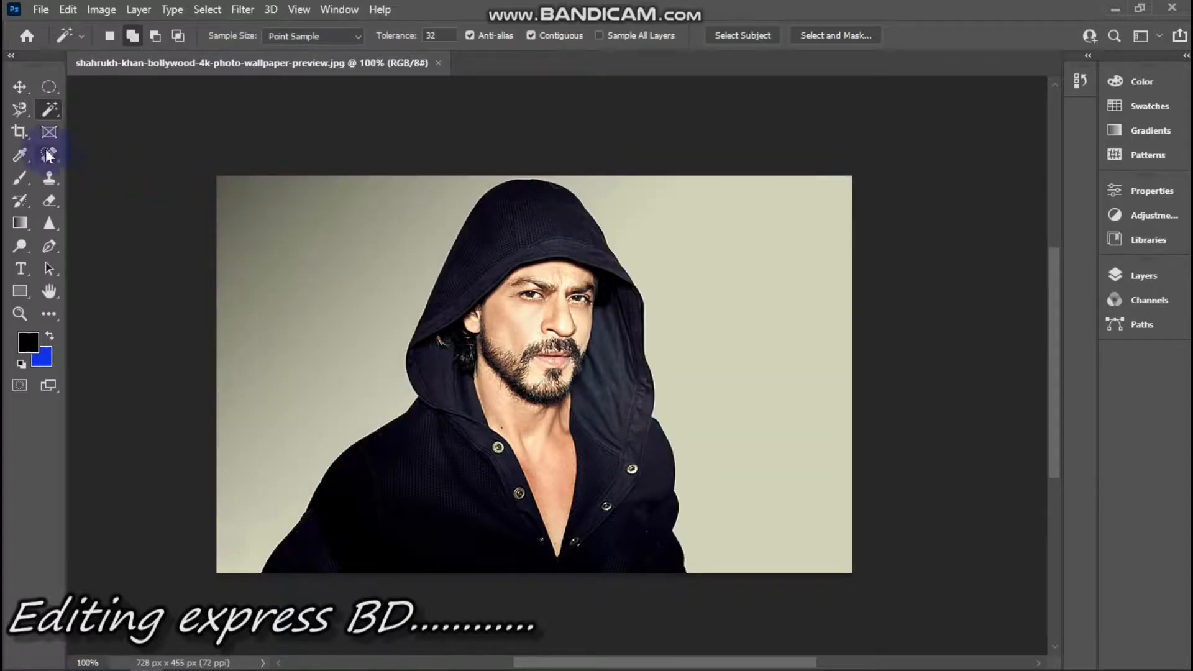
Crop the photo on all four sides around the man to about 480 × 337 px, and undo the crop
{"action": "left_click", "coordinate": [18, 132]}
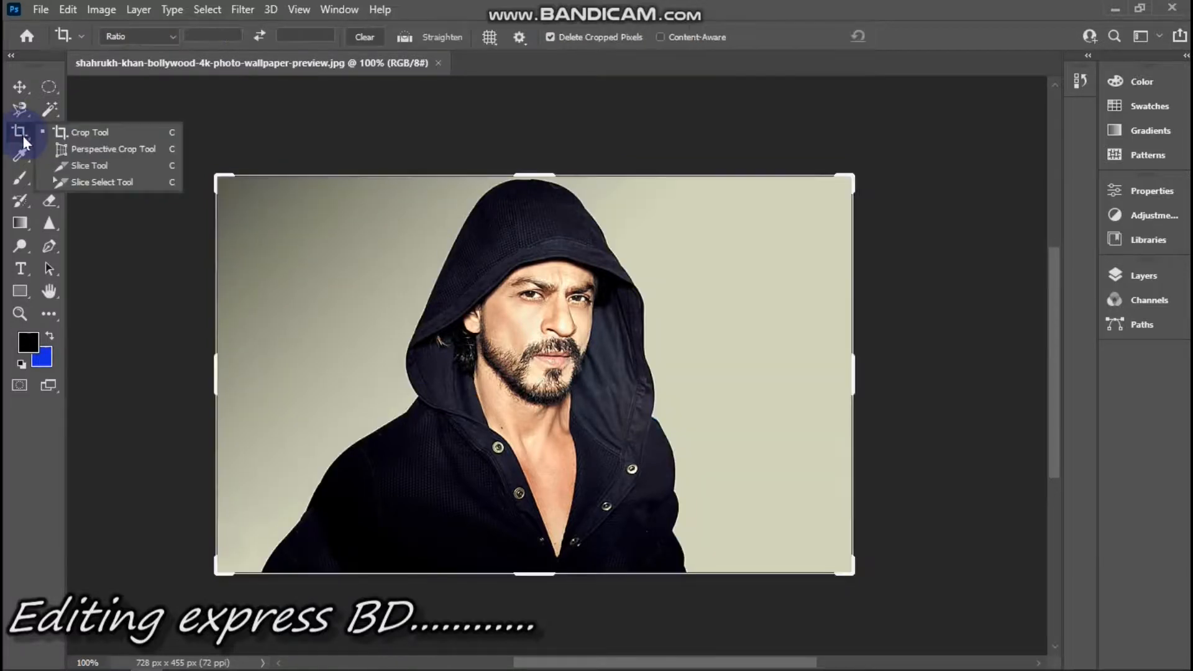
{"action": "left_click", "coordinate": [68, 132]}
{"action": "left_click_drag", "start_coordinate": [852, 354], "coordinate": [812, 371]}
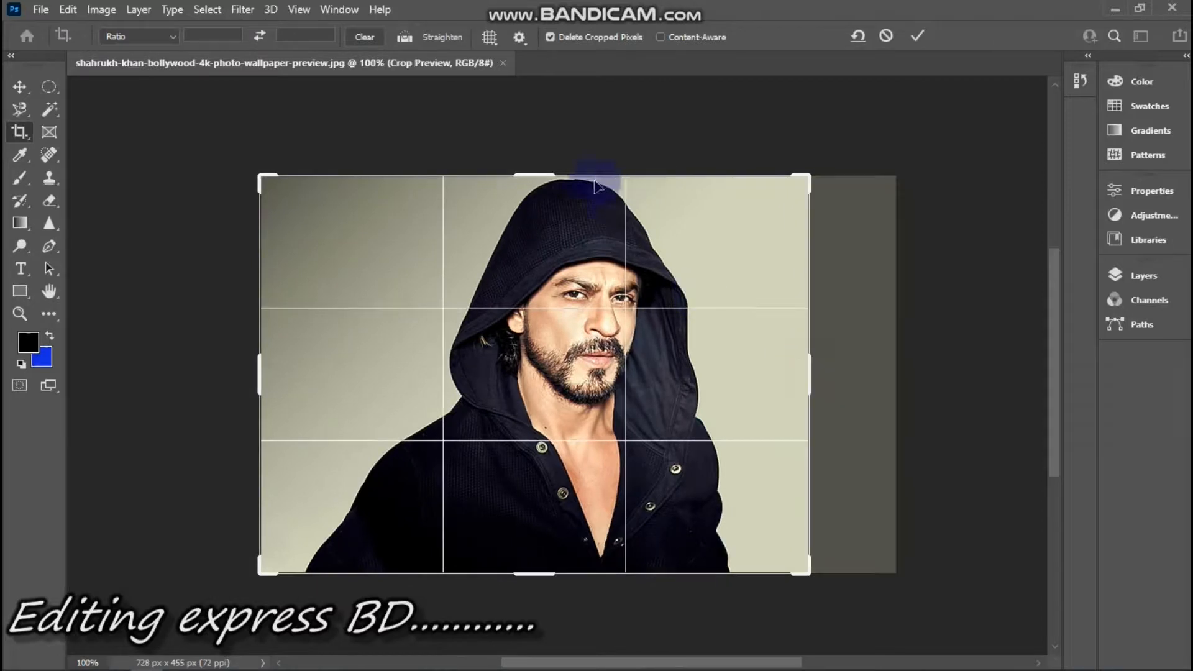
{"action": "left_click_drag", "start_coordinate": [553, 167], "coordinate": [560, 224]}
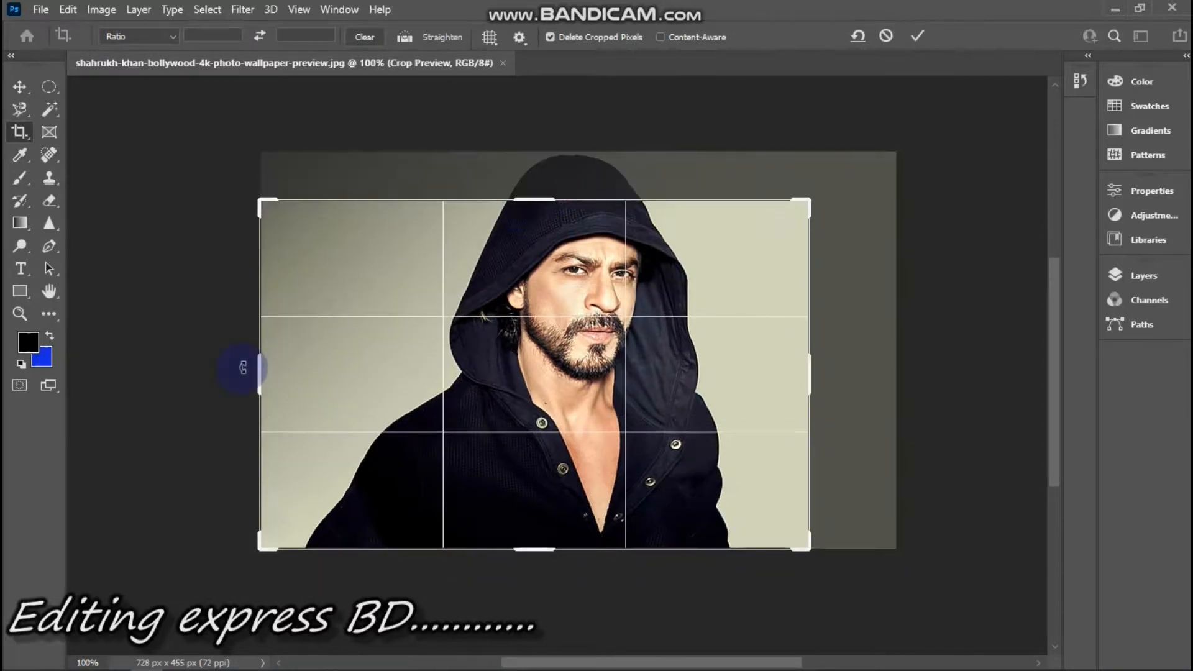
{"action": "left_click_drag", "start_coordinate": [256, 367], "coordinate": [322, 379]}
{"action": "left_click_drag", "start_coordinate": [491, 552], "coordinate": [555, 504]}
{"action": "double_click", "coordinate": [555, 504]}
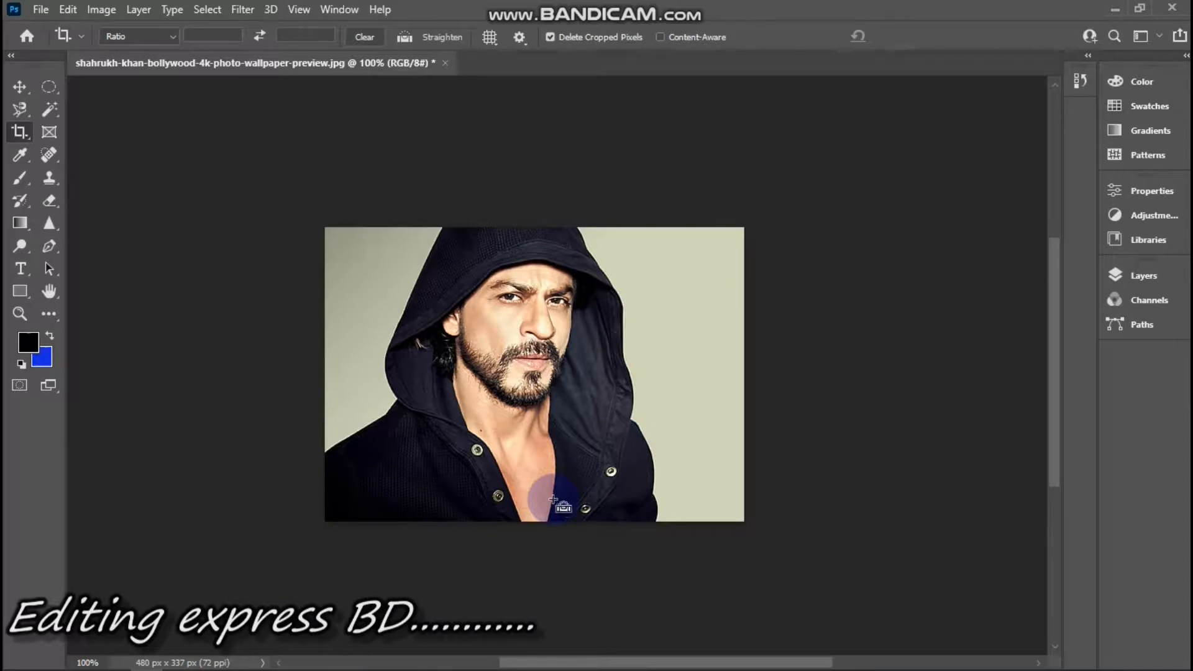
{"action": "key", "text": "ctrl+z"}
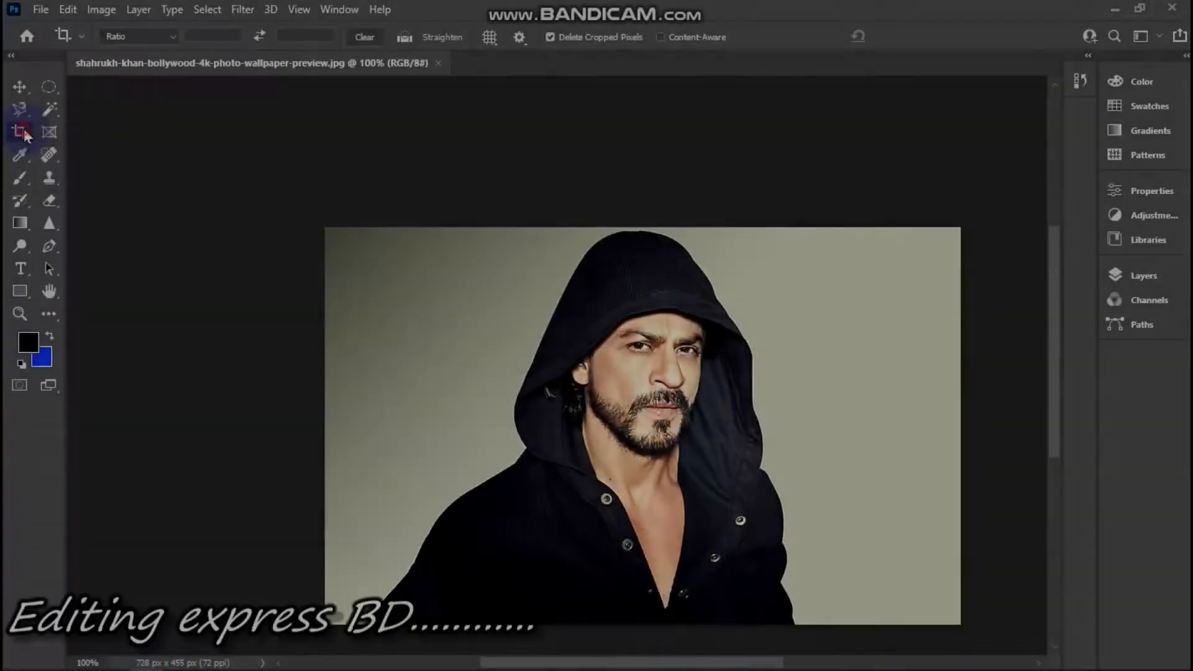
Draw a four-cornered Perspective Crop frame around the man's hood and face, and pull its lower corners further down
{"action": "right_click", "coordinate": [24, 132]}
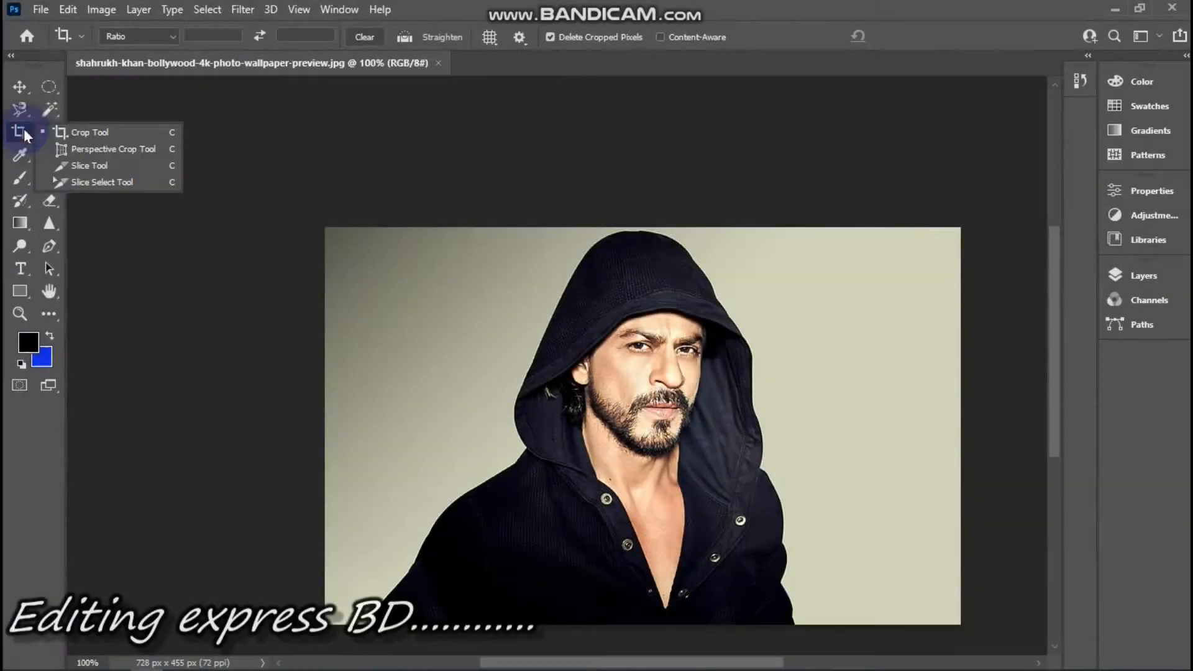
{"action": "left_click", "coordinate": [89, 151]}
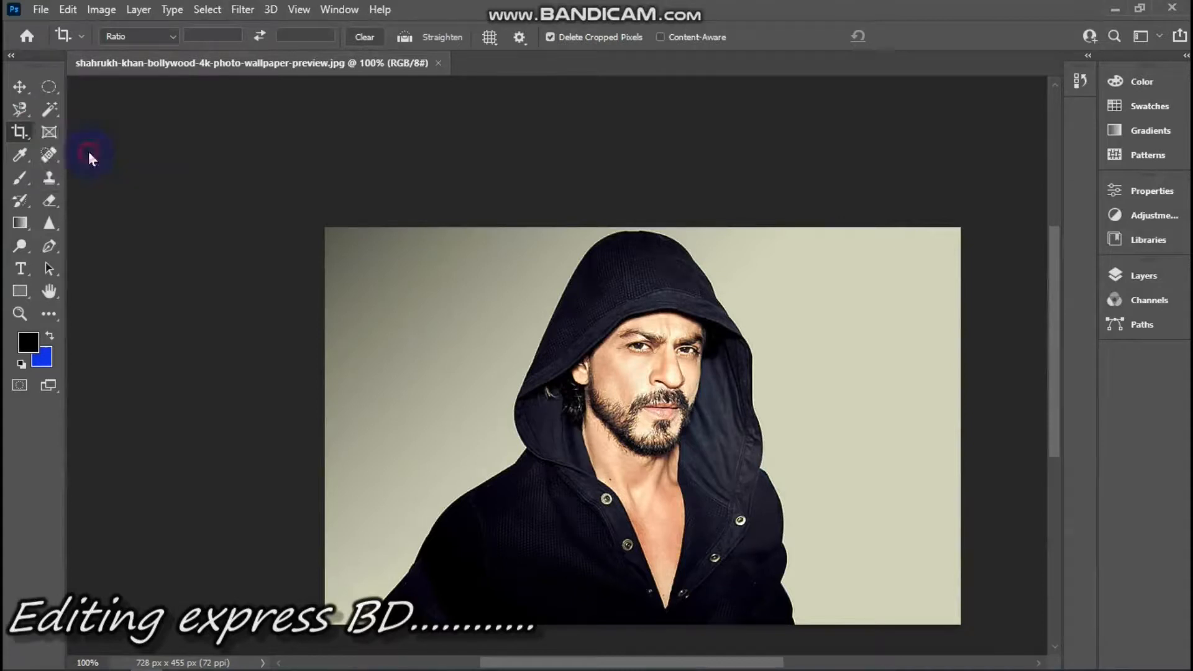
{"action": "scroll", "coordinate": [790, 317], "scroll_direction": "down", "scroll_amount": 3}
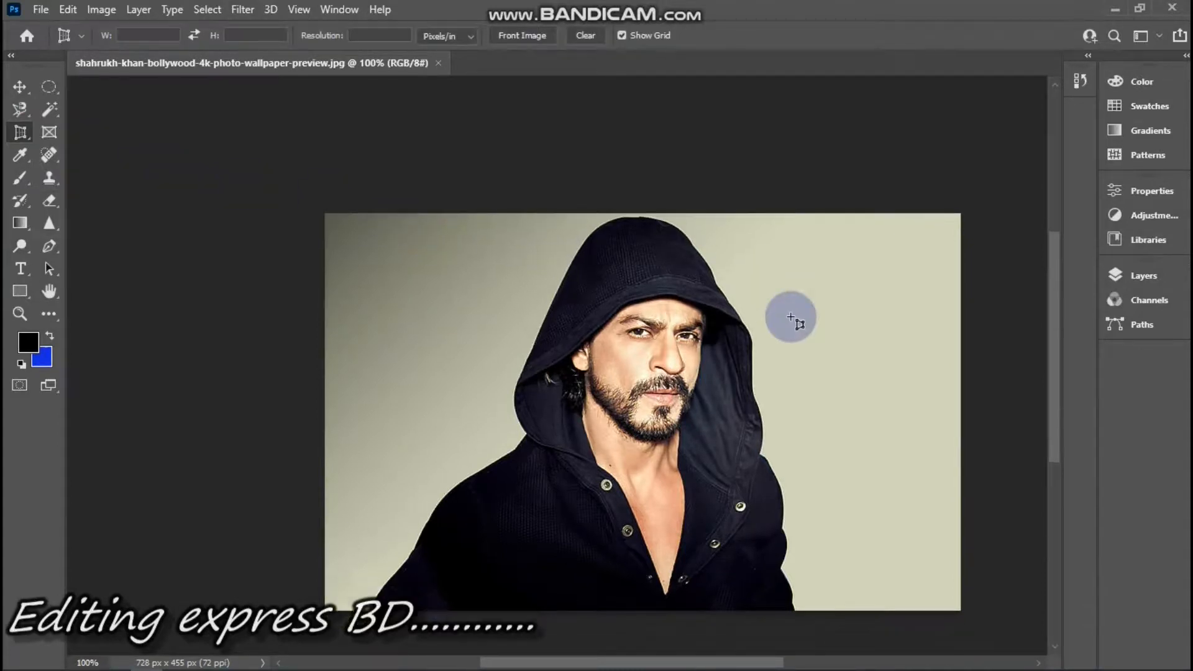
{"action": "left_click", "coordinate": [790, 315]}
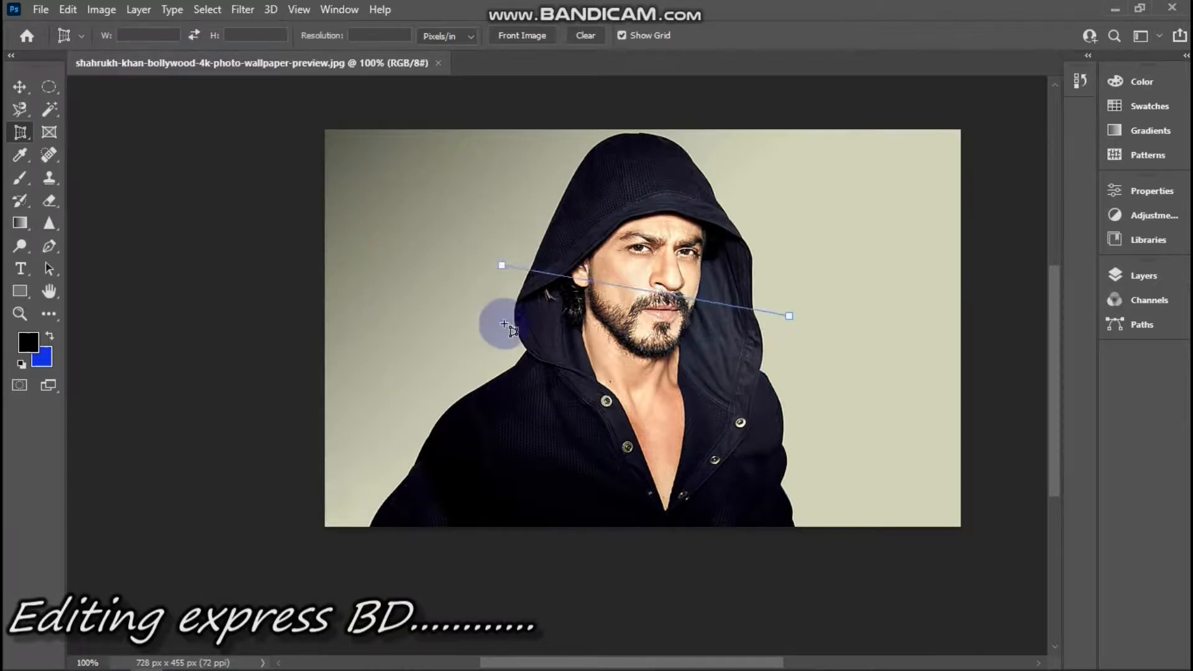
{"action": "left_click", "coordinate": [480, 445]}
{"action": "left_click_drag", "start_coordinate": [467, 446], "coordinate": [424, 445]}
{"action": "left_click", "coordinate": [424, 445]}
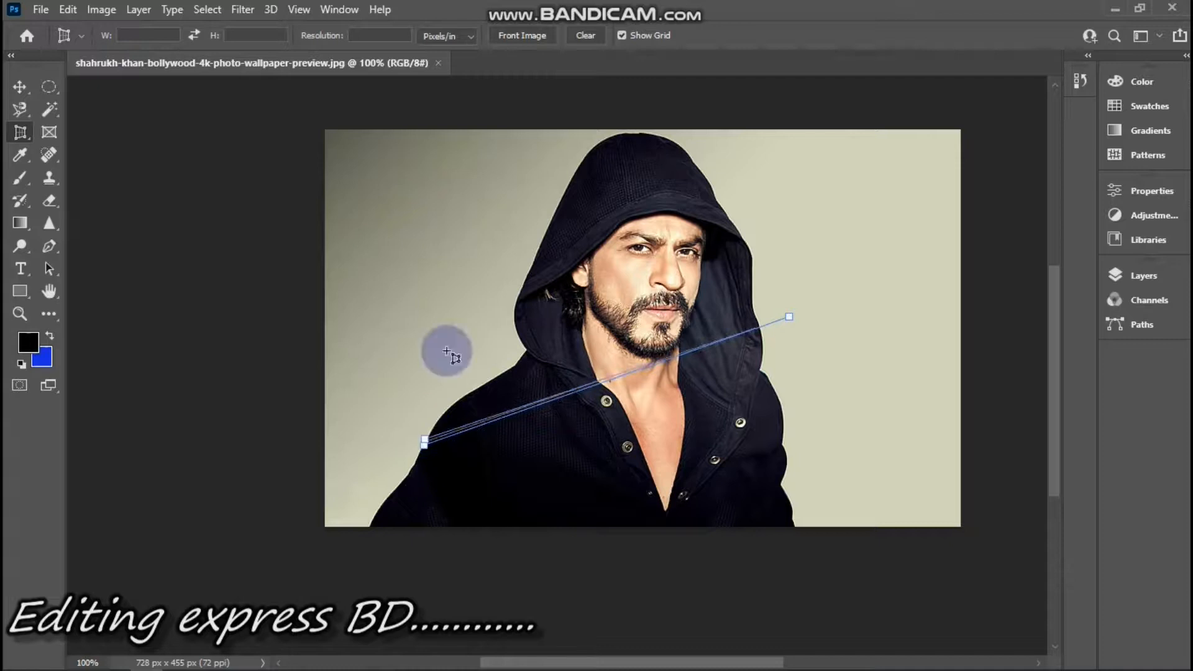
{"action": "left_click", "coordinate": [491, 129]}
{"action": "left_click_drag", "start_coordinate": [567, 130], "coordinate": [799, 138]}
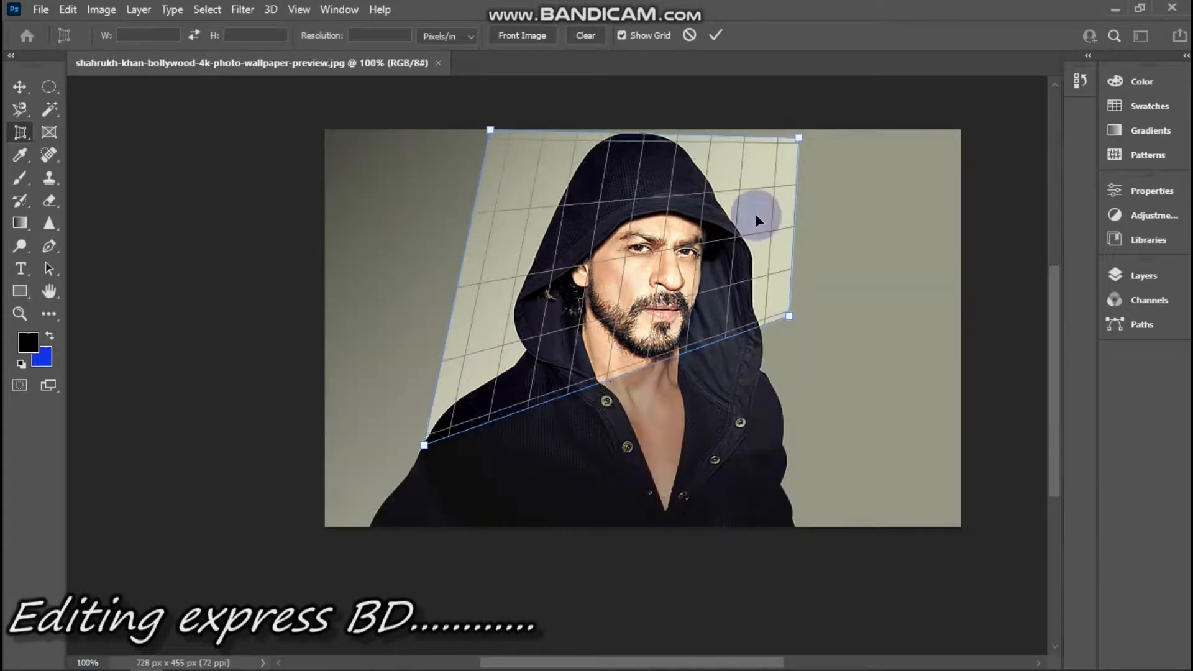
{"action": "left_click_drag", "start_coordinate": [732, 340], "coordinate": [849, 327]}
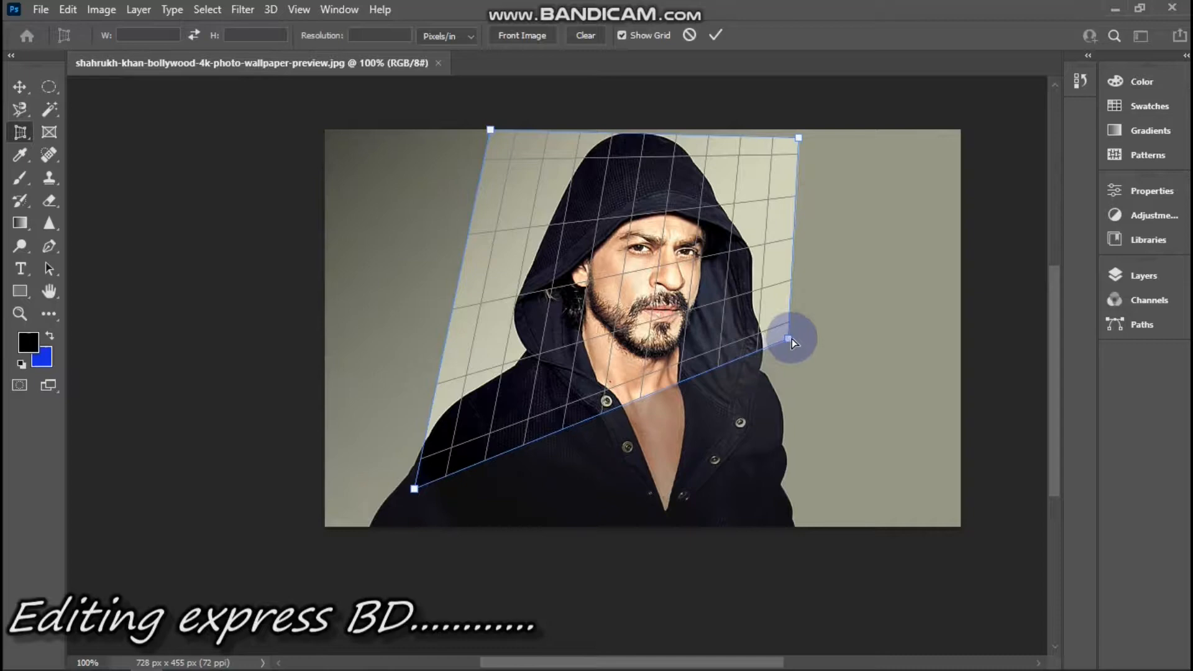
{"action": "left_click_drag", "start_coordinate": [791, 339], "coordinate": [802, 360]}
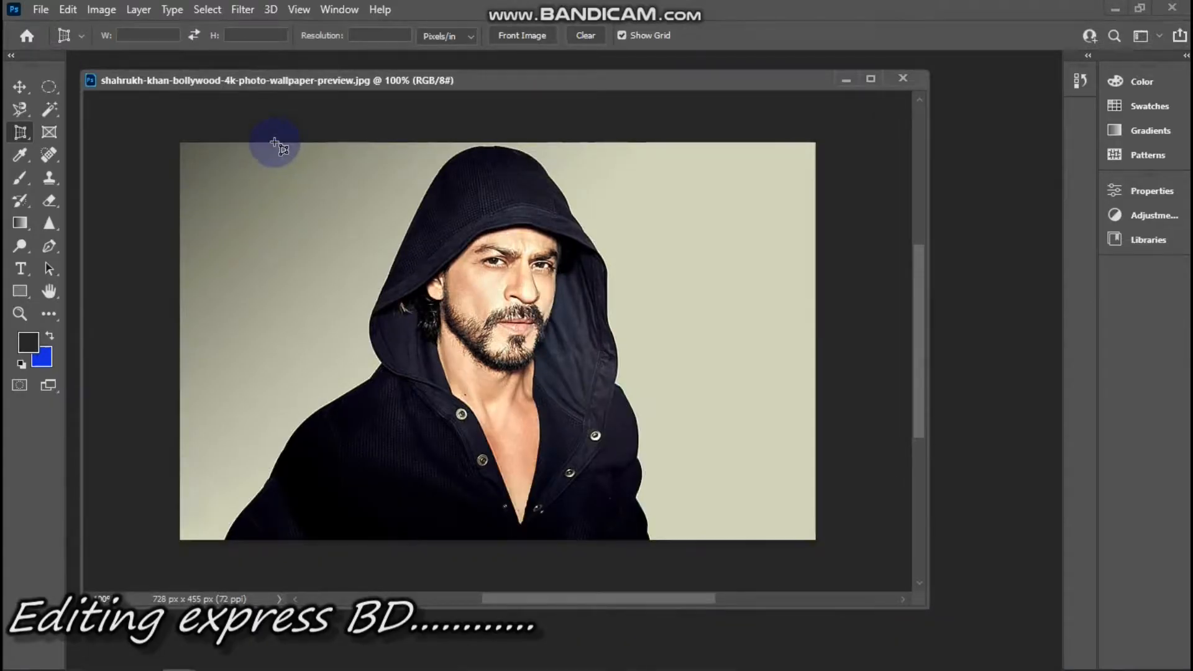
Activate the Slice tool and open the logo image R8335d129045827dd19b0e5bd1f11d229 from the Pictures folder
{"action": "left_click", "coordinate": [21, 133]}
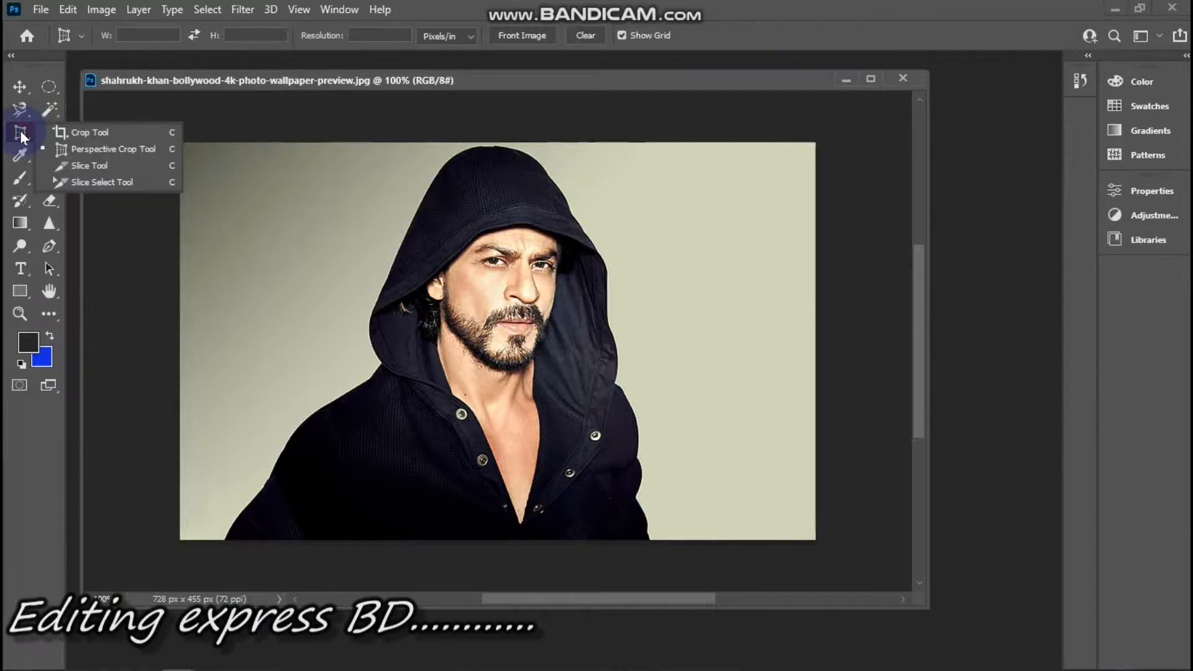
{"action": "left_click", "coordinate": [108, 166]}
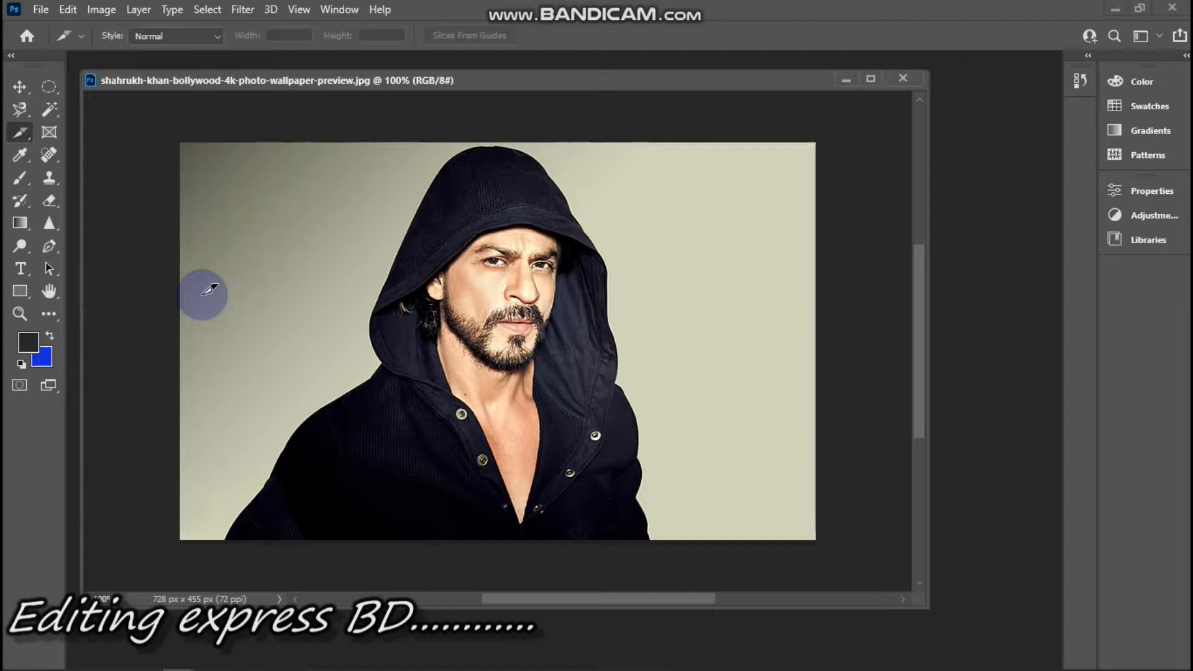
{"action": "key", "text": "ctrl+o"}
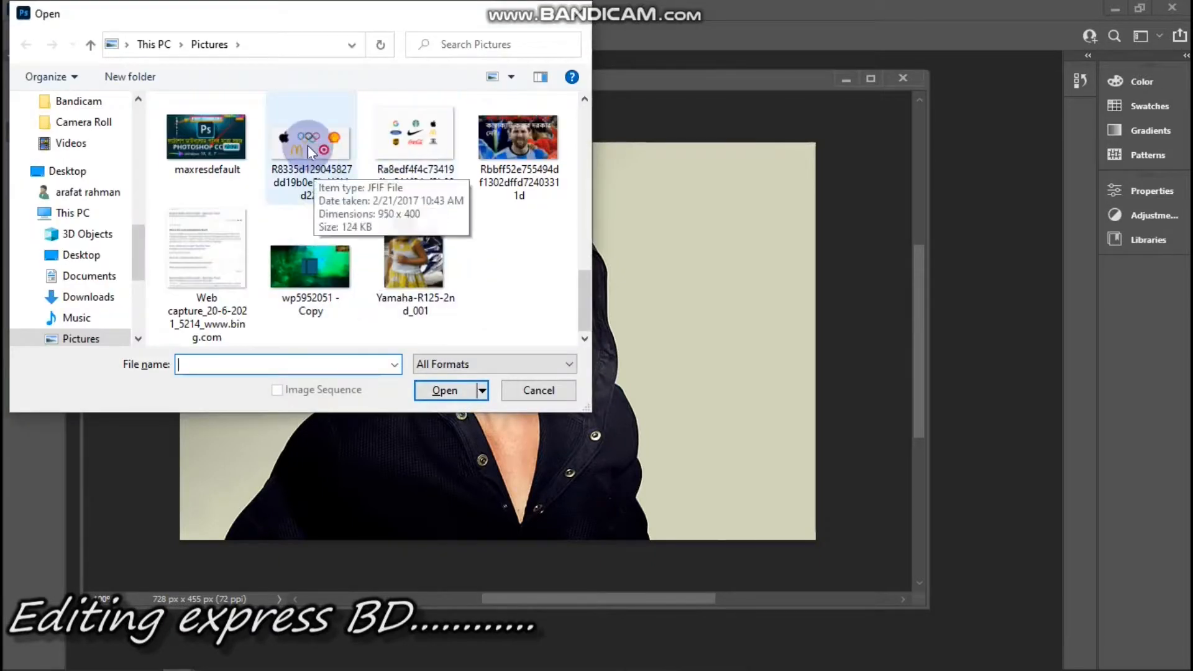
{"action": "left_click", "coordinate": [308, 146]}
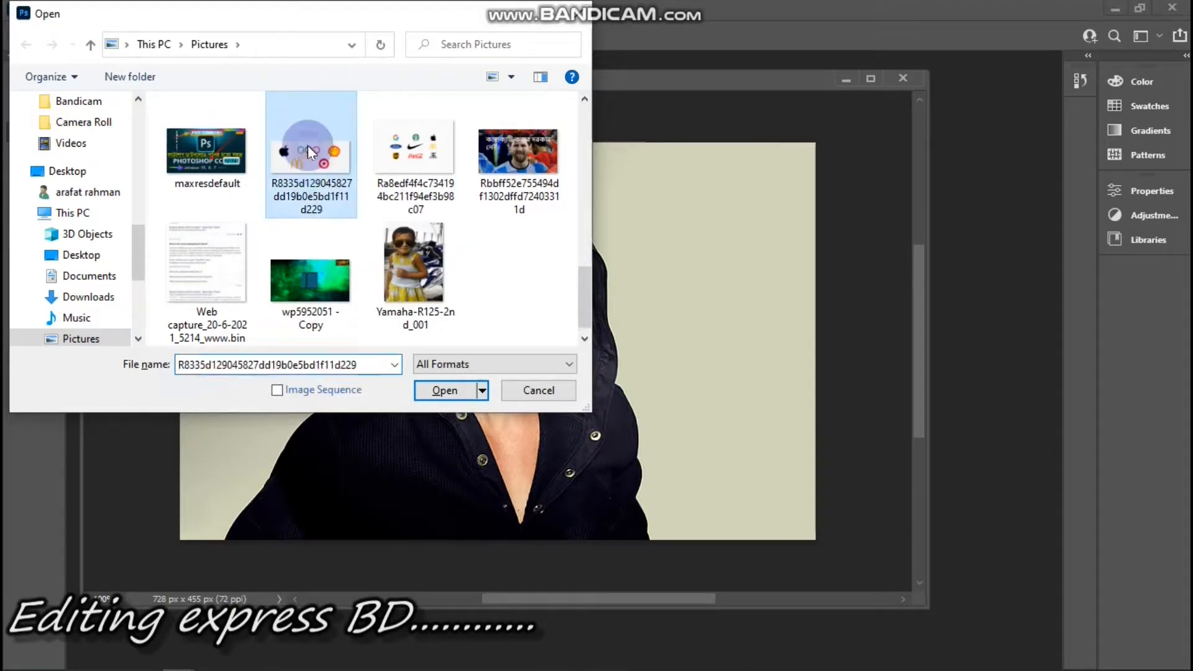
{"action": "left_click", "coordinate": [442, 391]}
{"action": "left_click", "coordinate": [442, 393]}
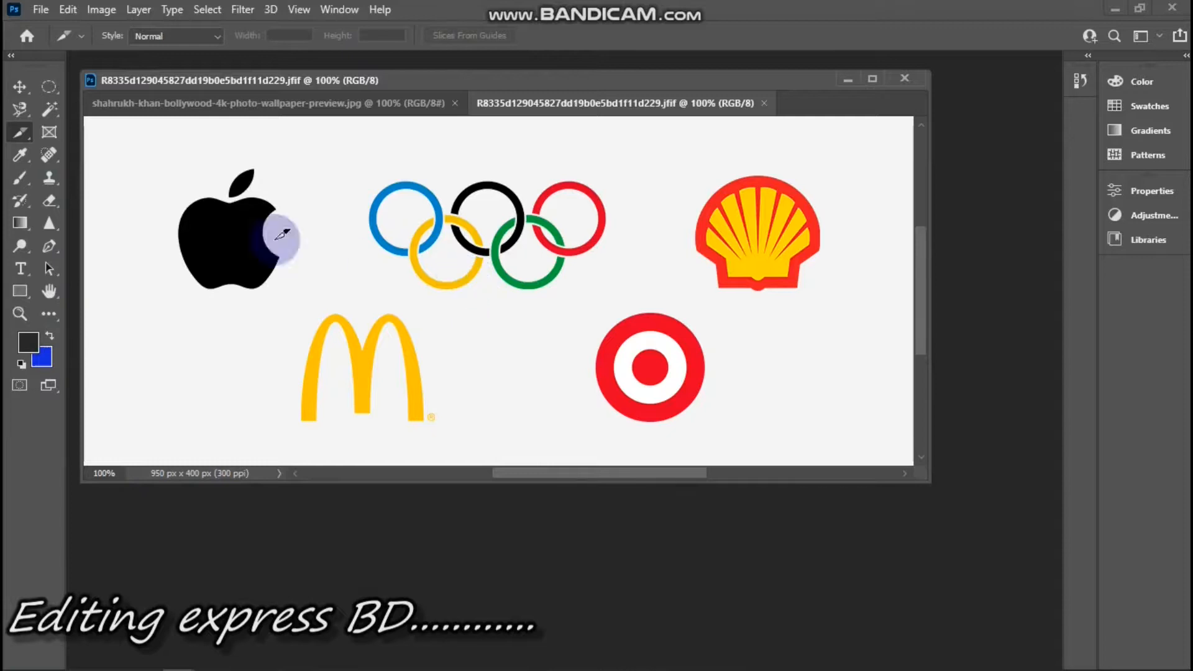
Draw a separate slice around each of the Apple, Olympic rings, Shell, Target and McDonald's logos
{"action": "left_click", "coordinate": [21, 132]}
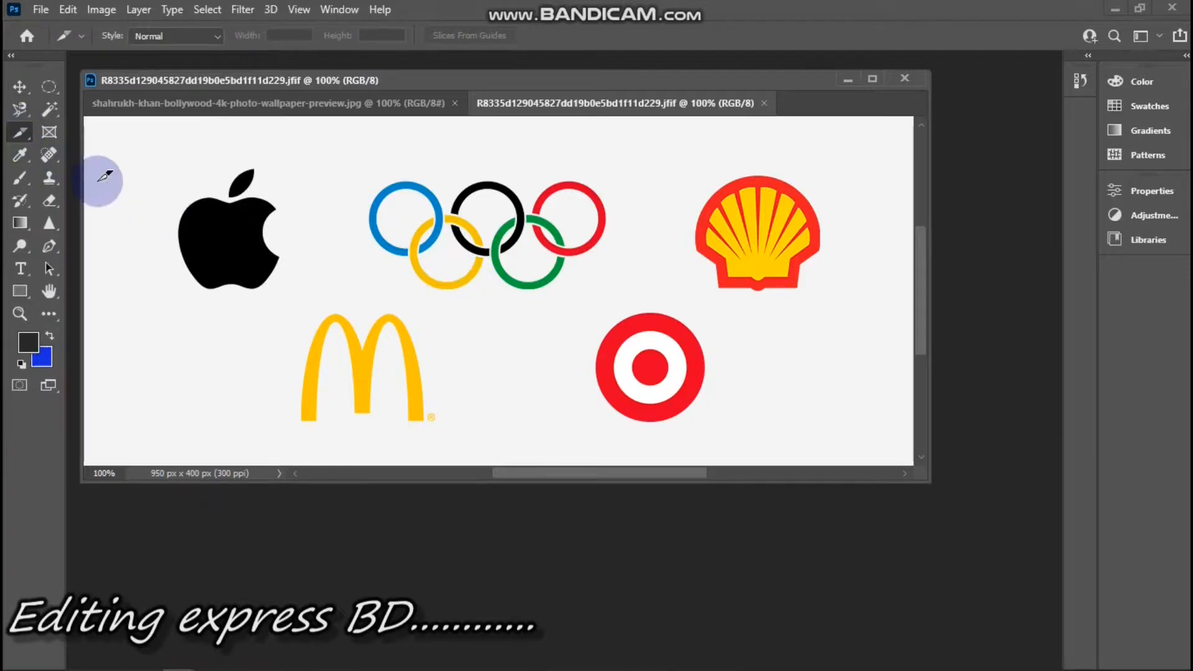
{"action": "left_click_drag", "start_coordinate": [143, 146], "coordinate": [305, 290]}
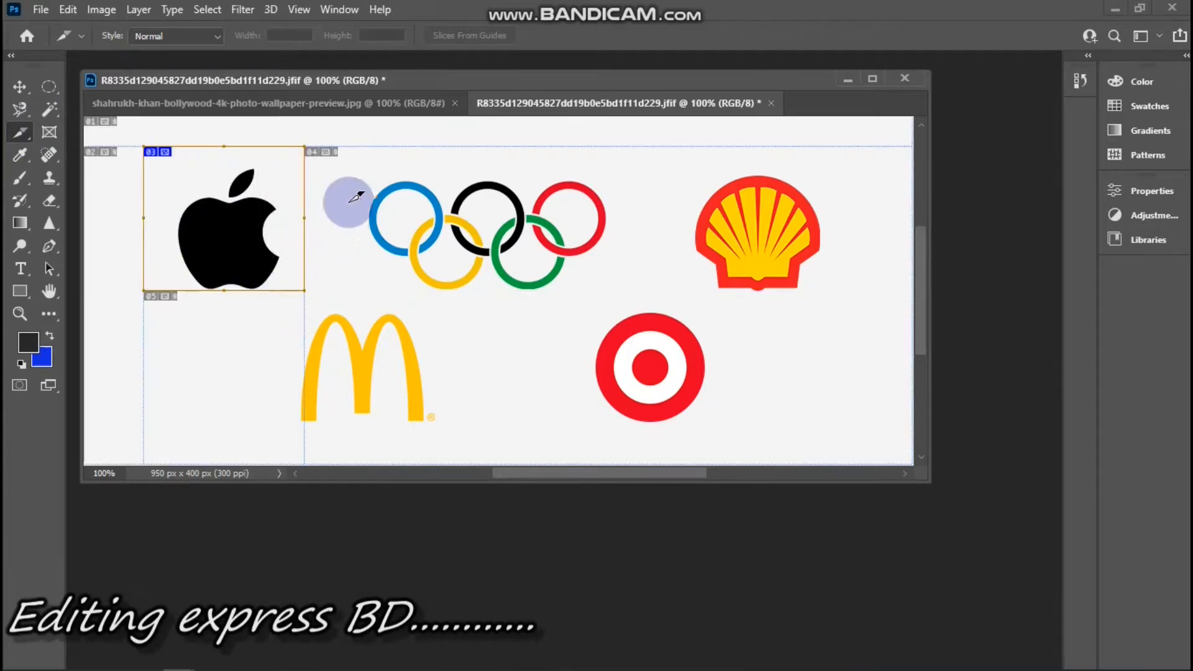
{"action": "left_click_drag", "start_coordinate": [351, 146], "coordinate": [627, 298]}
{"action": "left_click_drag", "start_coordinate": [670, 158], "coordinate": [846, 304]}
{"action": "left_click_drag", "start_coordinate": [558, 320], "coordinate": [768, 415]}
{"action": "left_click_drag", "start_coordinate": [243, 303], "coordinate": [473, 425]}
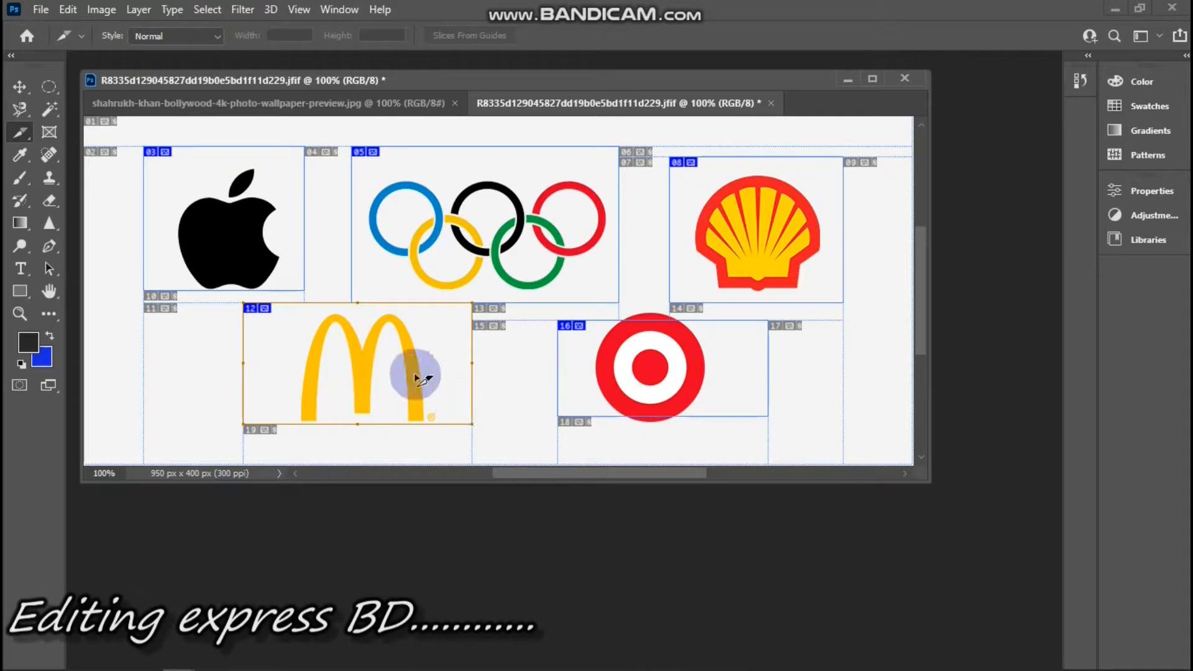
Rename the slice around the Olympic rings as arga in its slice options
{"action": "right_click", "coordinate": [470, 170]}
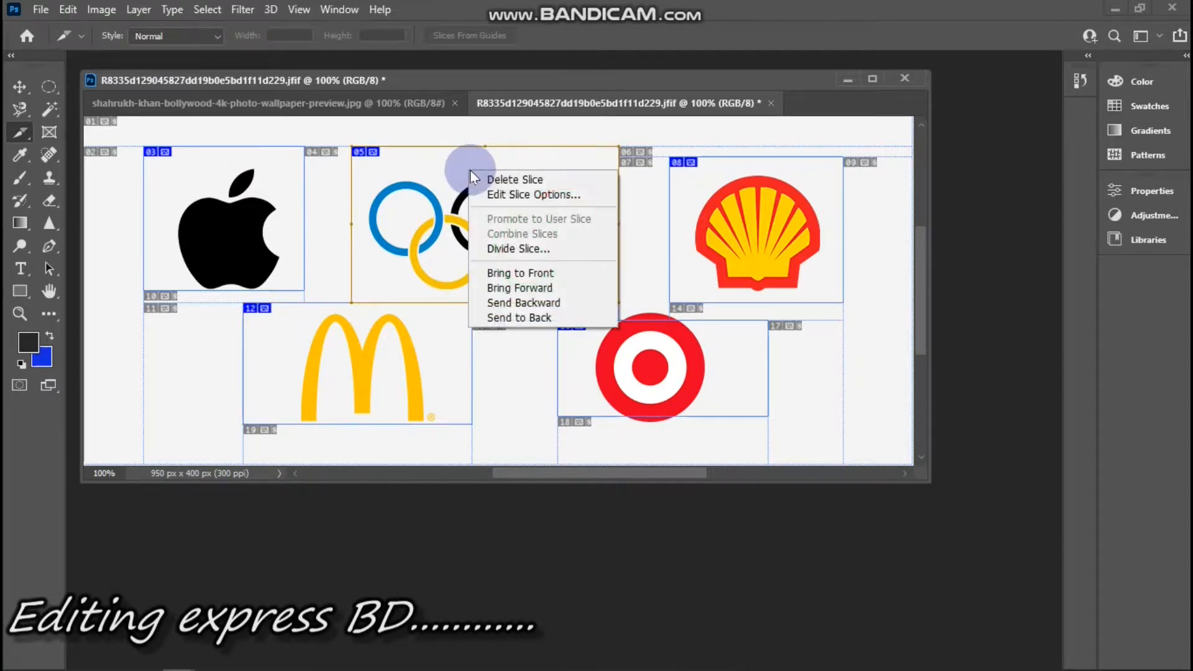
{"action": "left_click", "coordinate": [513, 194]}
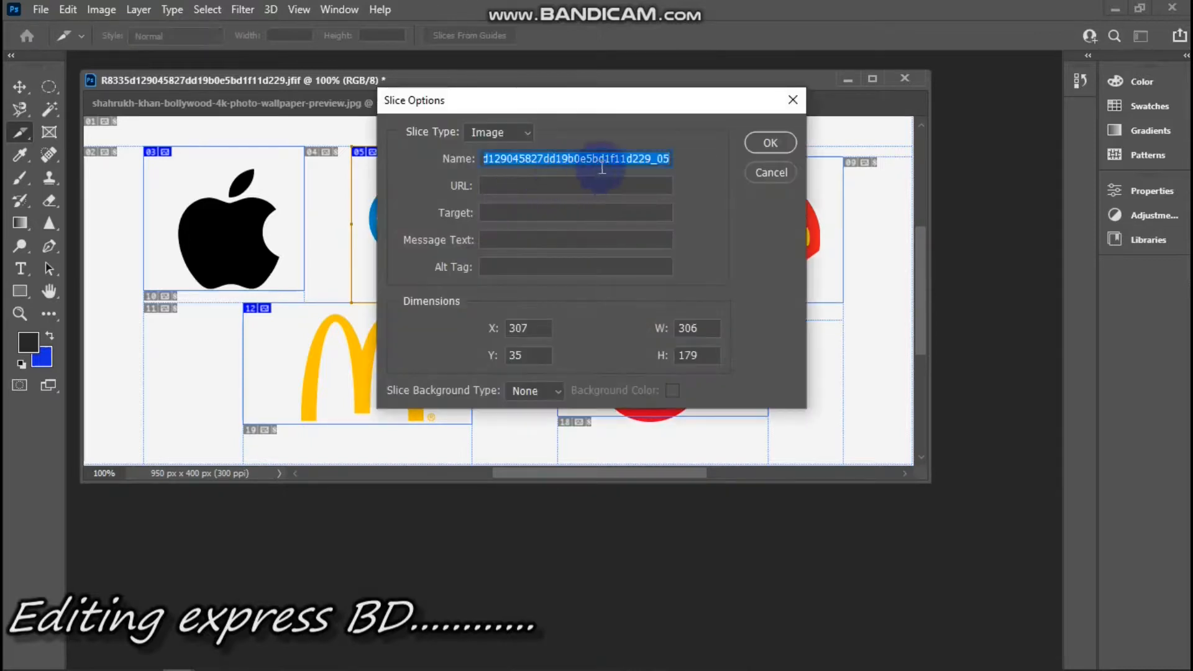
{"action": "key", "text": "BackSpace"}
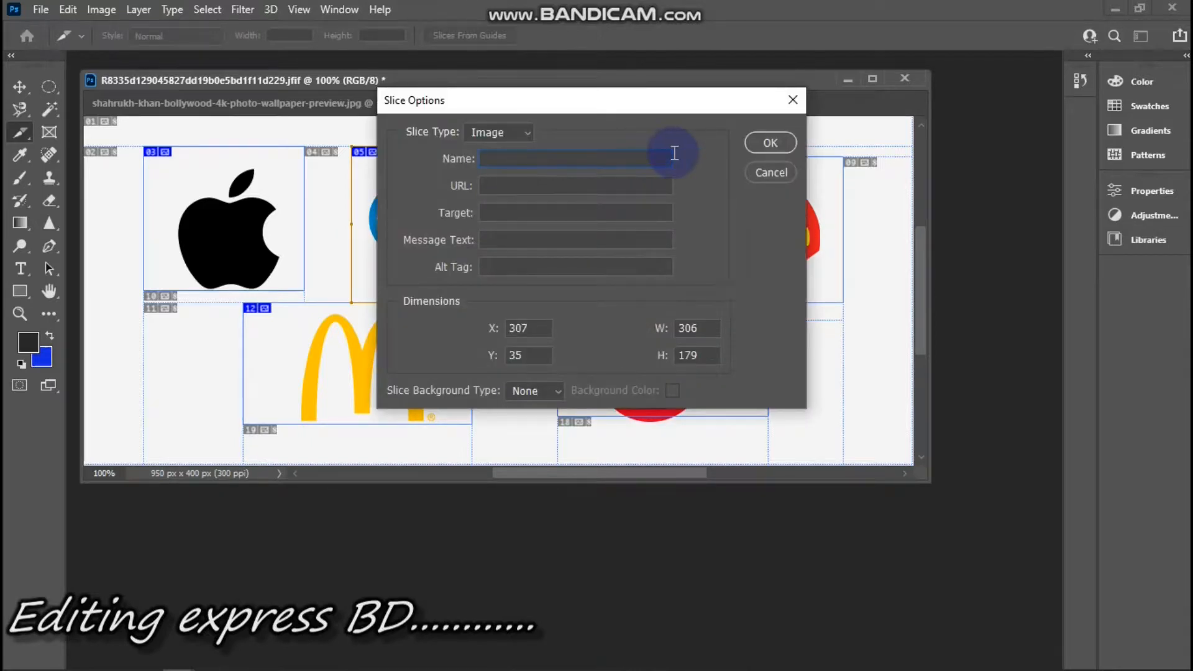
{"action": "type", "text": "ar"}
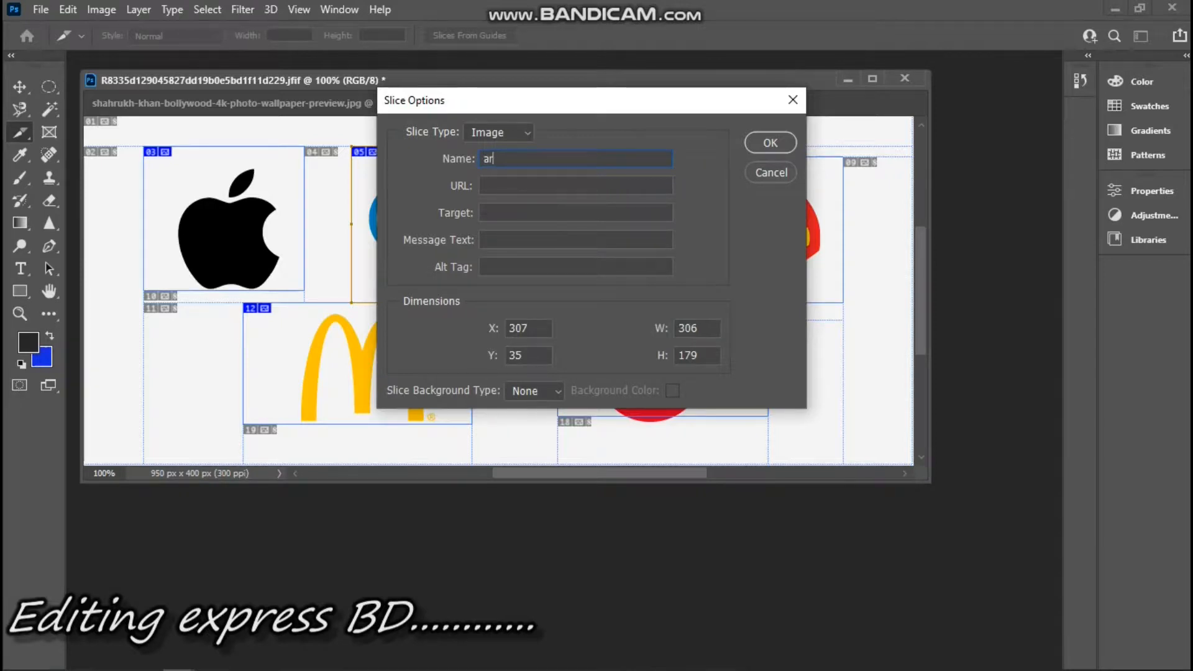
{"action": "type", "text": "ga"}
{"action": "left_click", "coordinate": [765, 142]}
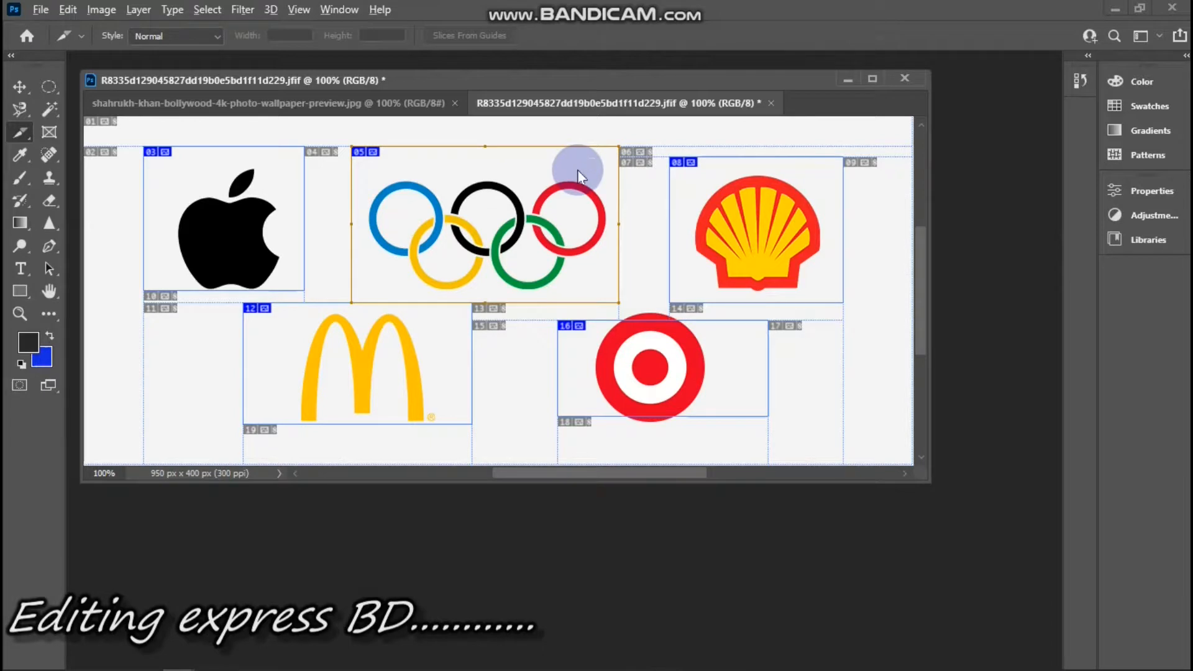
Start a Save for Web export of the sliced logo image as GIF and choose the Downloads folder as the destination
{"action": "key", "text": "ctrl+alt+shift+s"}
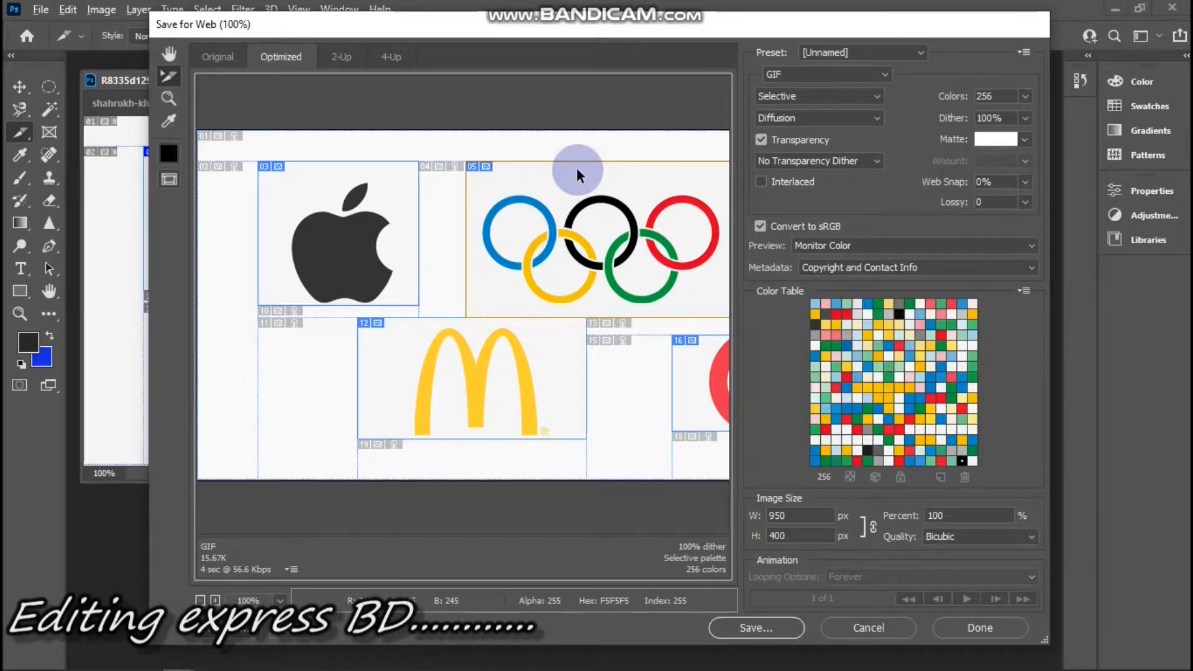
{"action": "left_click", "coordinate": [774, 631]}
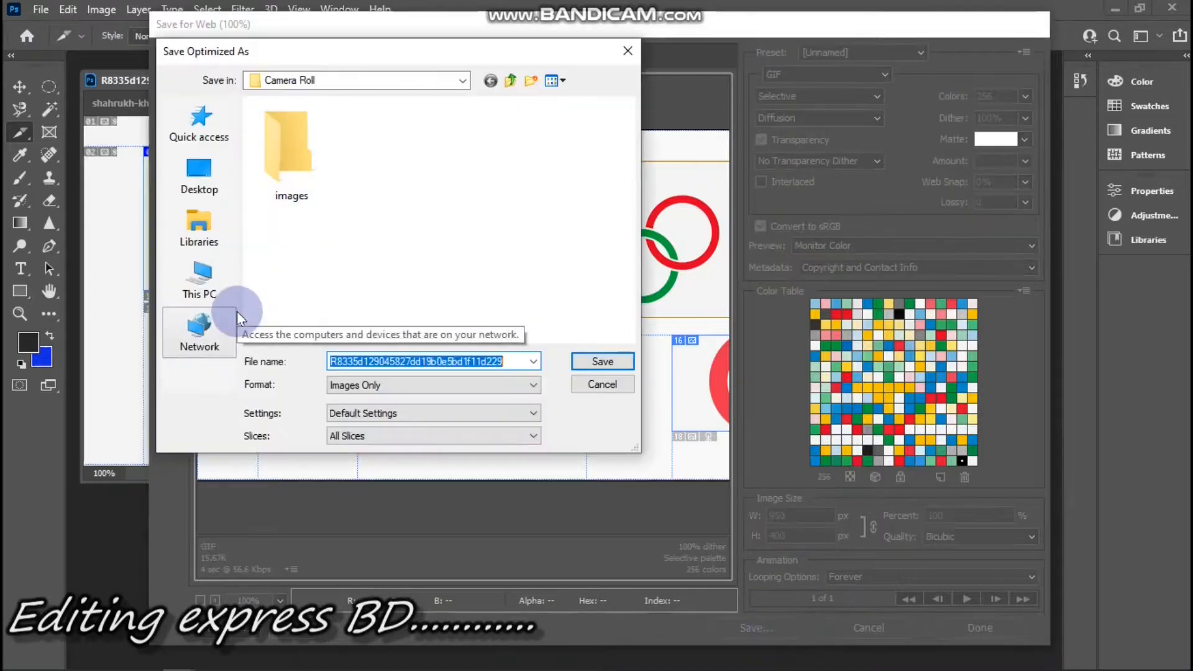
{"action": "left_click", "coordinate": [224, 286]}
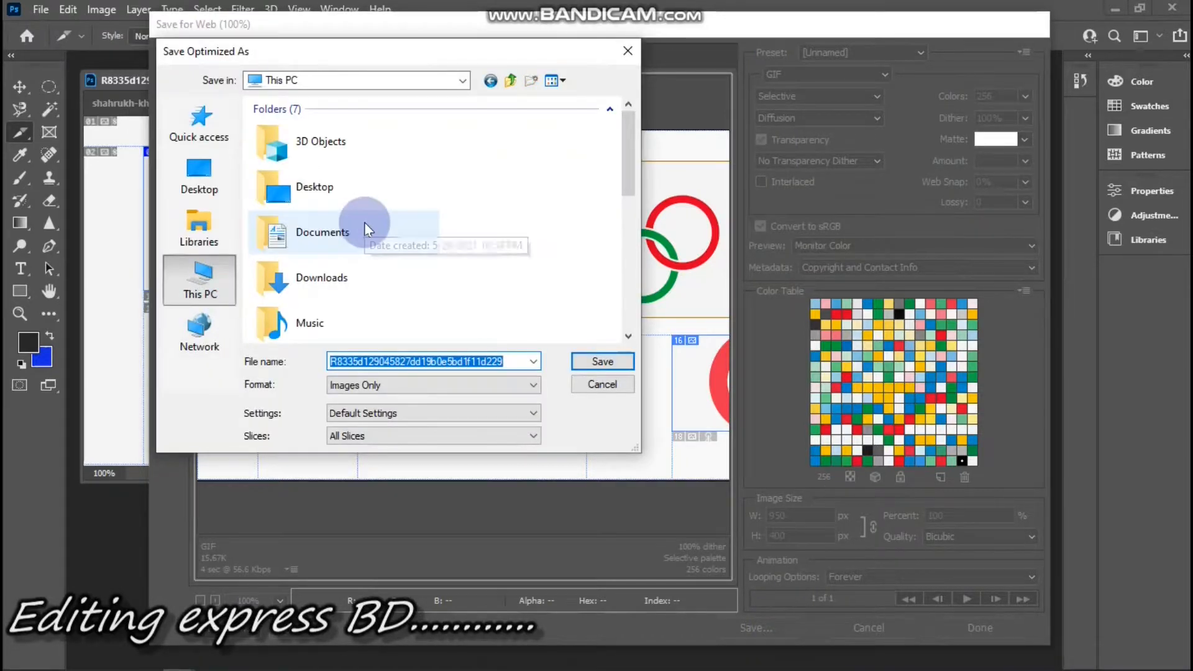
{"action": "left_click", "coordinate": [415, 270]}
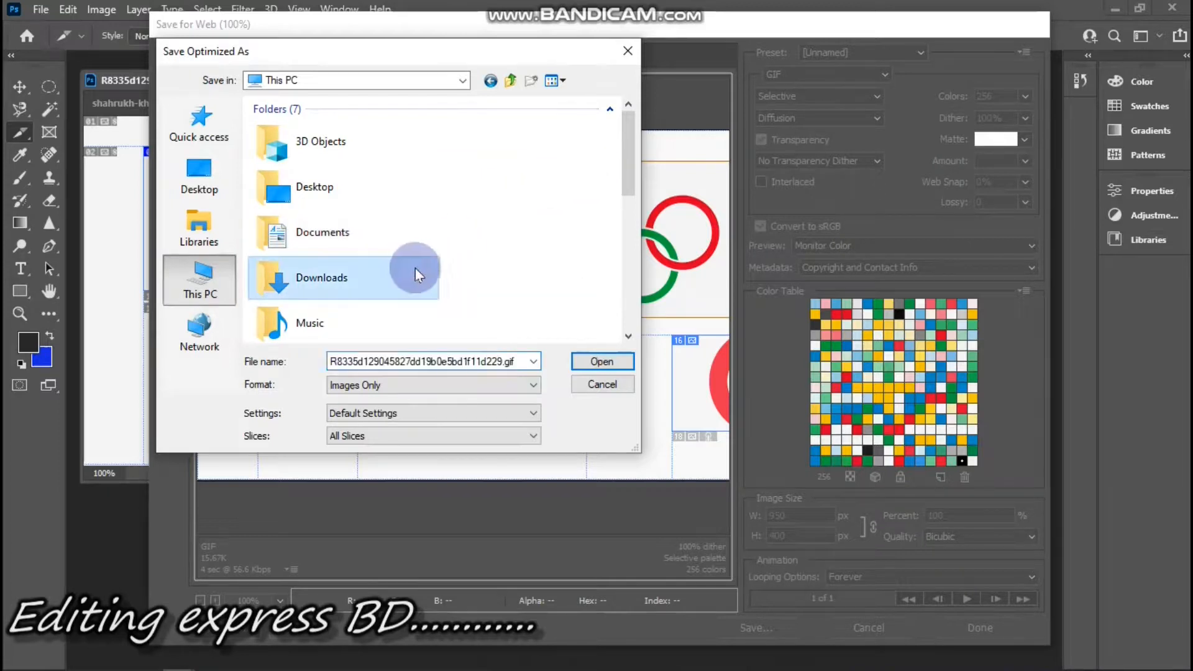
{"action": "double_click", "coordinate": [383, 289]}
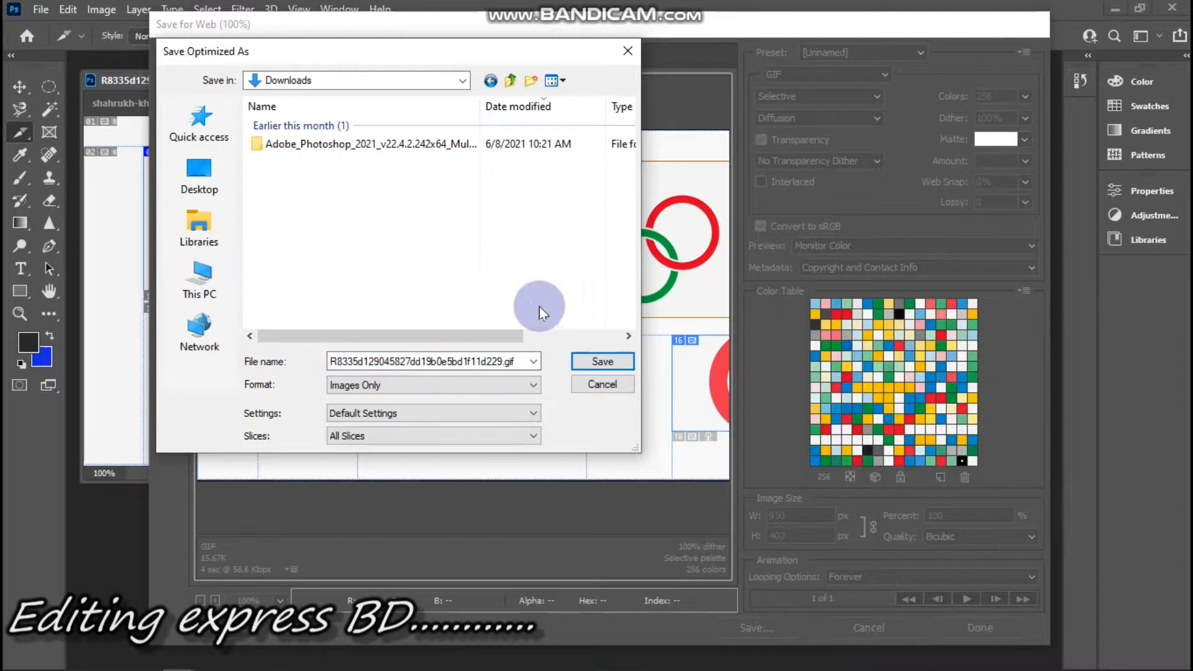
Create a folder named slice in Downloads and save all slices into it as images only with the default settings
{"action": "right_click", "coordinate": [415, 219]}
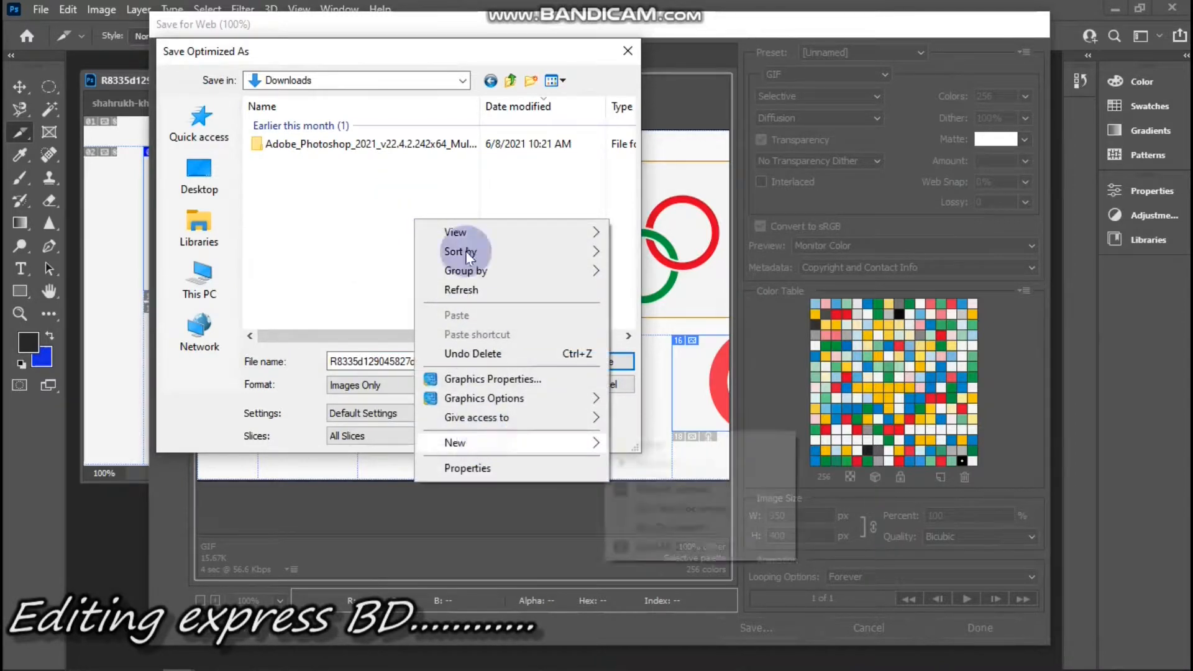
{"action": "mouse_move", "coordinate": [479, 441]}
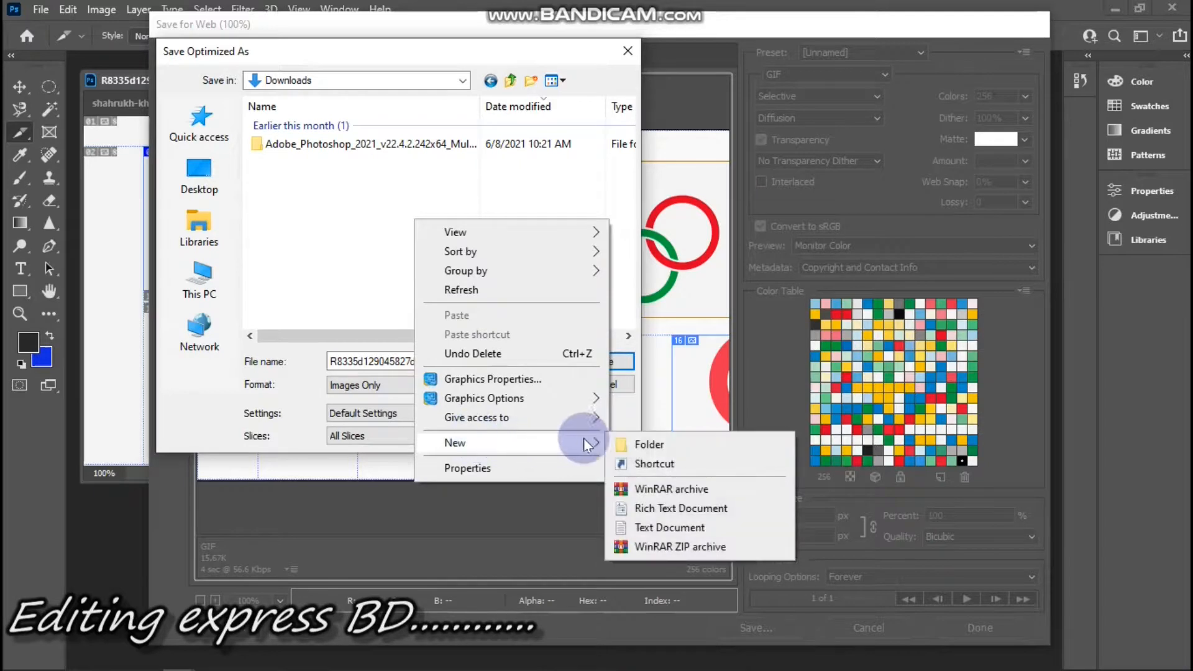
{"action": "left_click", "coordinate": [622, 444]}
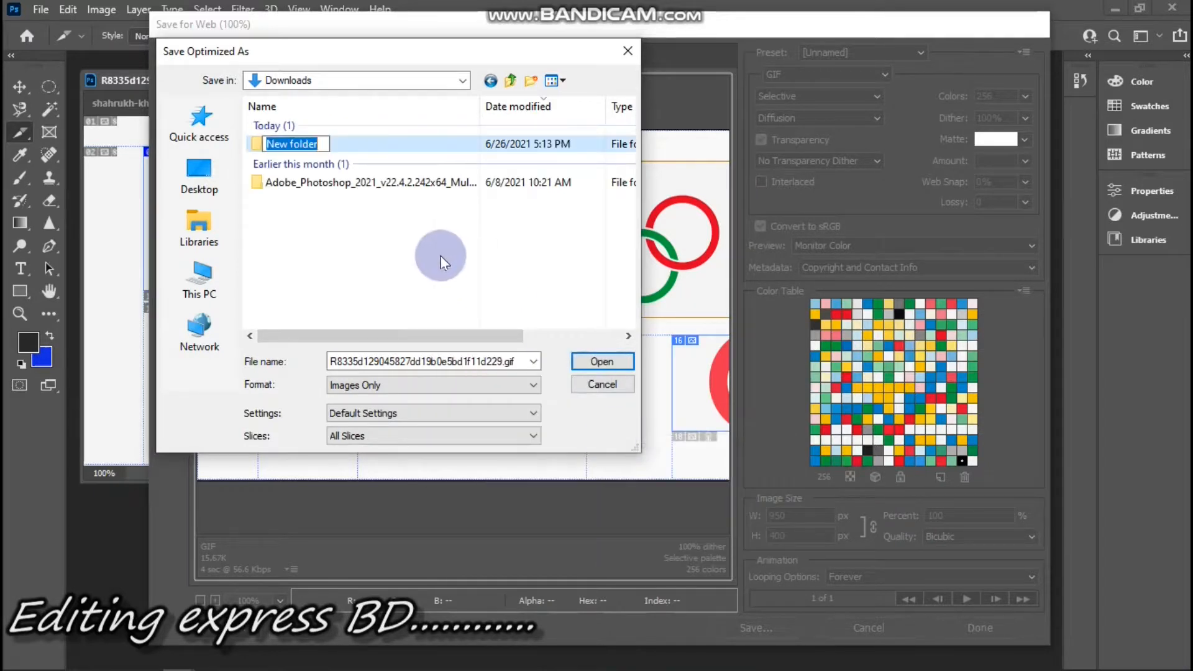
{"action": "key", "text": "BackSpace"}
{"action": "type", "text": "slice"}
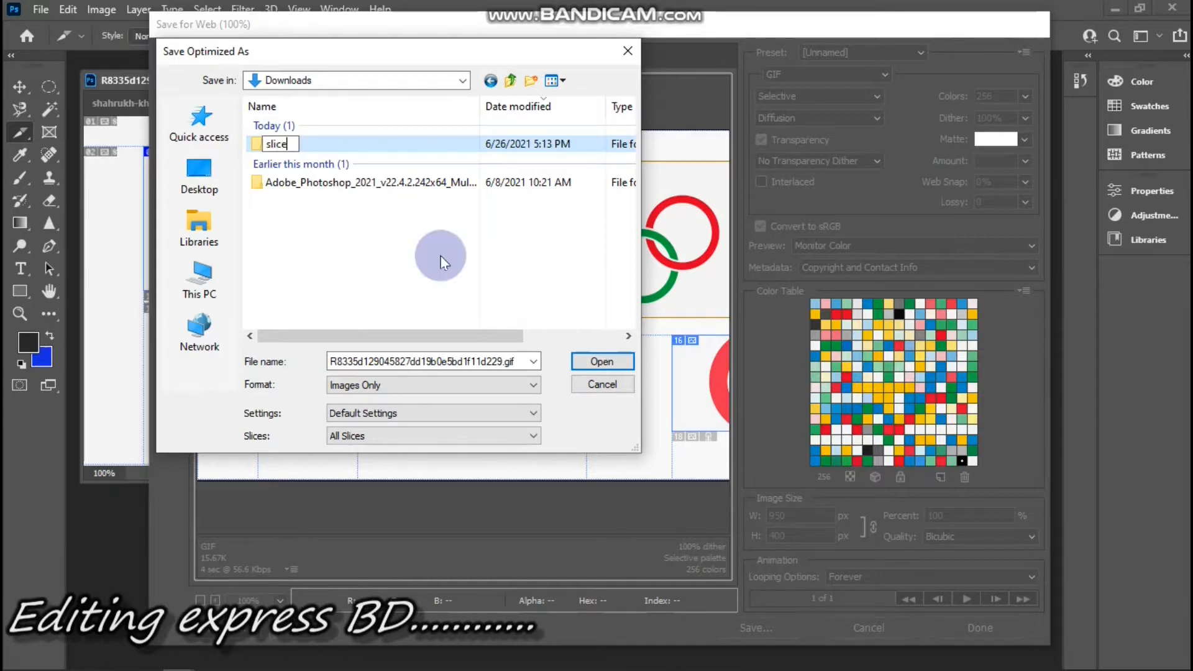
{"action": "key", "text": "Return"}
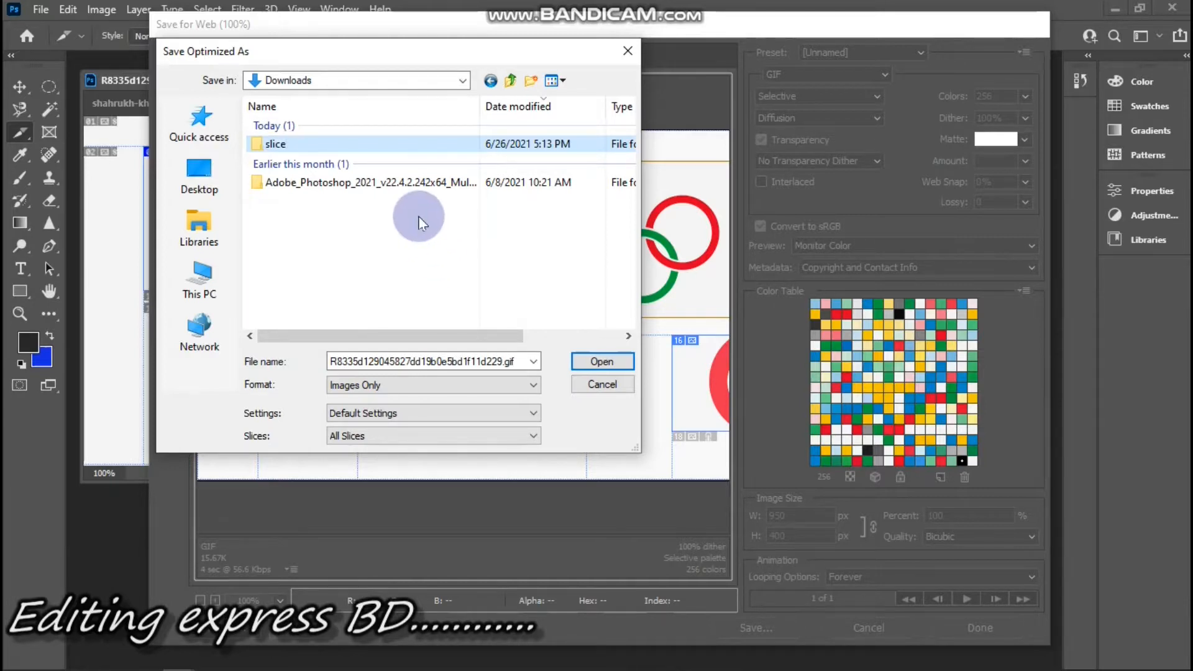
{"action": "double_click", "coordinate": [384, 153]}
{"action": "left_click", "coordinate": [613, 366]}
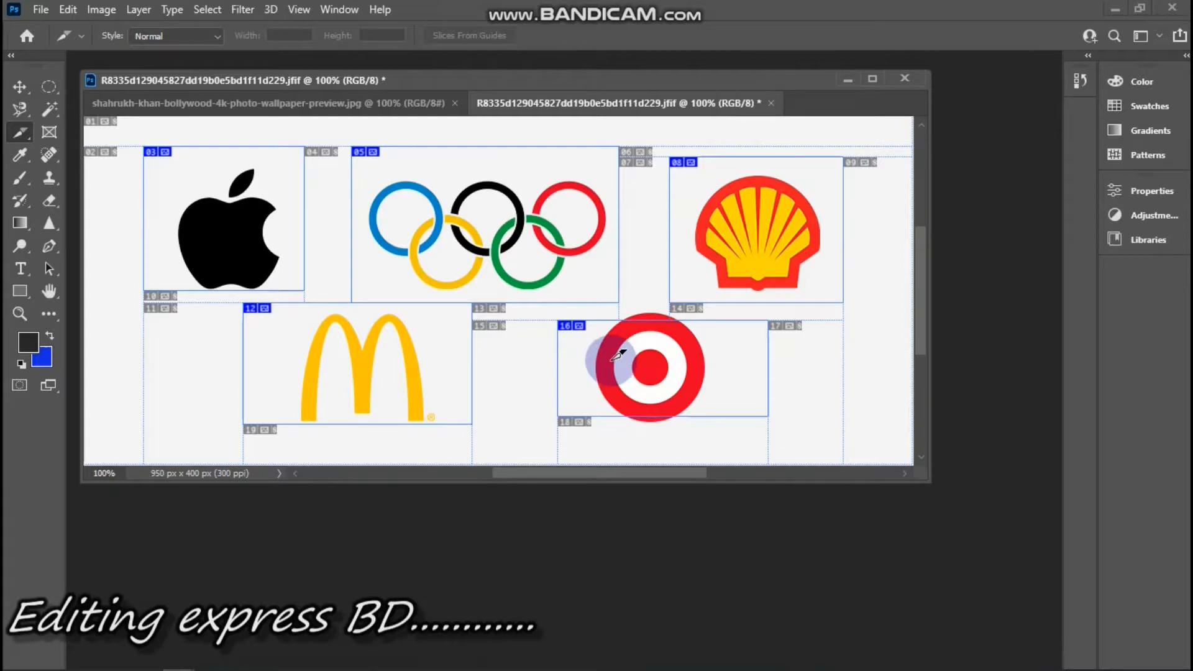
With the Slice Select tool, move the Target slice up toward the Shell logo and back, and shift the McDonald's slice down and left
{"action": "left_click", "coordinate": [20, 132]}
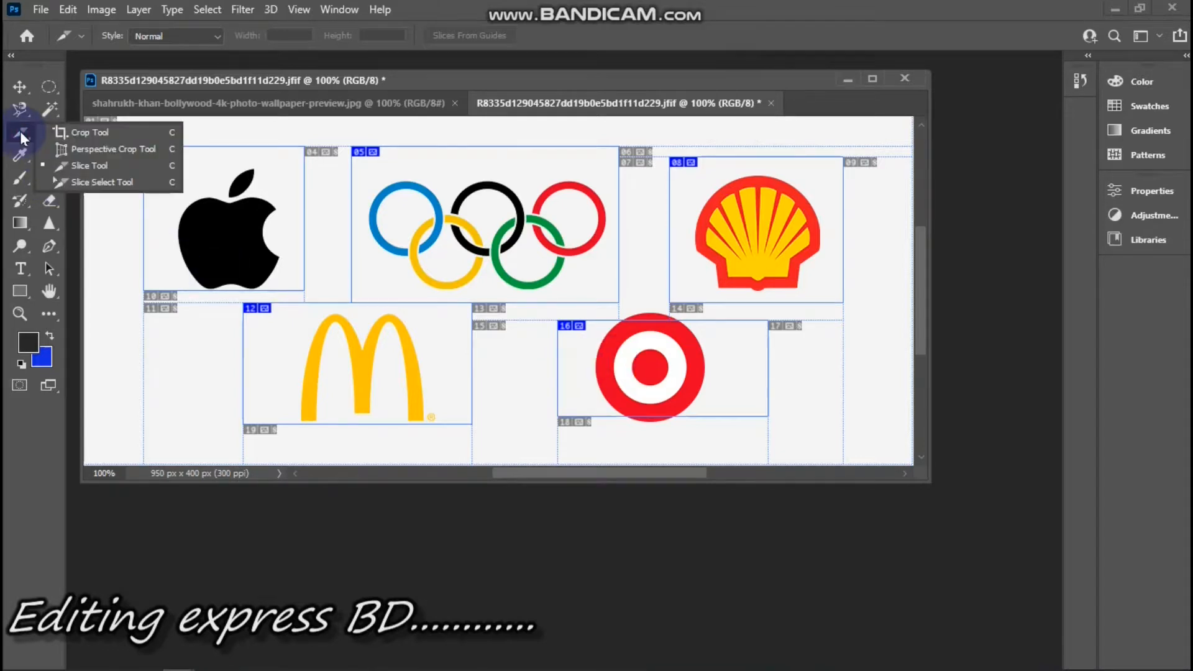
{"action": "left_click", "coordinate": [89, 182]}
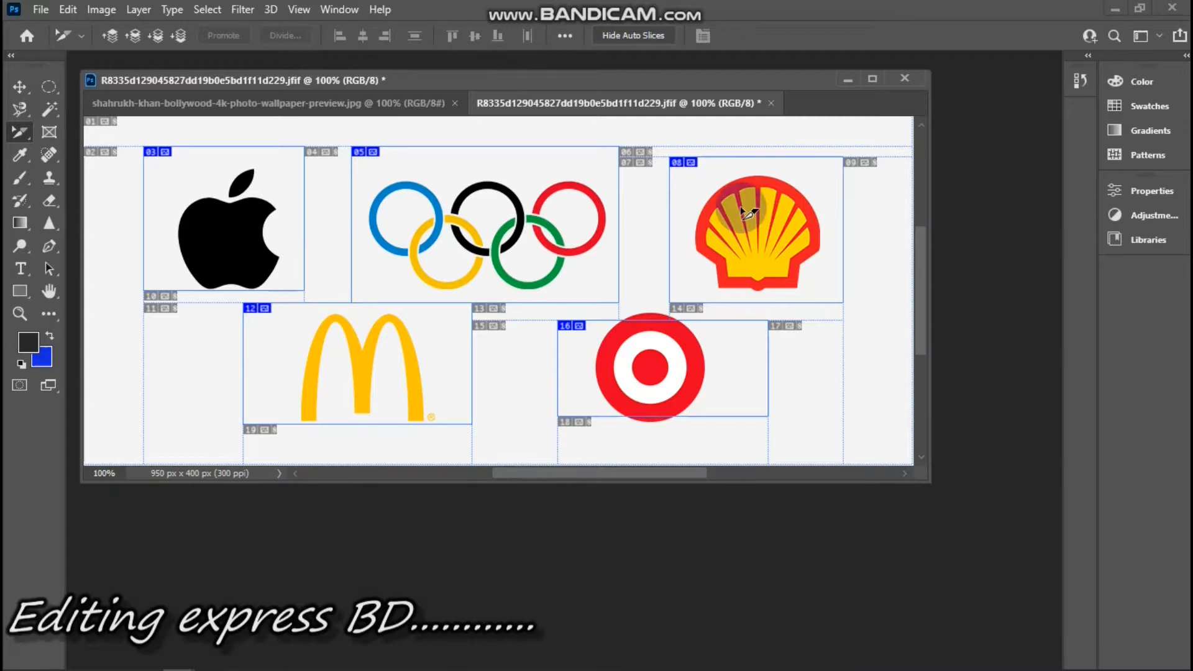
{"action": "left_click", "coordinate": [659, 340]}
{"action": "left_click_drag", "start_coordinate": [659, 340], "coordinate": [723, 232]}
{"action": "left_click_drag", "start_coordinate": [696, 231], "coordinate": [641, 316]}
{"action": "left_click_drag", "start_coordinate": [439, 329], "coordinate": [335, 354]}
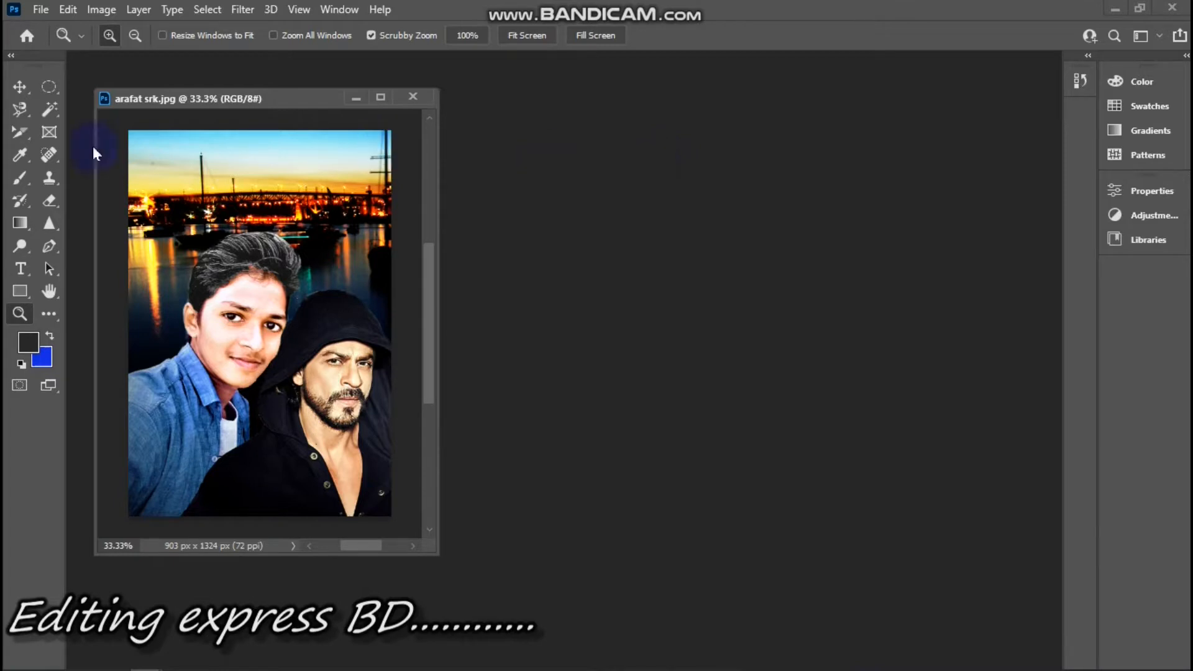
Activate the Frame tool, create a white 9 x 12 inch document at 300 ppi, and place its window beside the photo of the two men
{"action": "left_click", "coordinate": [49, 133]}
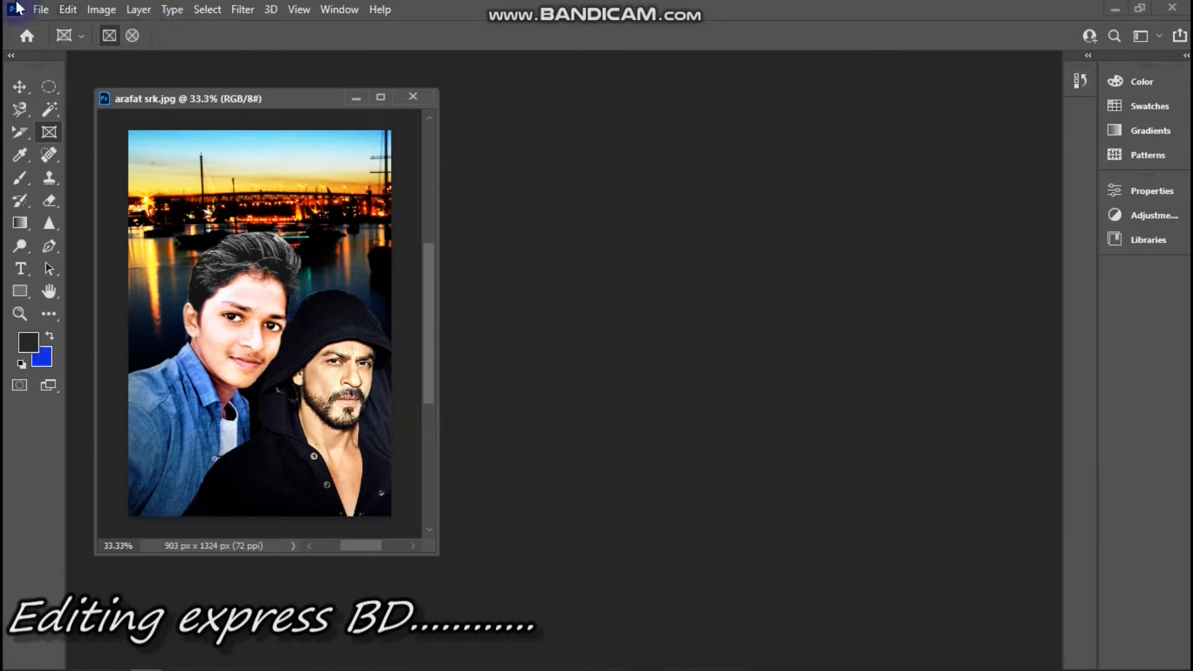
{"action": "left_click", "coordinate": [41, 9]}
{"action": "left_click", "coordinate": [61, 31]}
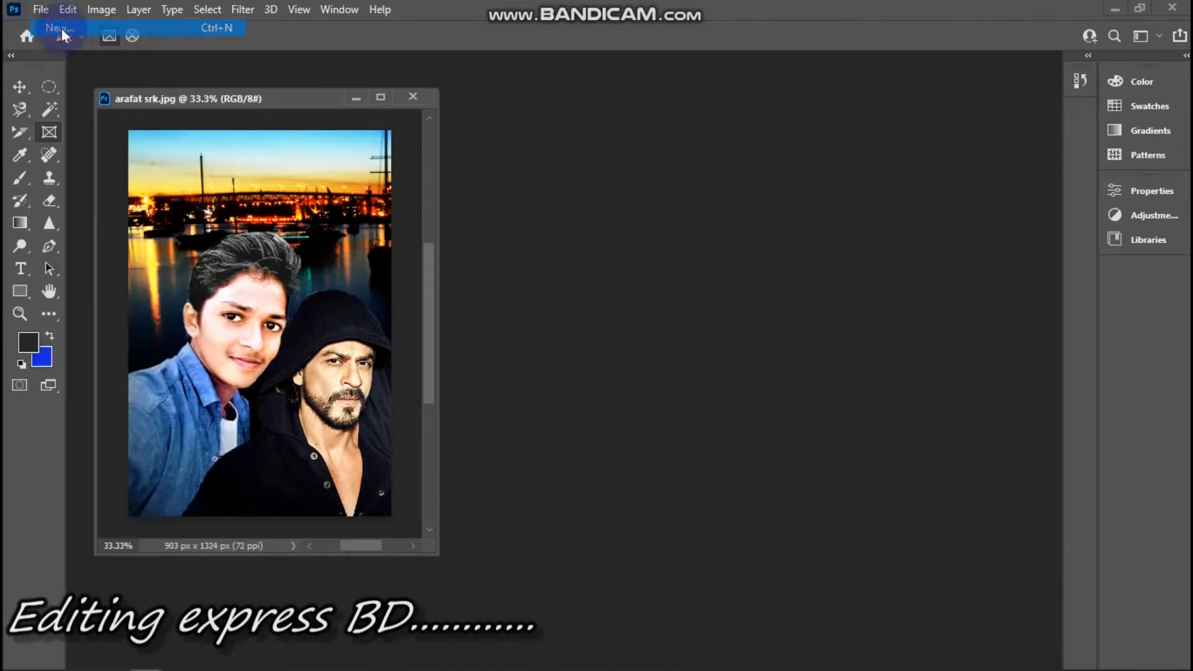
{"action": "left_click", "coordinate": [958, 612]}
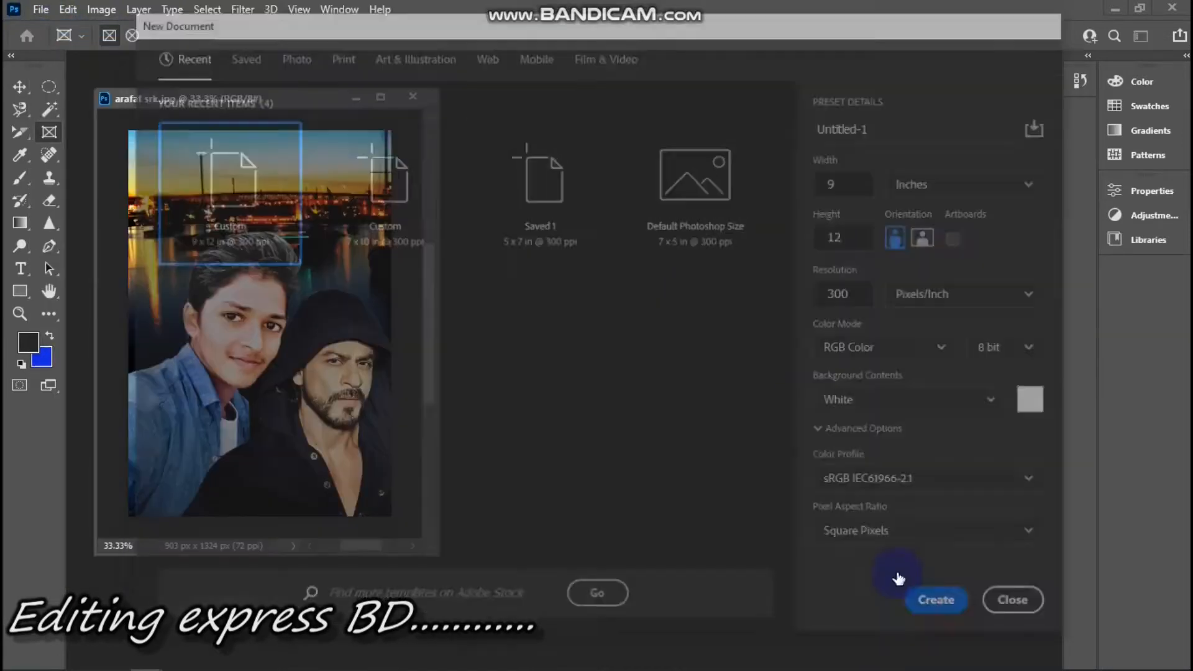
{"action": "left_click_drag", "start_coordinate": [349, 118], "coordinate": [640, 105]}
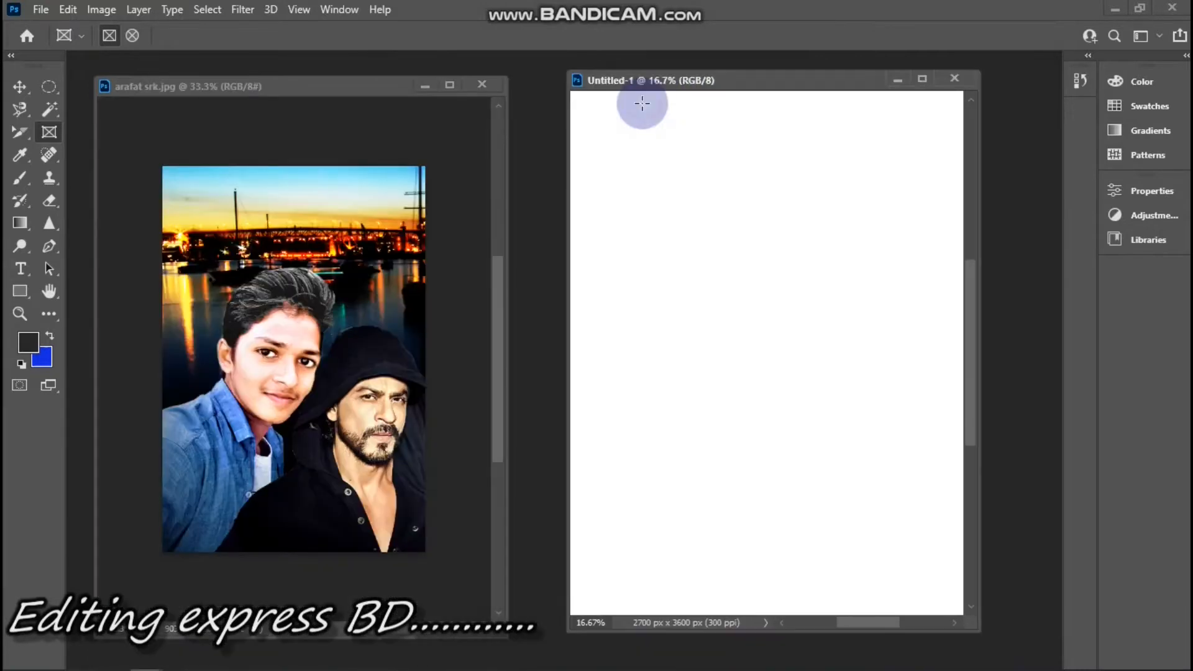
{"action": "left_click", "coordinate": [599, 174]}
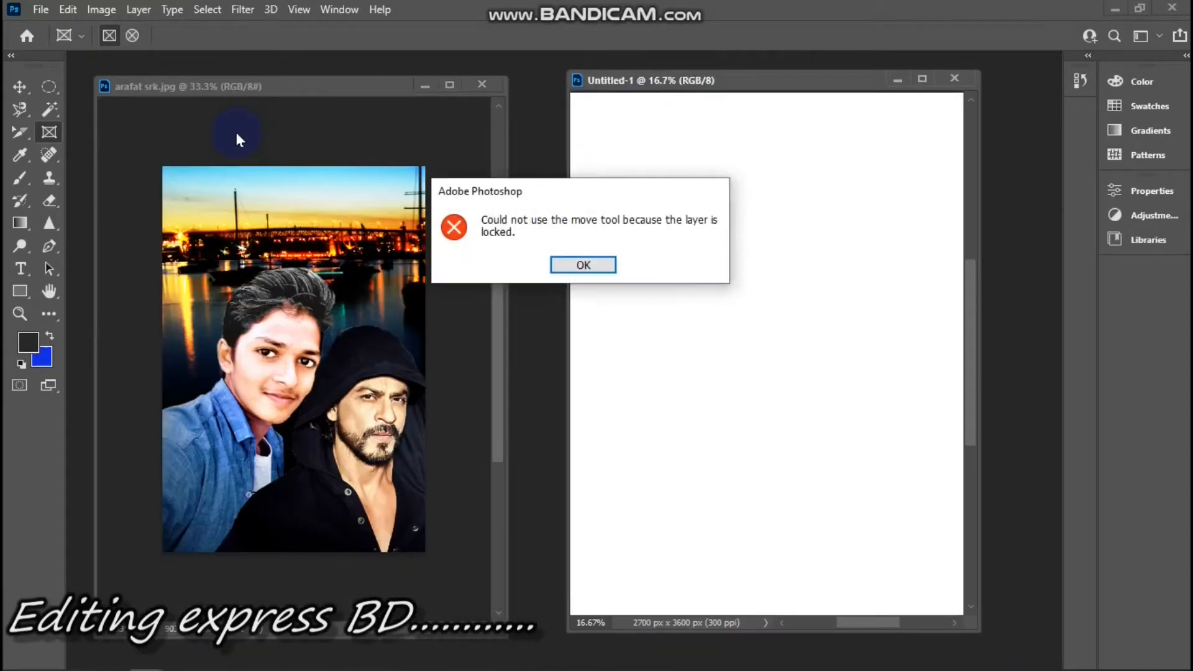
{"action": "left_click", "coordinate": [570, 265]}
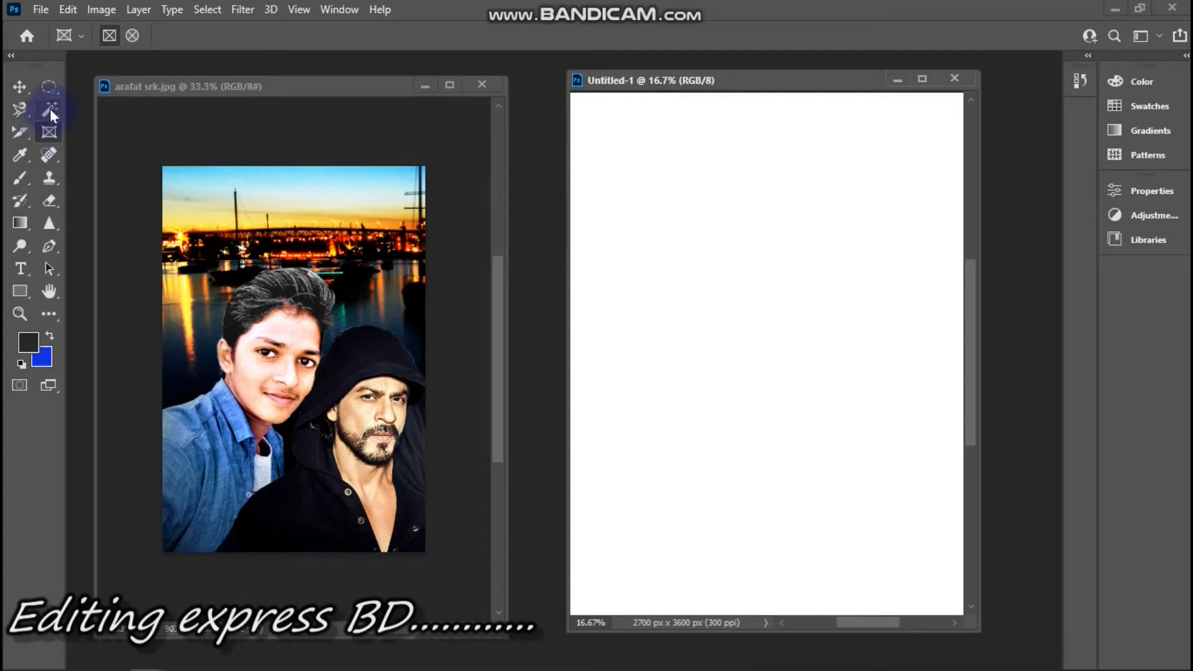
Draw a rectangular frame in the middle of the blank document and adjust its edges to a nearly square shape
{"action": "left_click", "coordinate": [109, 36]}
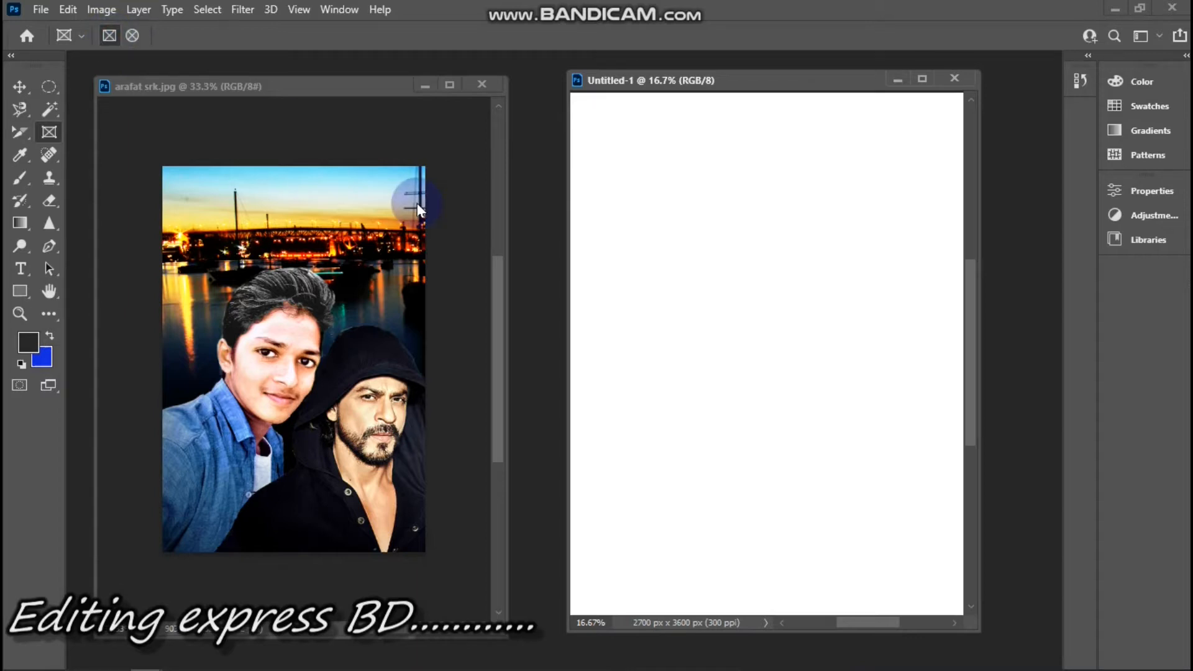
{"action": "left_click_drag", "start_coordinate": [618, 139], "coordinate": [918, 526]}
{"action": "left_click_drag", "start_coordinate": [766, 526], "coordinate": [762, 457]}
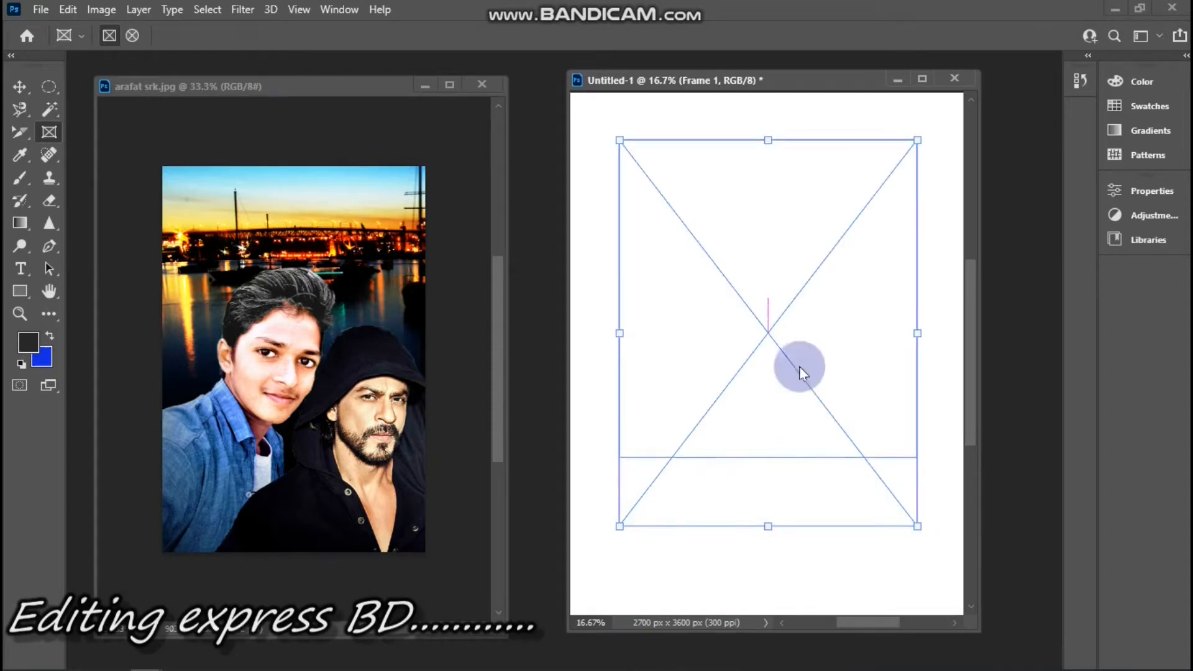
{"action": "left_click_drag", "start_coordinate": [920, 302], "coordinate": [935, 301]}
{"action": "left_click_drag", "start_coordinate": [777, 462], "coordinate": [778, 490]}
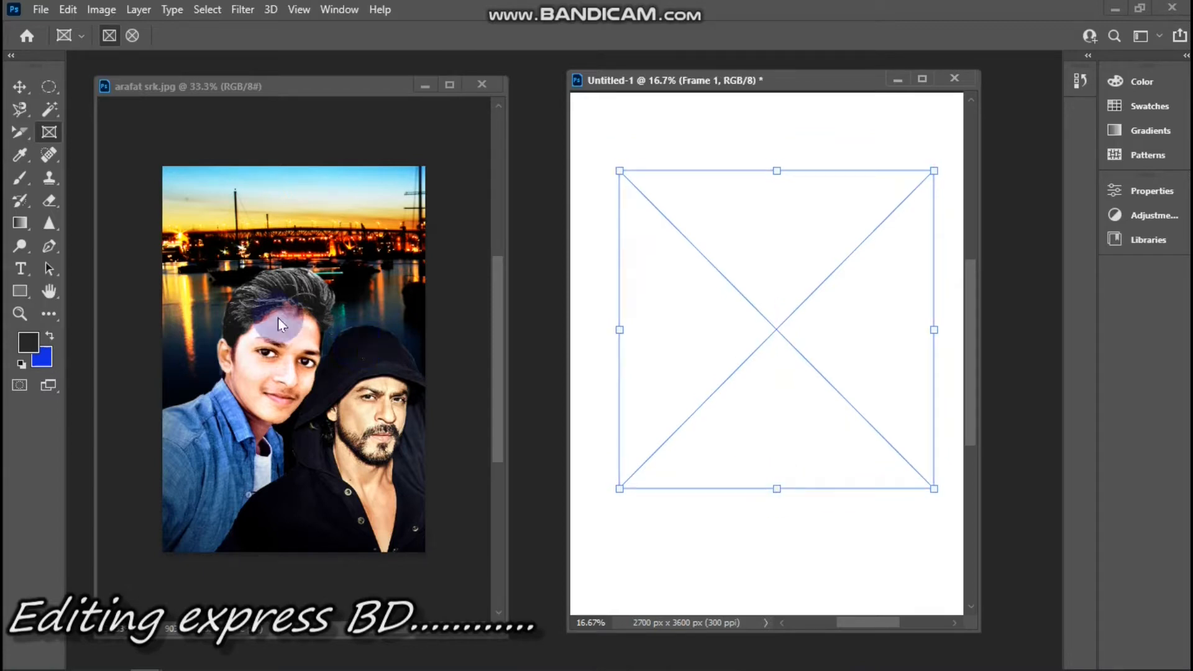
Place the photo of the two men inside the rectangular frame and enlarge it to fill the frame's full width
{"action": "left_click", "coordinate": [20, 88]}
{"action": "left_click_drag", "start_coordinate": [262, 303], "coordinate": [637, 280]}
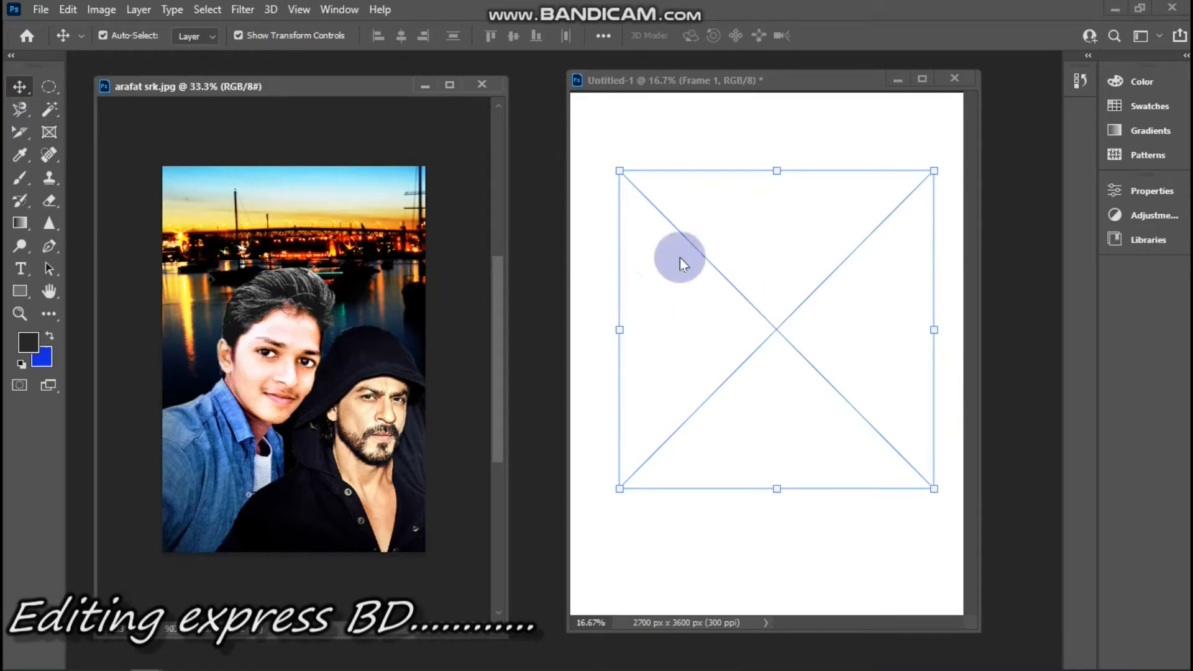
{"action": "left_click_drag", "start_coordinate": [311, 298], "coordinate": [751, 316]}
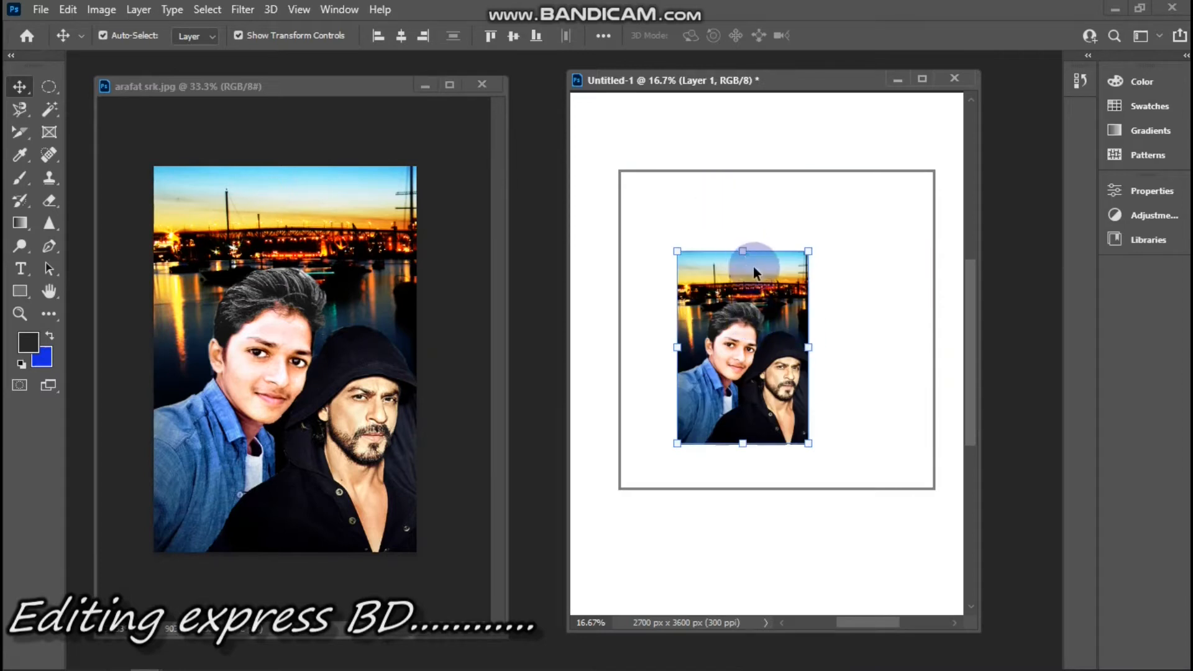
{"action": "left_click_drag", "start_coordinate": [743, 251], "coordinate": [715, 162]}
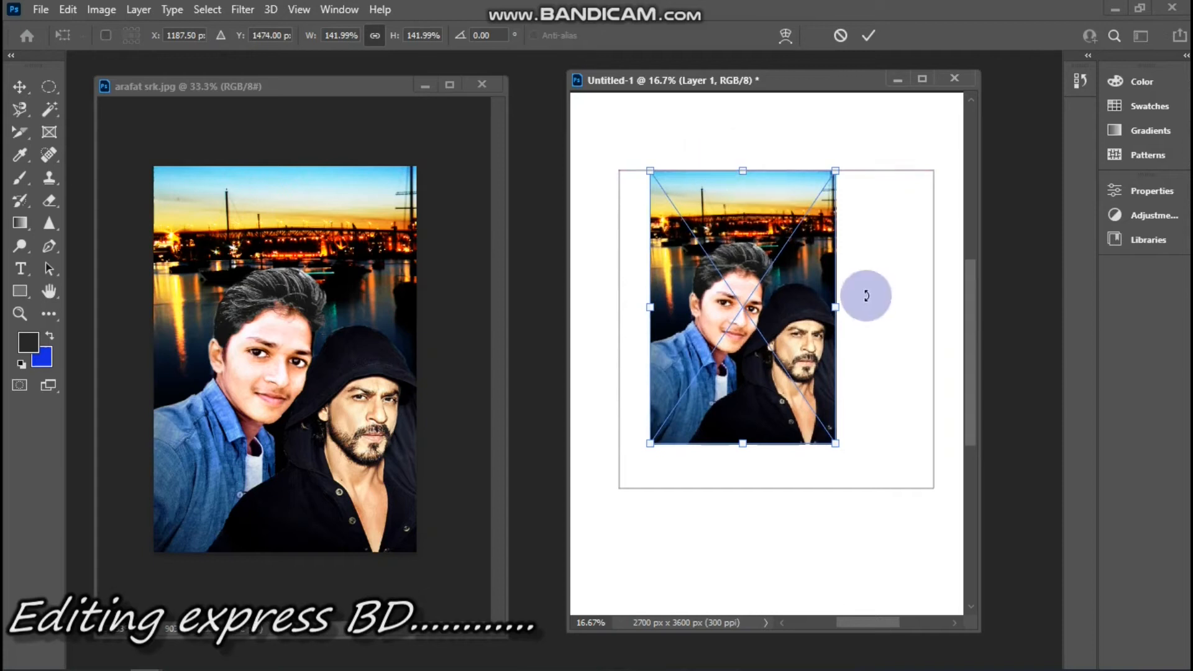
{"action": "left_click_drag", "start_coordinate": [845, 306], "coordinate": [938, 325]}
{"action": "left_click_drag", "start_coordinate": [650, 307], "coordinate": [609, 310]}
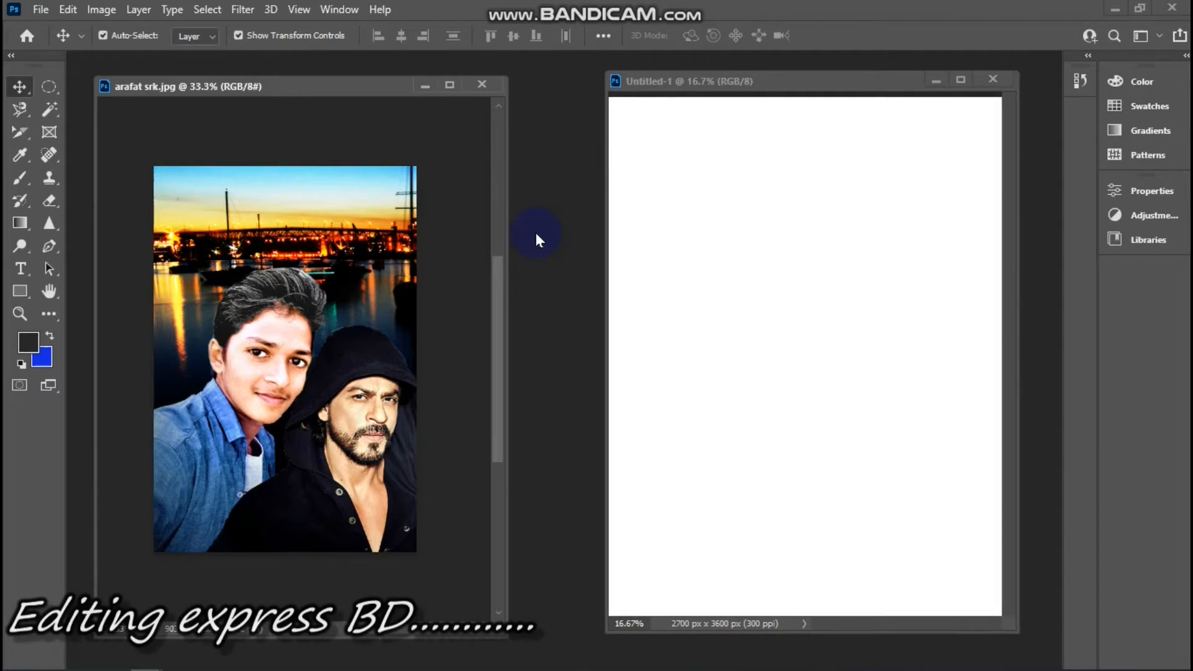
Draw a large, nearly circular elliptical frame in the middle of the blank document
{"action": "left_click", "coordinate": [56, 133]}
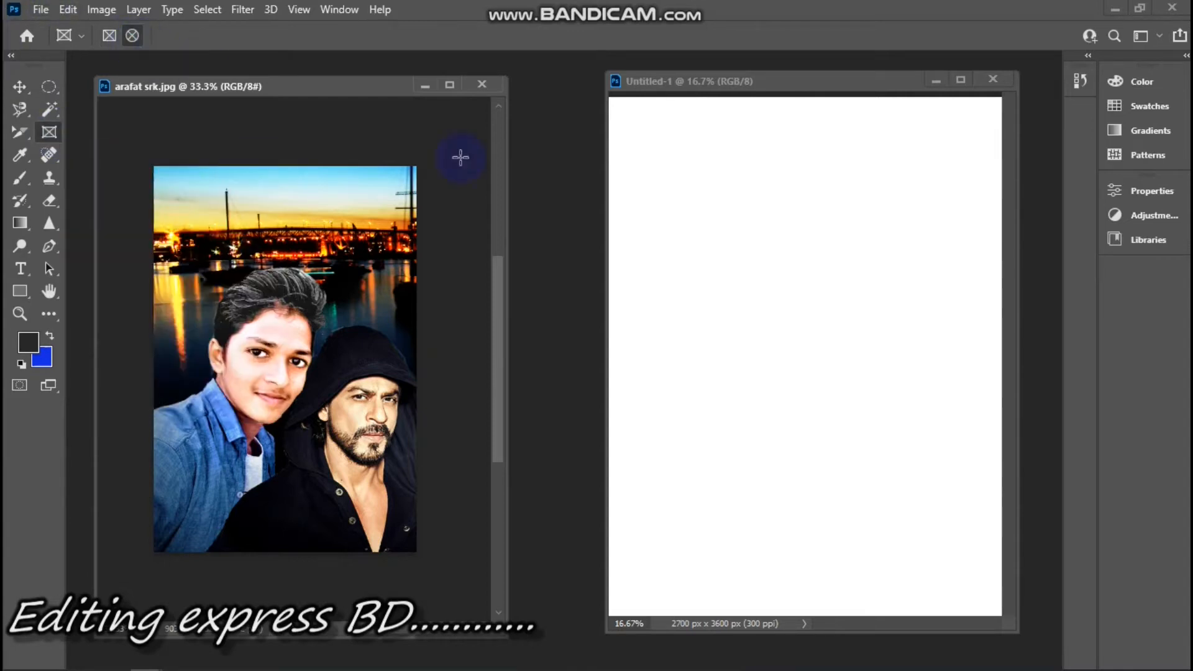
{"action": "left_click", "coordinate": [717, 206]}
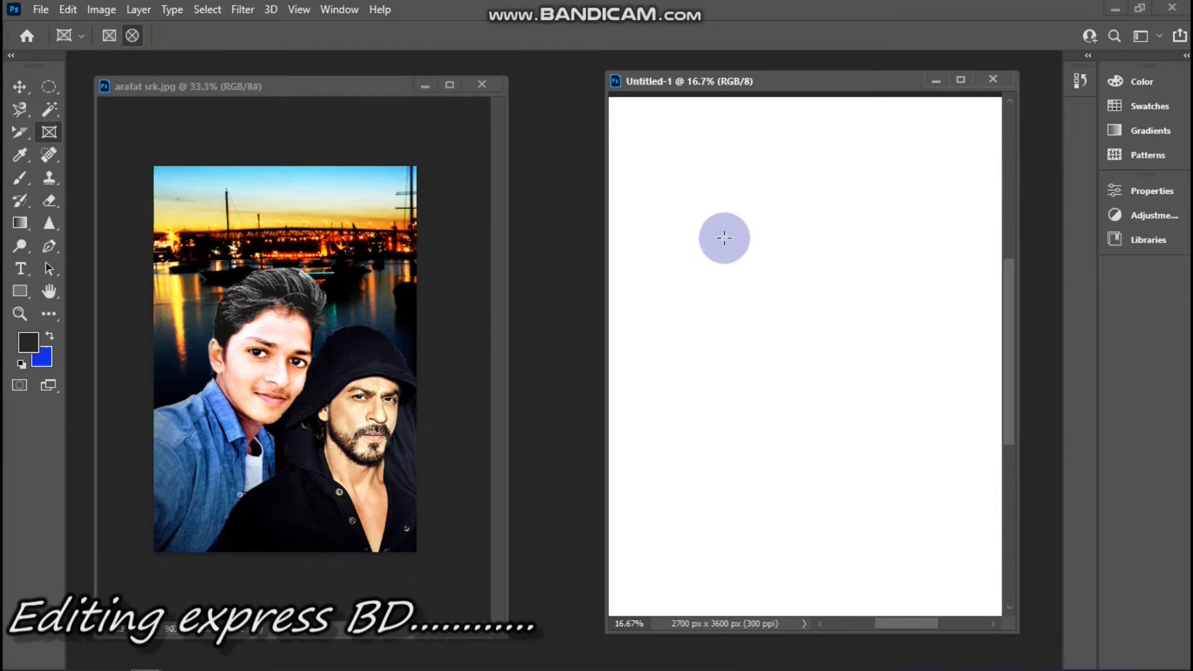
{"action": "left_click_drag", "start_coordinate": [657, 189], "coordinate": [972, 493]}
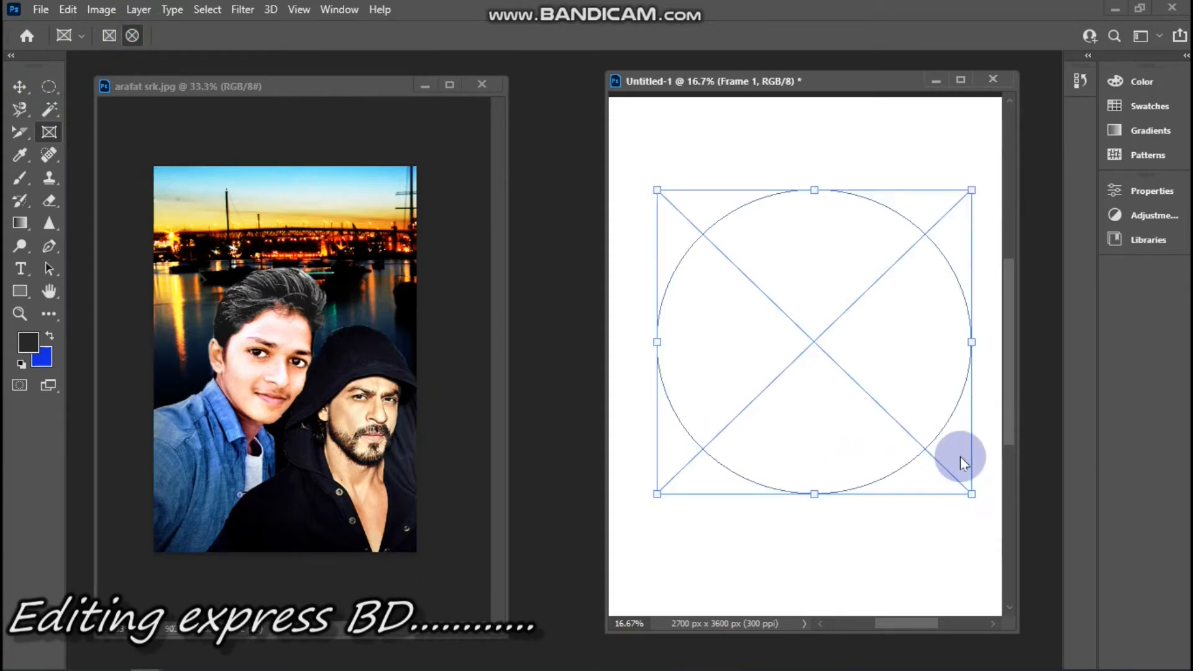
Place the photo of the two men inside the elliptical frame and scale it to 275.75% so both faces fill the circle
{"action": "left_click", "coordinate": [19, 86]}
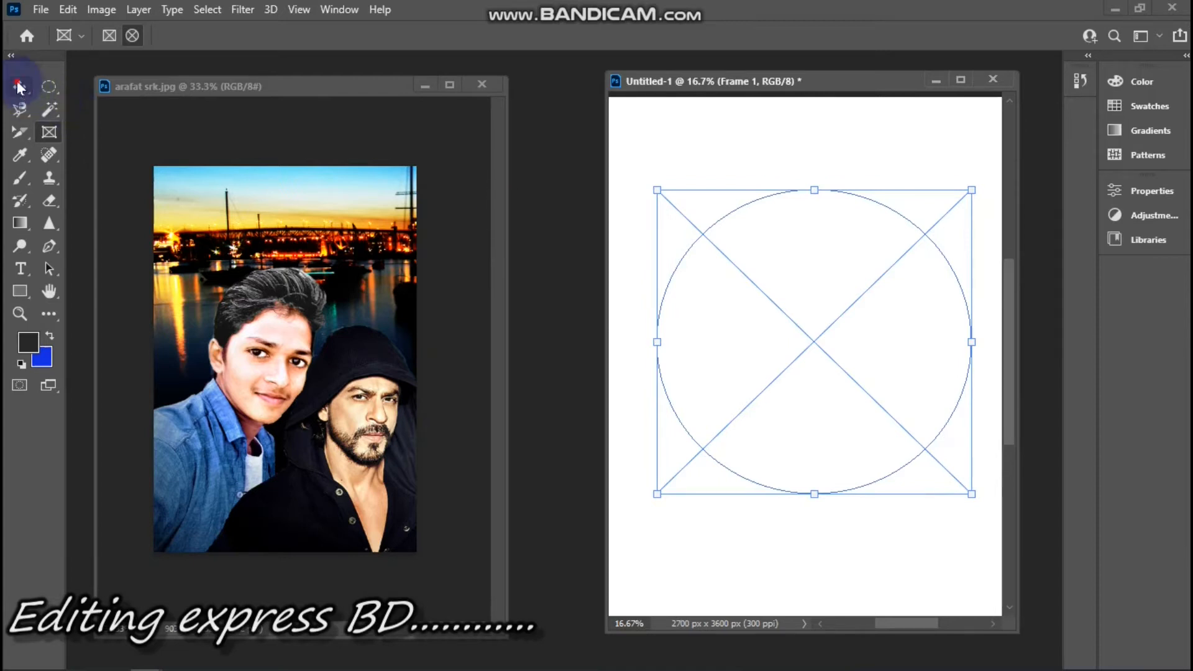
{"action": "left_click_drag", "start_coordinate": [234, 297], "coordinate": [732, 378]}
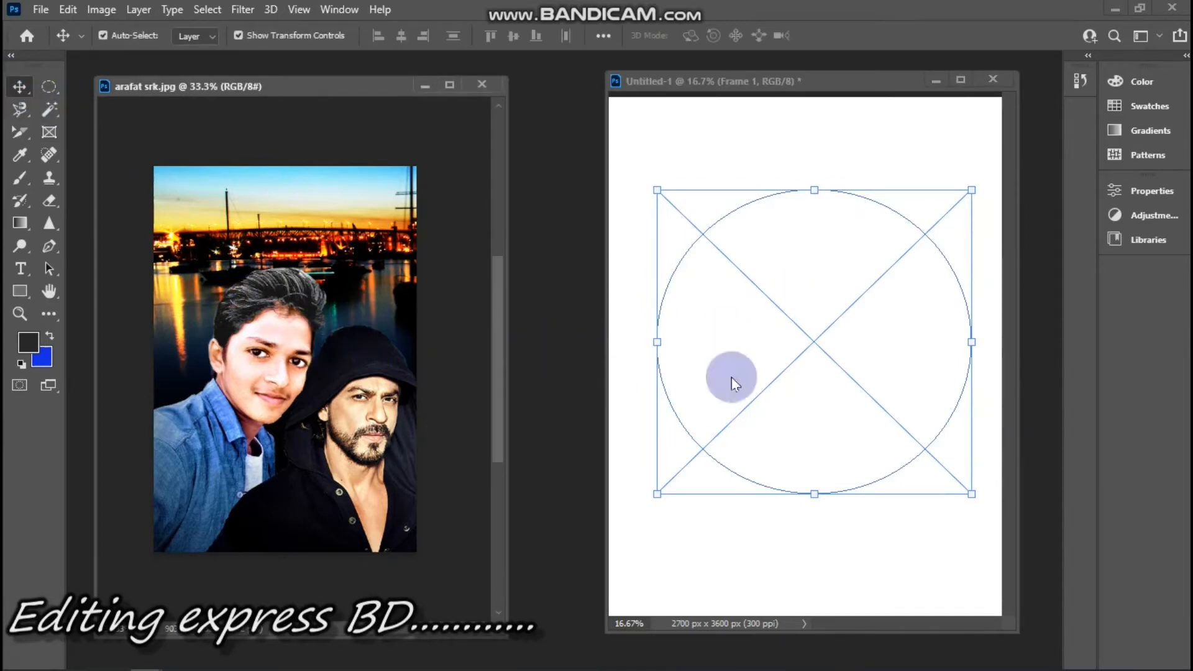
{"action": "left_click_drag", "start_coordinate": [801, 355], "coordinate": [558, 348]}
{"action": "left_click_drag", "start_coordinate": [771, 277], "coordinate": [785, 311]}
{"action": "left_click_drag", "start_coordinate": [859, 324], "coordinate": [974, 323]}
{"action": "left_click_drag", "start_coordinate": [723, 346], "coordinate": [632, 346]}
{"action": "mouse_move", "coordinate": [926, 356]}
{"action": "left_mouse_down"}
{"action": "mouse_move", "coordinate": [908, 349]}
{"action": "mouse_move", "coordinate": [917, 360]}
{"action": "left_mouse_up"}
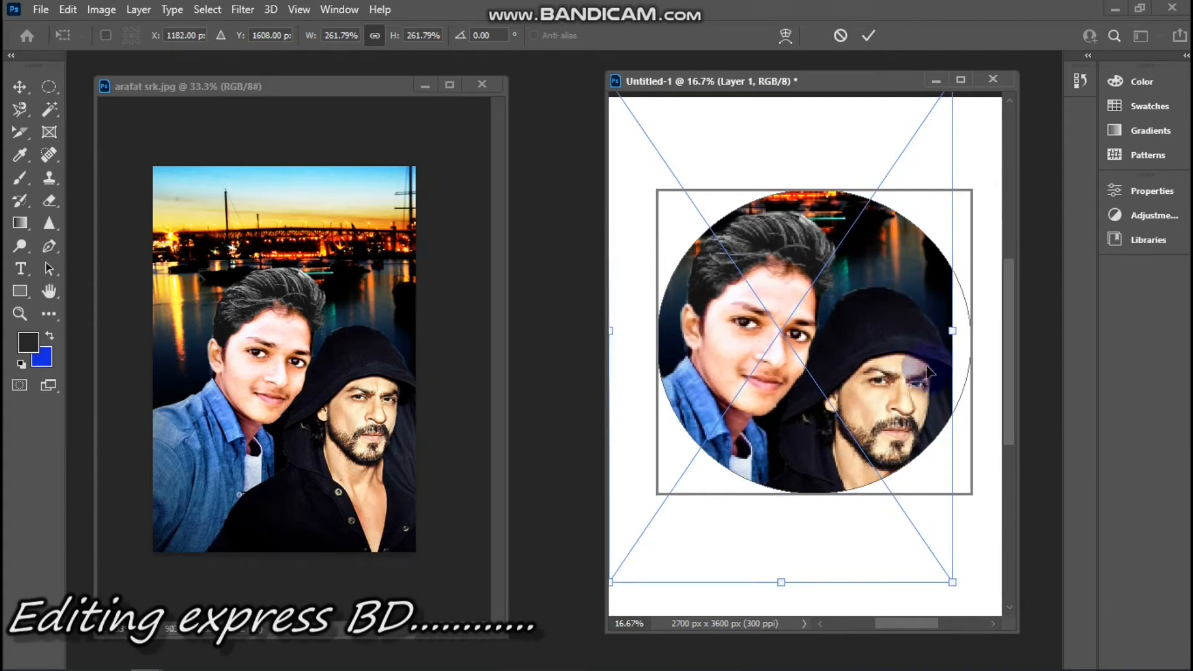
{"action": "left_click_drag", "start_coordinate": [954, 329], "coordinate": [973, 326]}
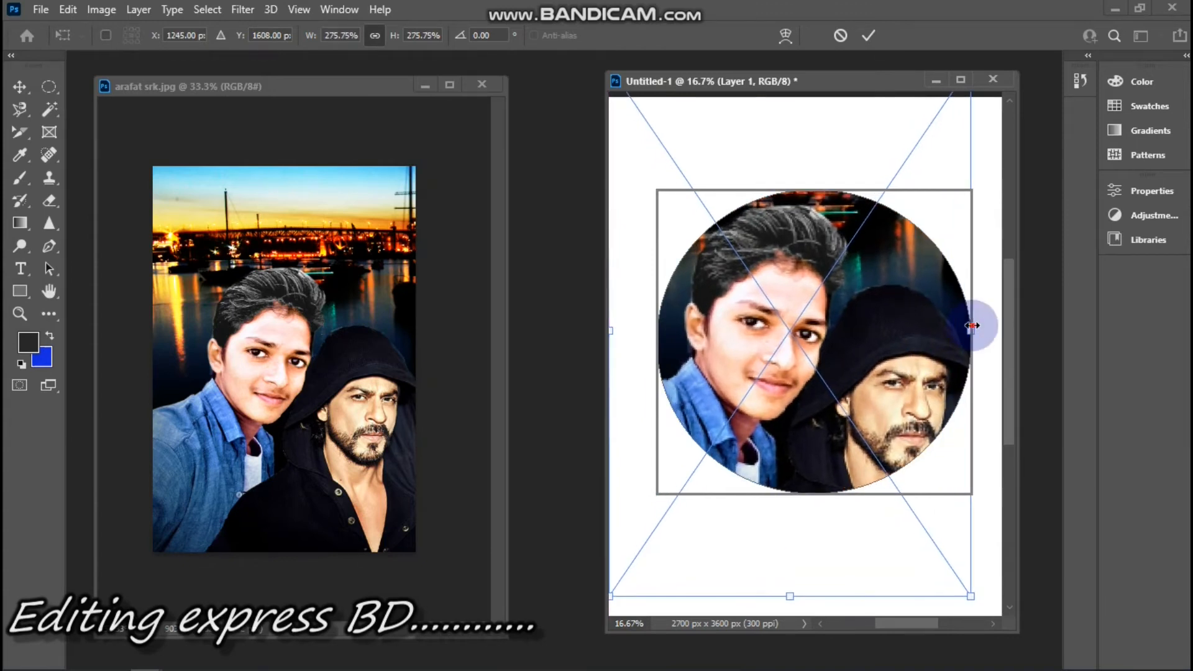
{"action": "key", "text": "Return"}
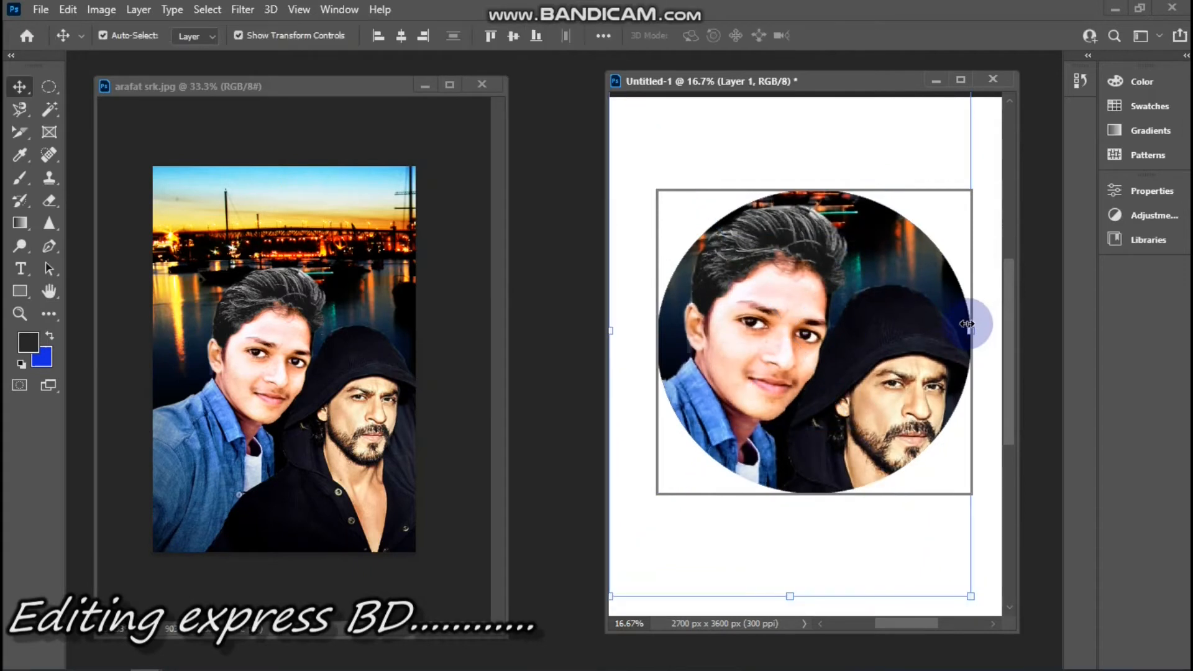